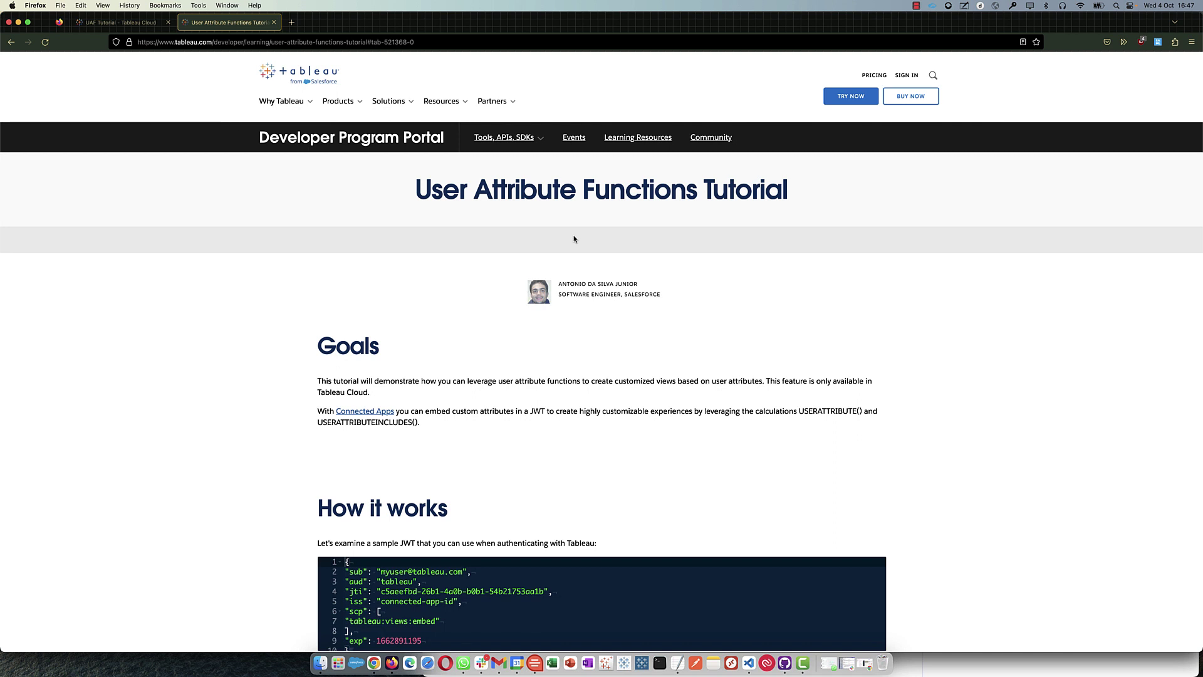
# - Highlight the tutorial and User Attribute Functions titles, then scroll toward the sample JWT
pyautogui.moveTo(426, 191); pyautogui.dragTo(791, 201)
pyautogui.click(791, 201)
pyautogui.moveTo(417, 184); pyautogui.dragTo(723, 200)
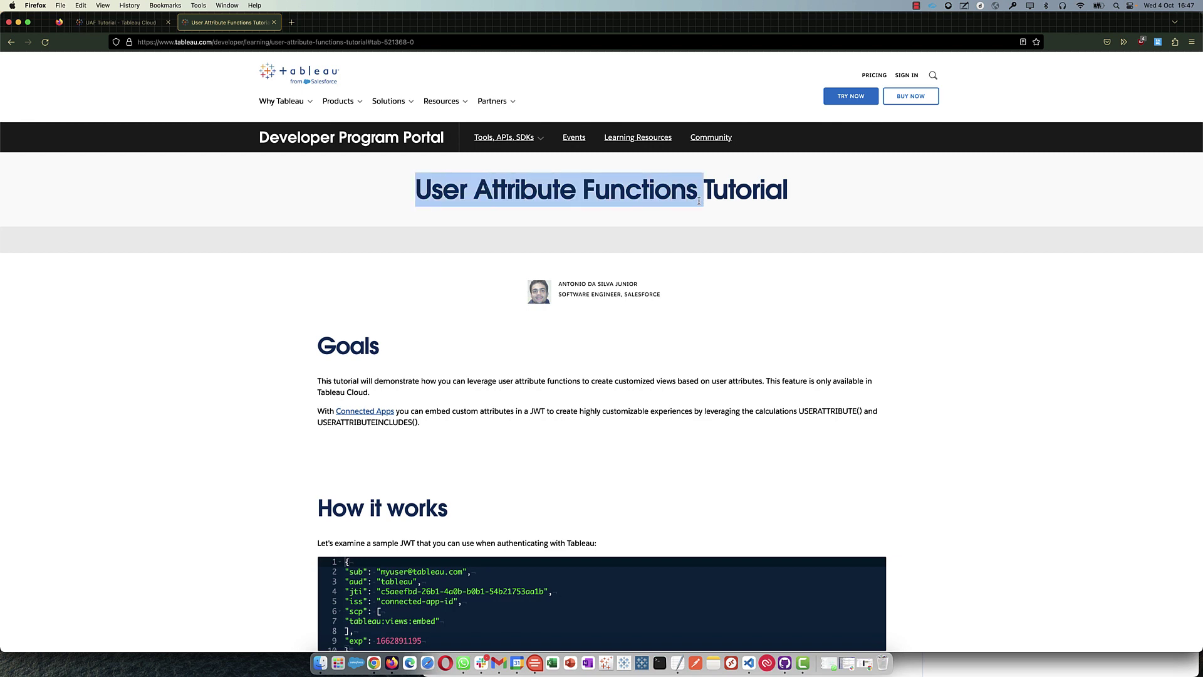
pyautogui.scroll(-3, 675, 264)
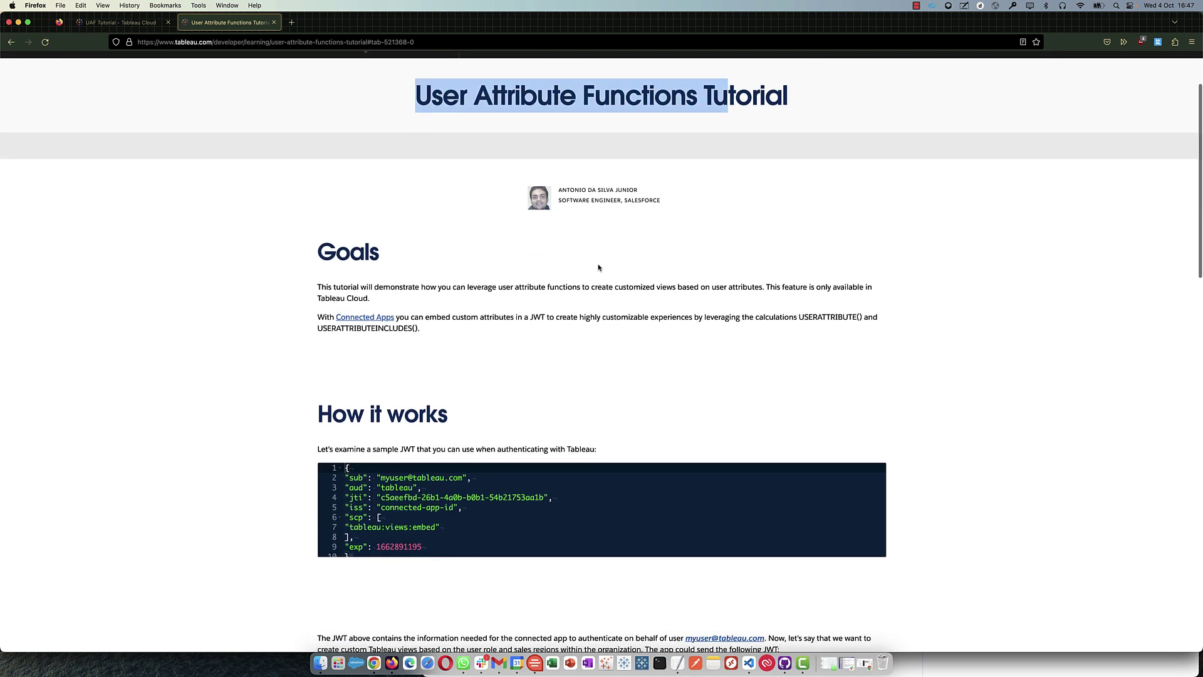
pyautogui.scroll(-2, 521, 295)
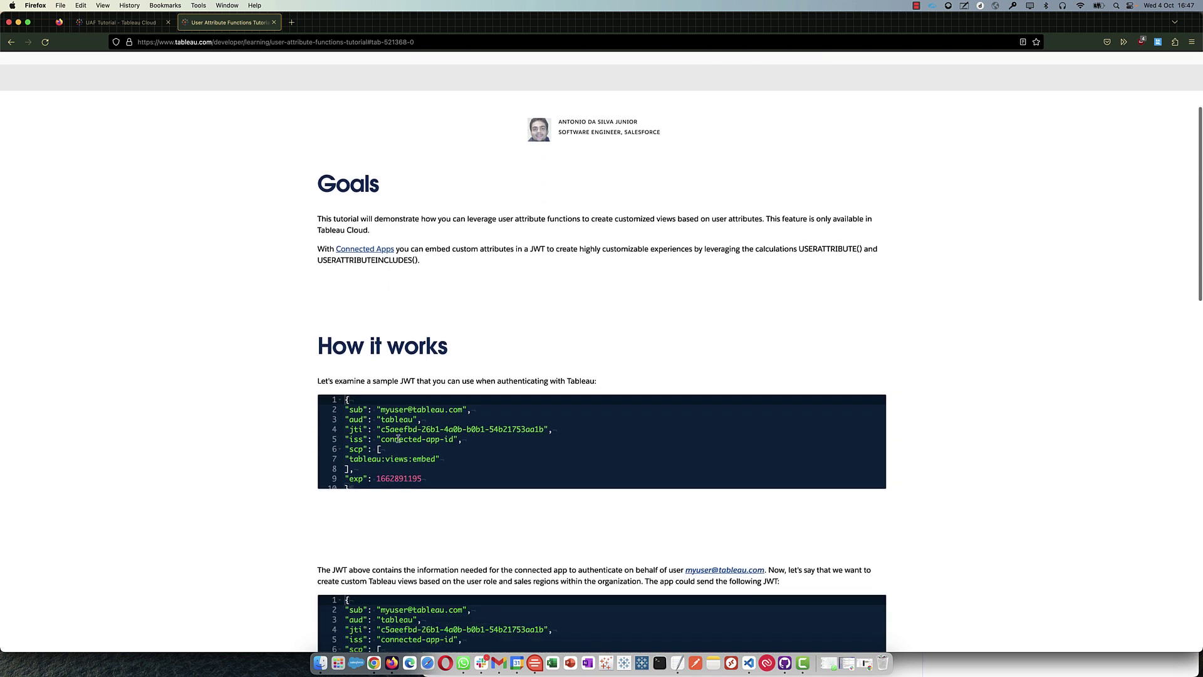
# - Highlight the sample JWT, then scroll to the JWT with role Account Executive and regions Central, South
pyautogui.moveTo(352, 414); pyautogui.dragTo(470, 478)
pyautogui.click(462, 476)
pyautogui.scroll(-1, 470, 461)
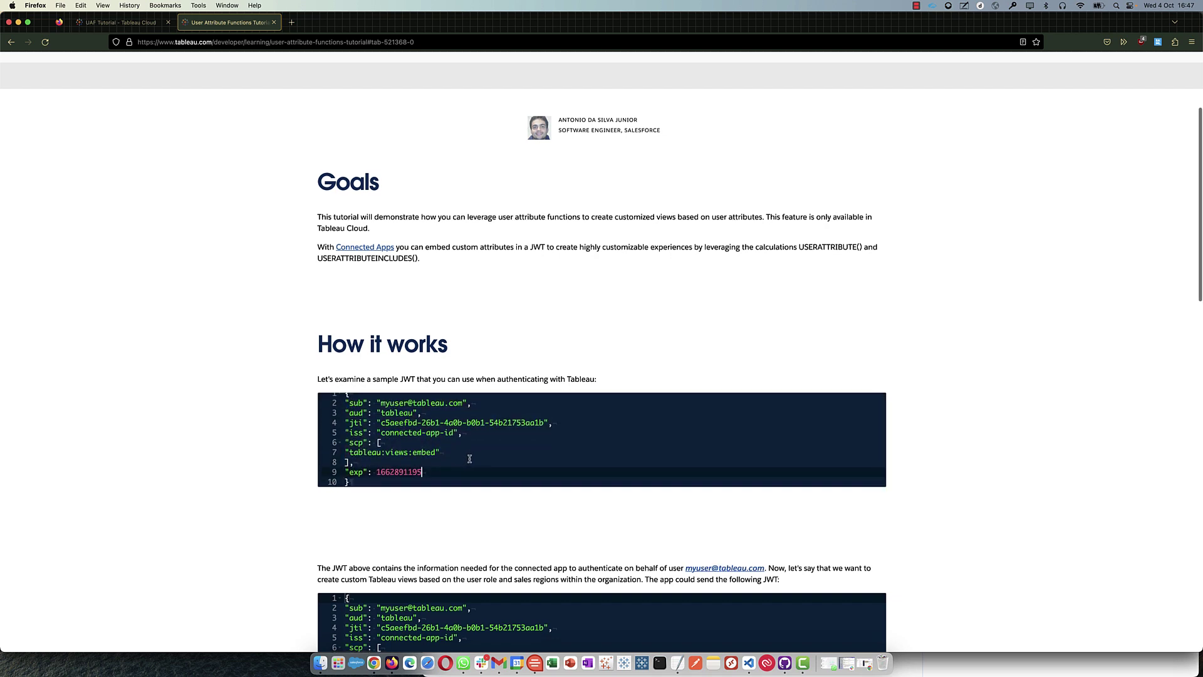
pyautogui.scroll(-5, 469, 458)
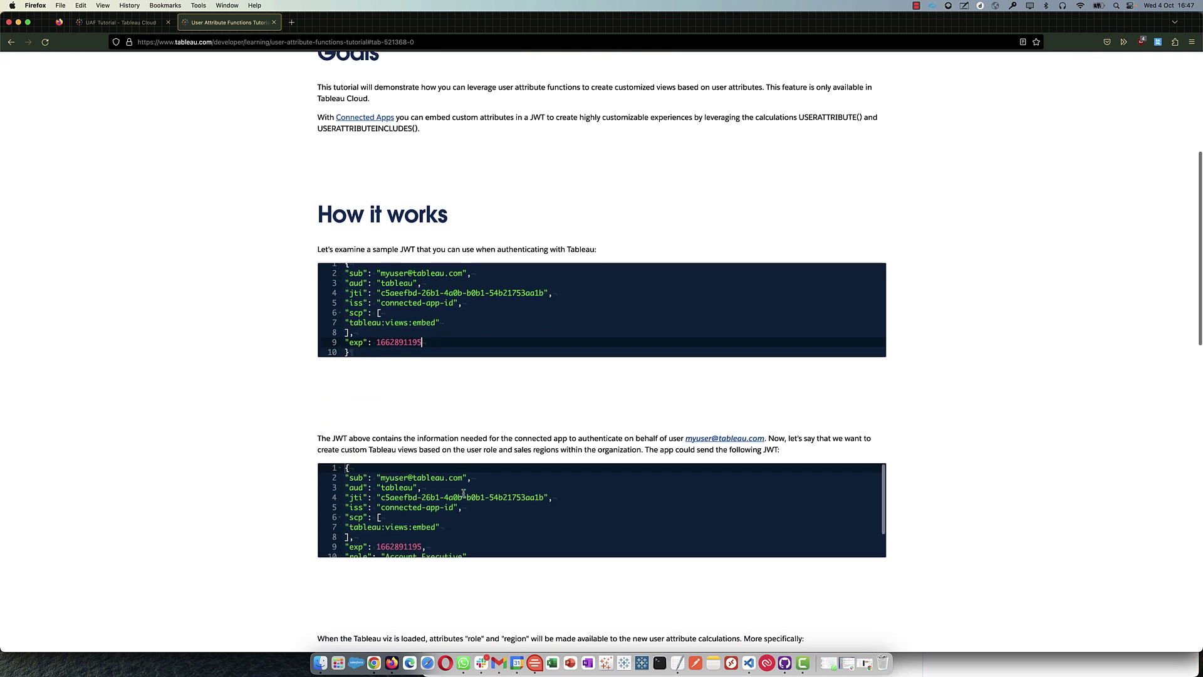
pyautogui.scroll(-2, 396, 483)
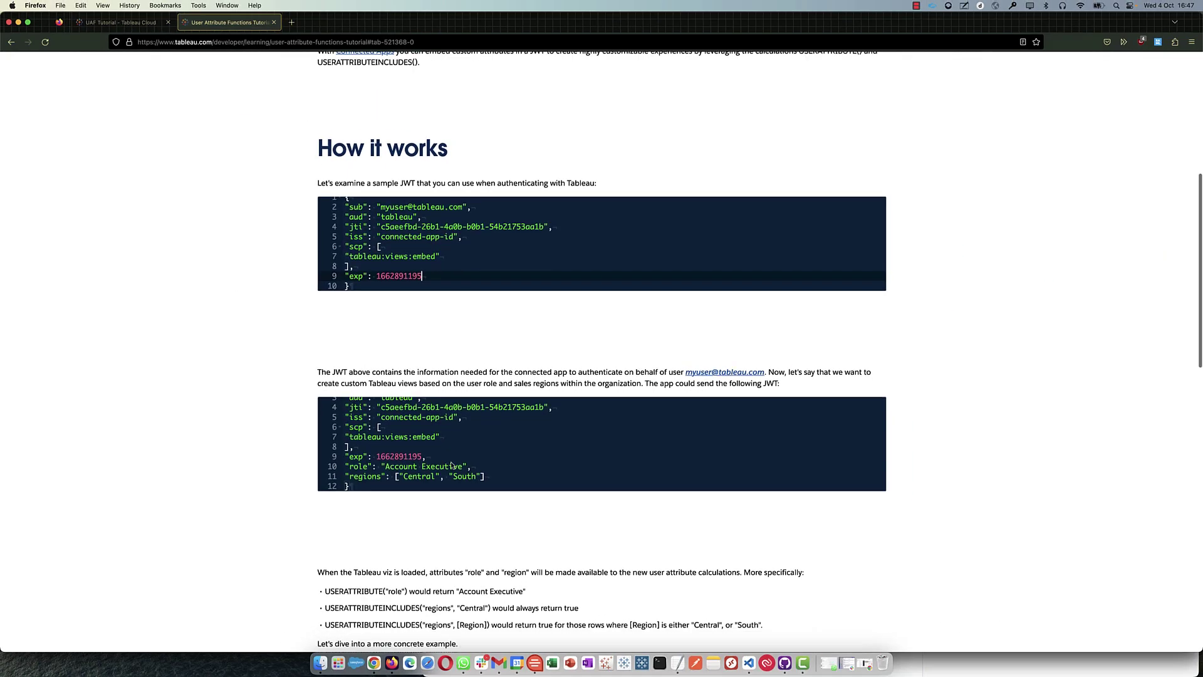
pyautogui.scroll(-5, 392, 461)
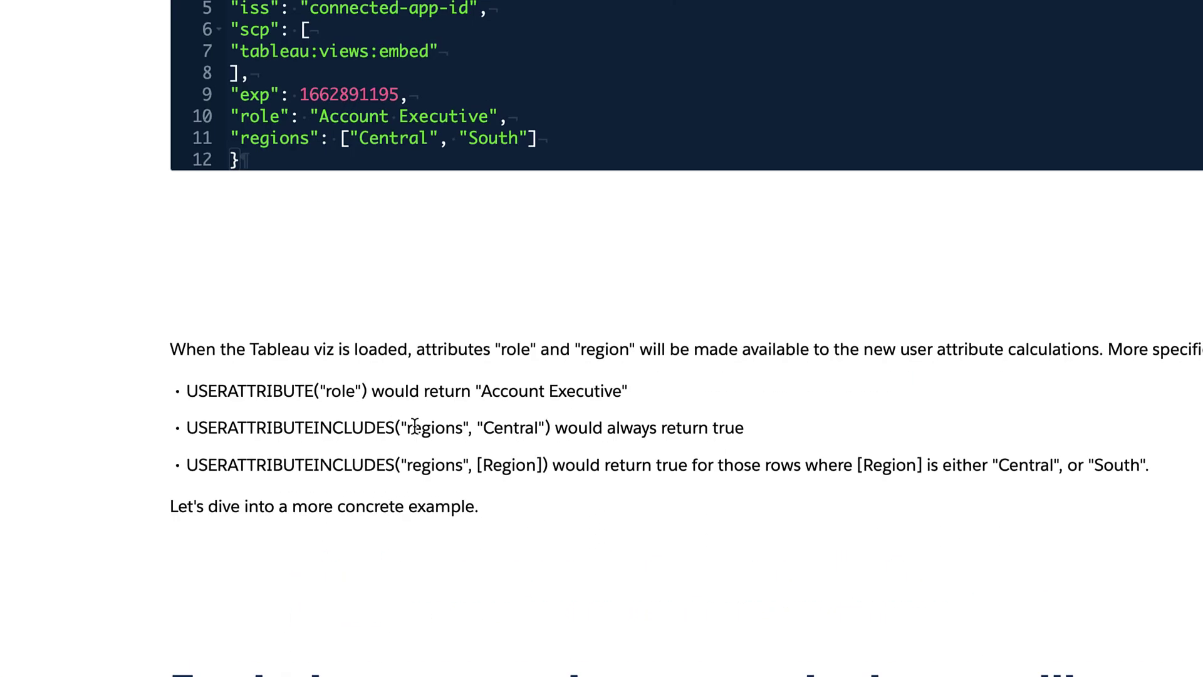
pyautogui.moveTo(198, 390); pyautogui.dragTo(367, 390)
pyautogui.click(213, 390)
pyautogui.moveTo(188, 390); pyautogui.dragTo(318, 389)
pyautogui.click(195, 429)
pyautogui.moveTo(190, 430); pyautogui.dragTo(394, 430)
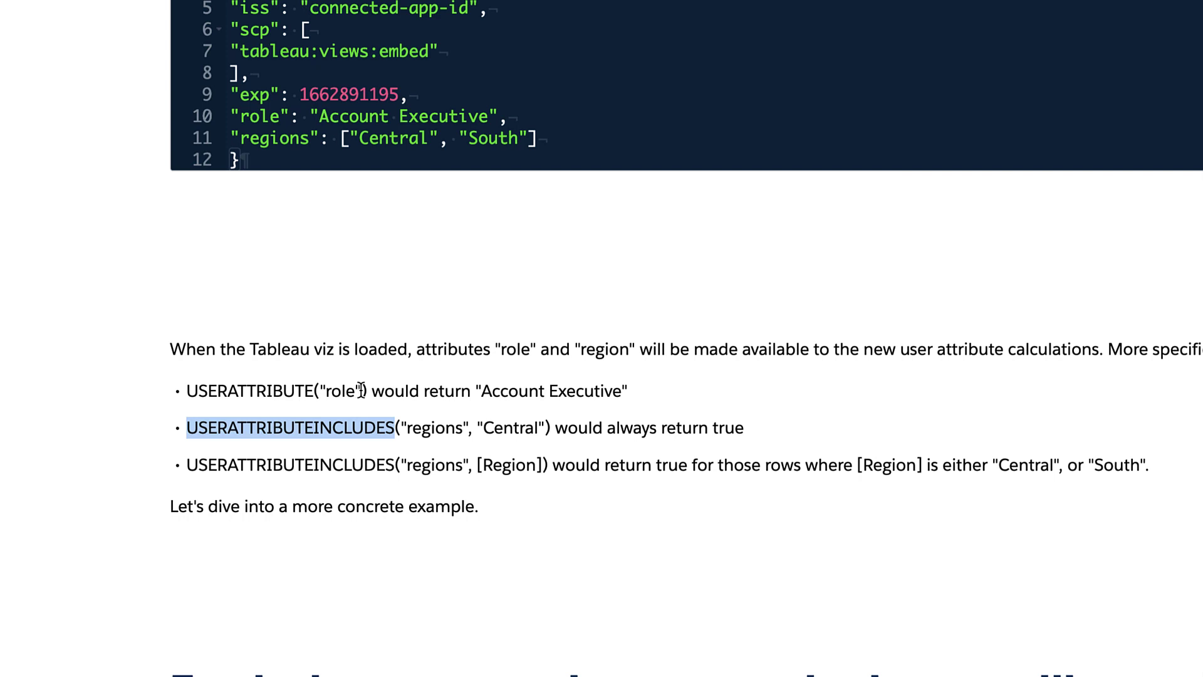
pyautogui.moveTo(366, 391); pyautogui.dragTo(355, 393)
pyautogui.click(260, 390)
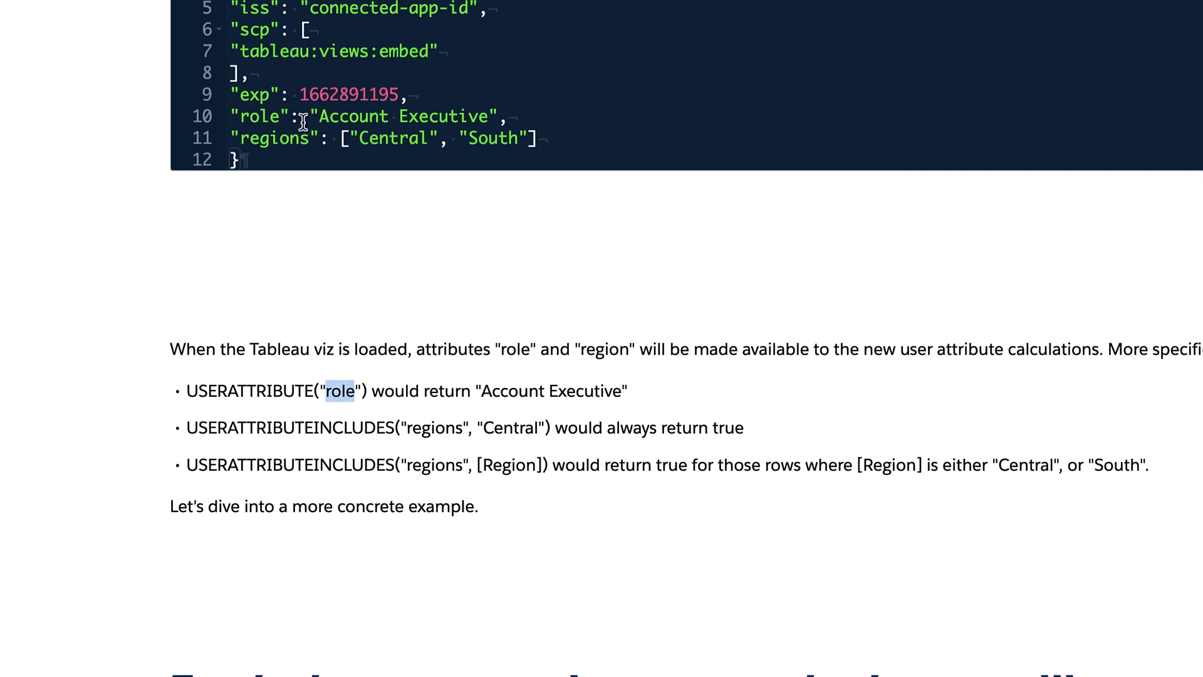
pyautogui.doubleClick(266, 117)
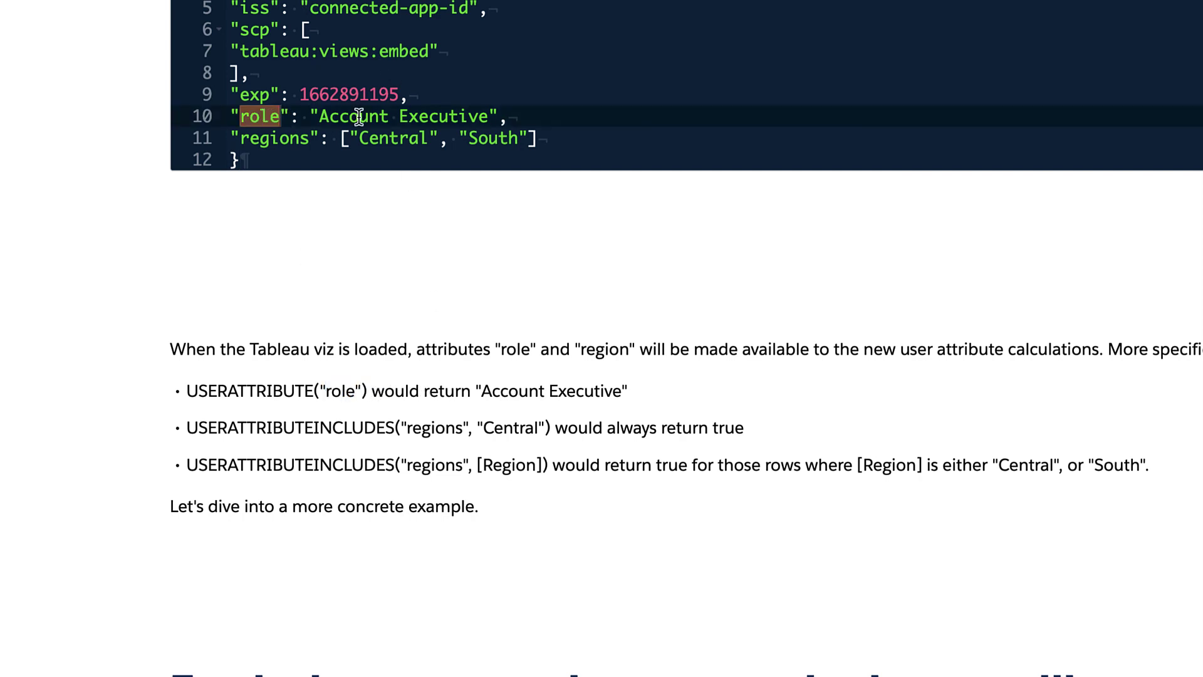
pyautogui.moveTo(319, 117); pyautogui.dragTo(319, 118)
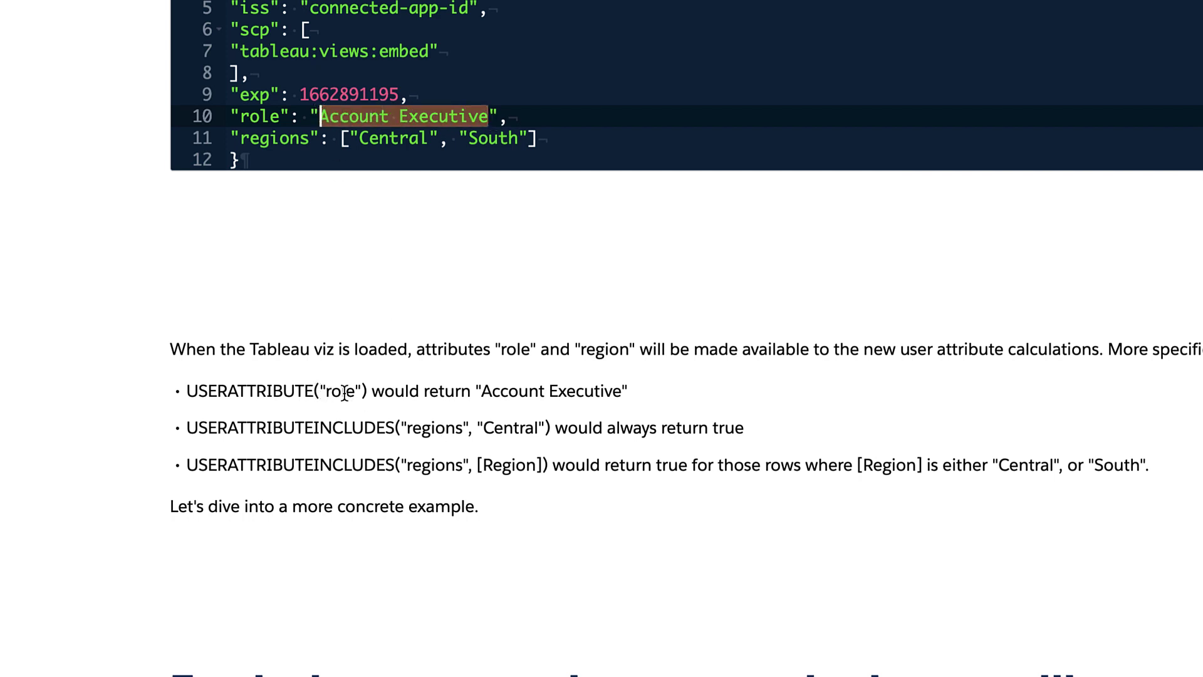
pyautogui.moveTo(240, 117); pyautogui.dragTo(292, 117)
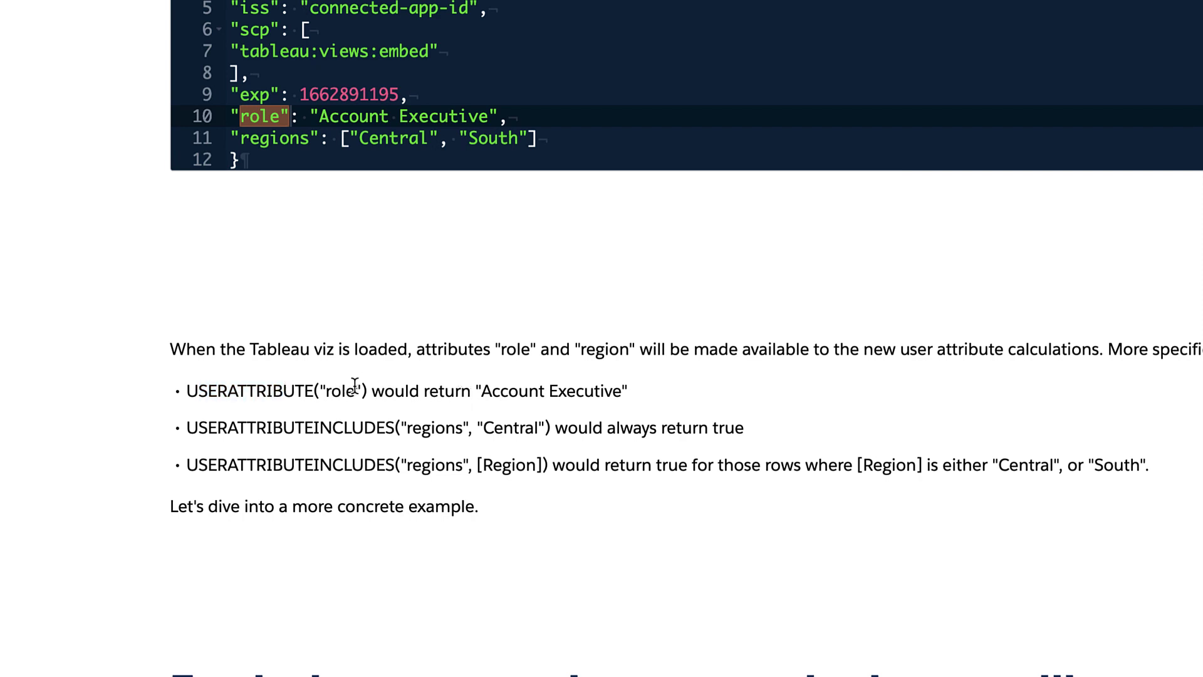
pyautogui.moveTo(367, 391); pyautogui.dragTo(367, 387)
pyautogui.click(187, 391)
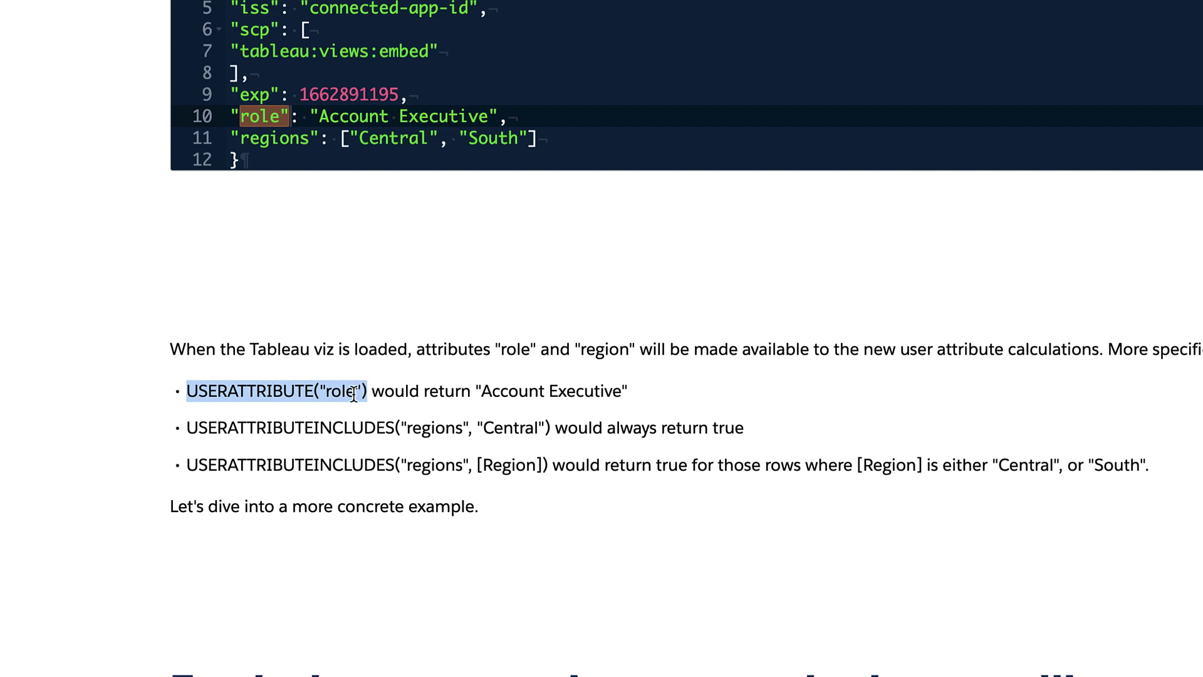
pyautogui.moveTo(186, 427); pyautogui.dragTo(407, 428)
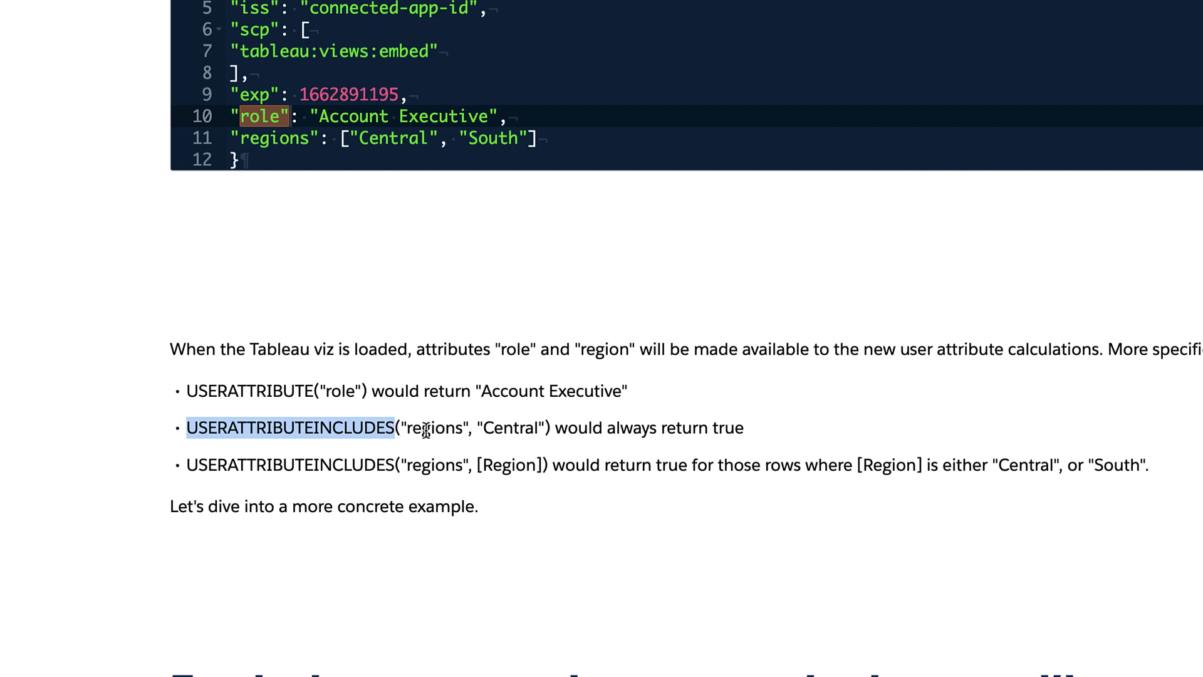
pyautogui.doubleClick(426, 430)
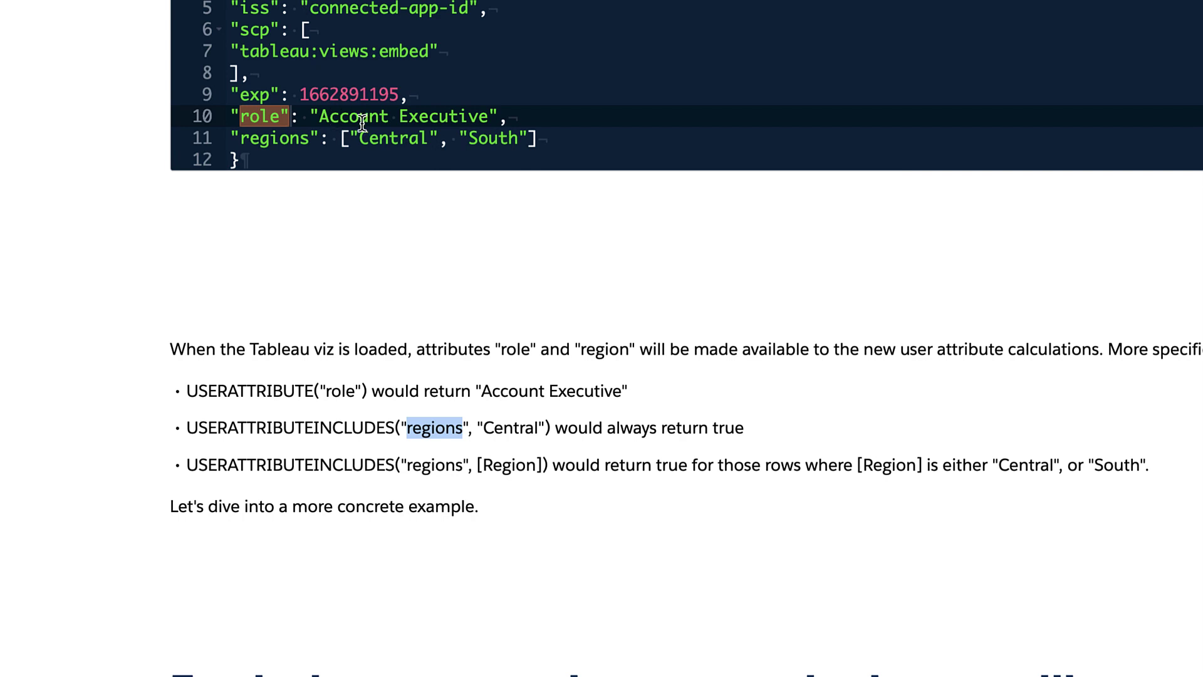
pyautogui.doubleClick(303, 138)
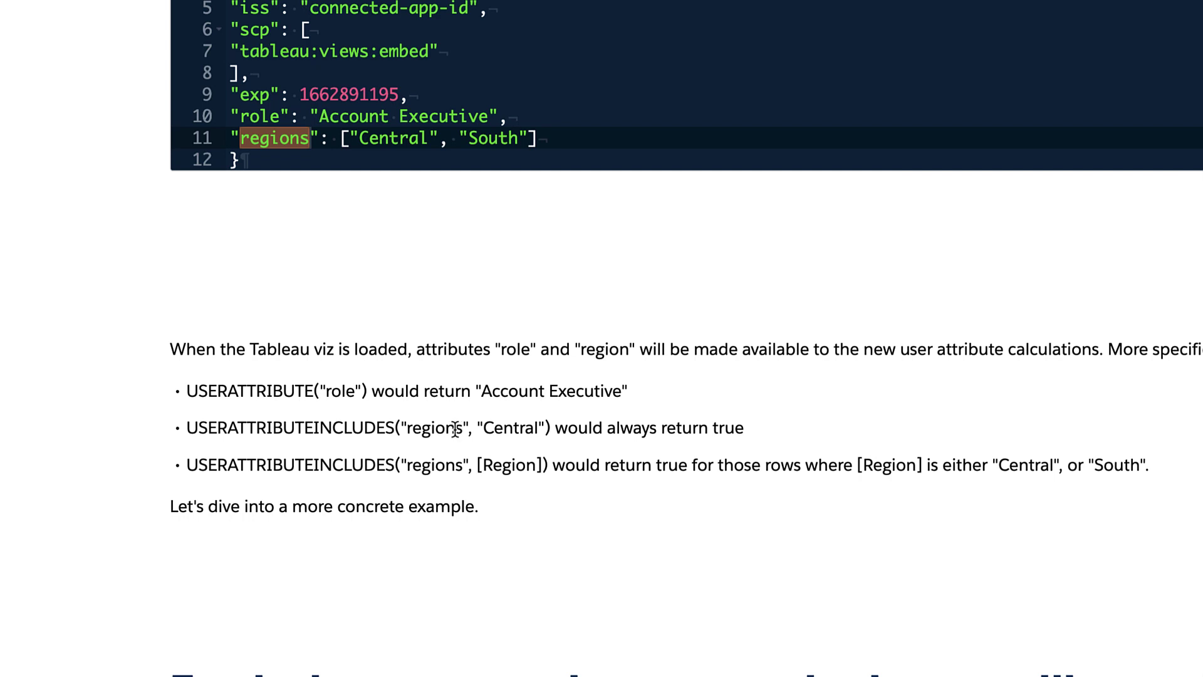
pyautogui.moveTo(477, 429); pyautogui.dragTo(546, 431)
pyautogui.click(517, 431)
pyautogui.moveTo(353, 138); pyautogui.dragTo(431, 138)
pyautogui.moveTo(394, 428); pyautogui.dragTo(361, 391)
pyautogui.click(426, 431)
pyautogui.tripleClick(426, 431)
pyautogui.click(426, 431)
pyautogui.doubleClick(426, 431)
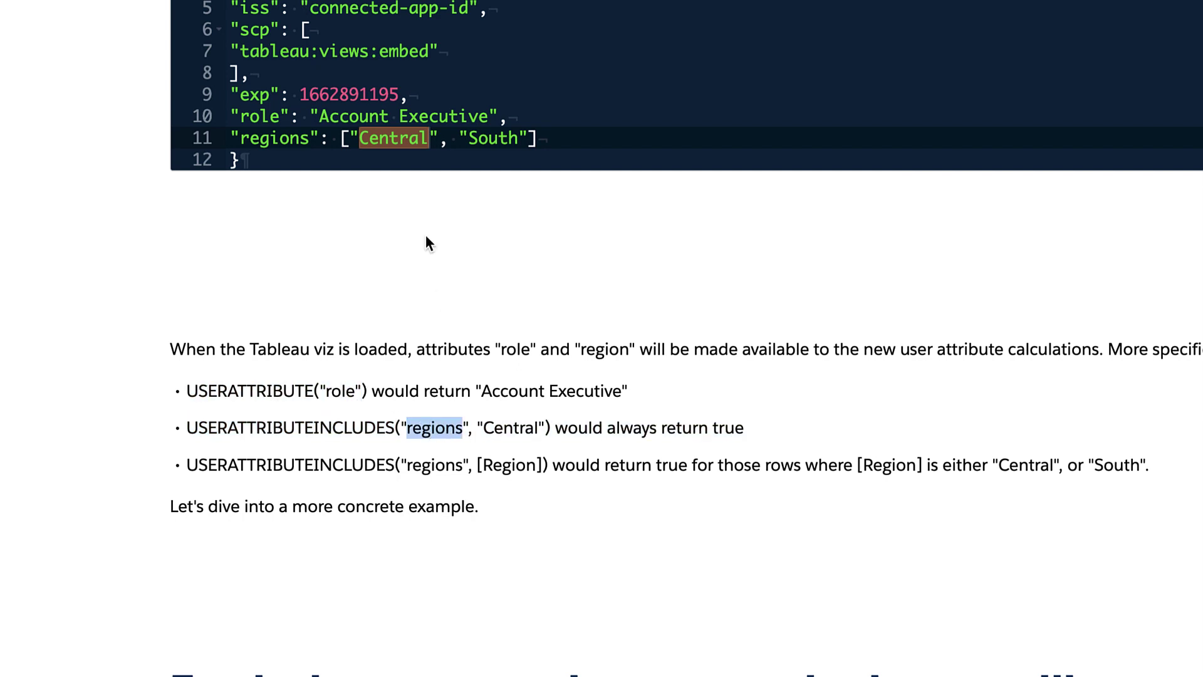
pyautogui.doubleClick(397, 140)
pyautogui.click(504, 139)
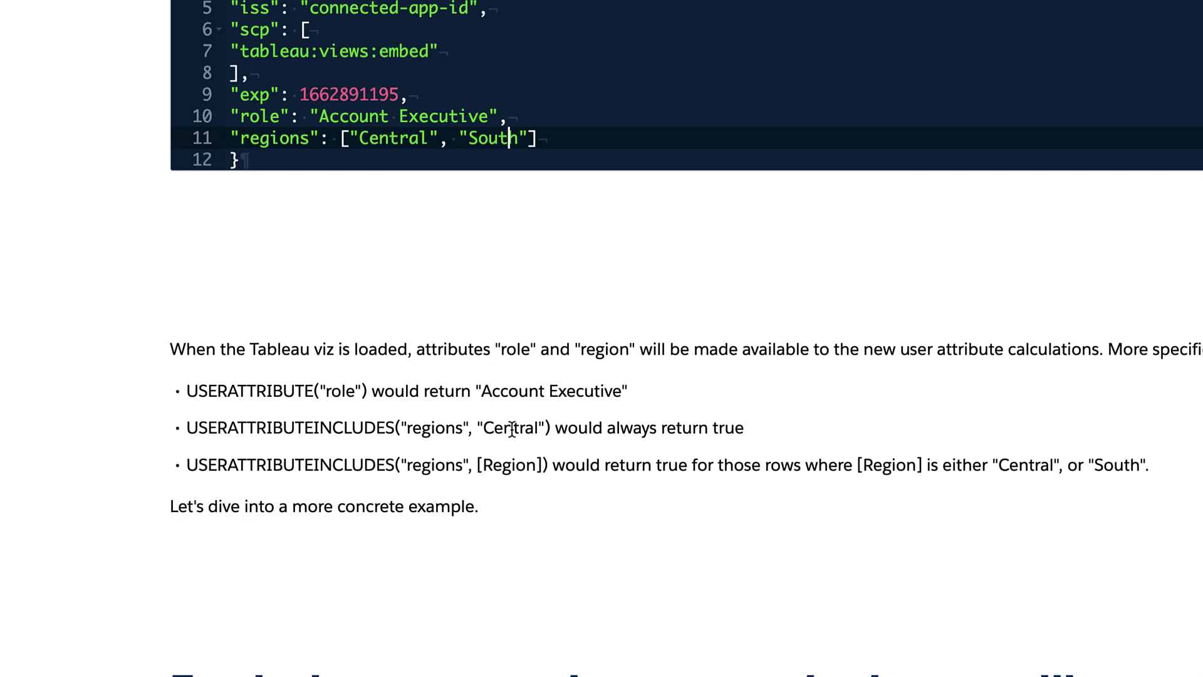
pyautogui.moveTo(483, 428); pyautogui.dragTo(539, 429)
pyautogui.doubleClick(727, 428)
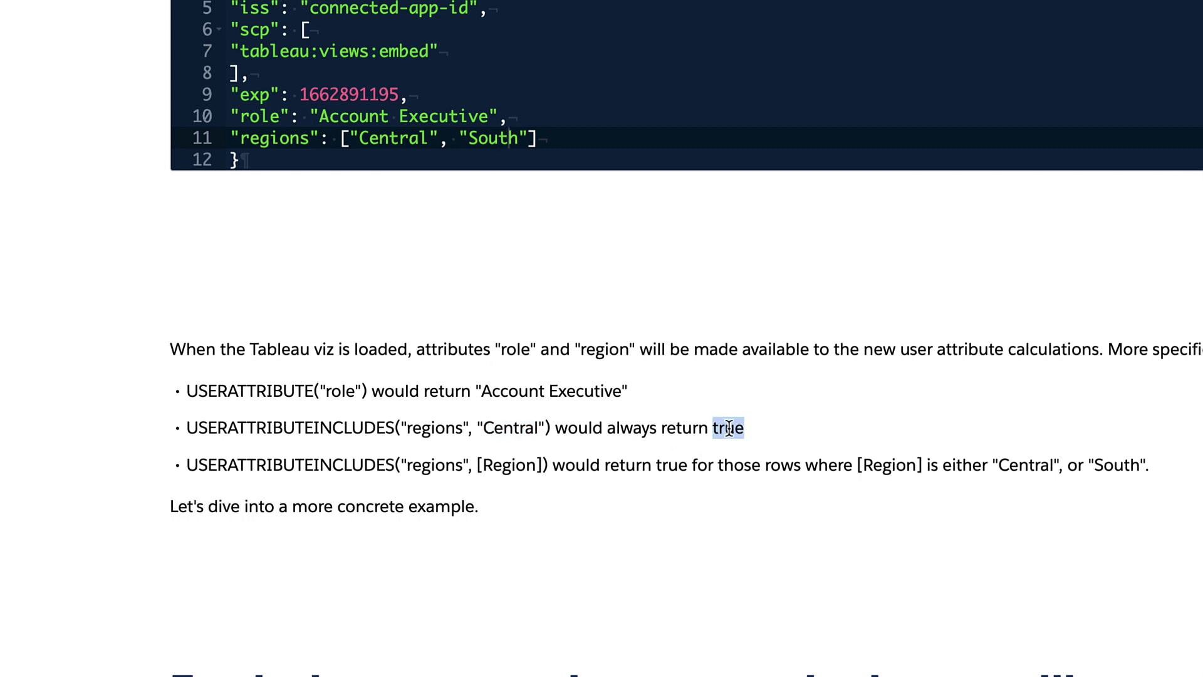
pyautogui.doubleClick(645, 428)
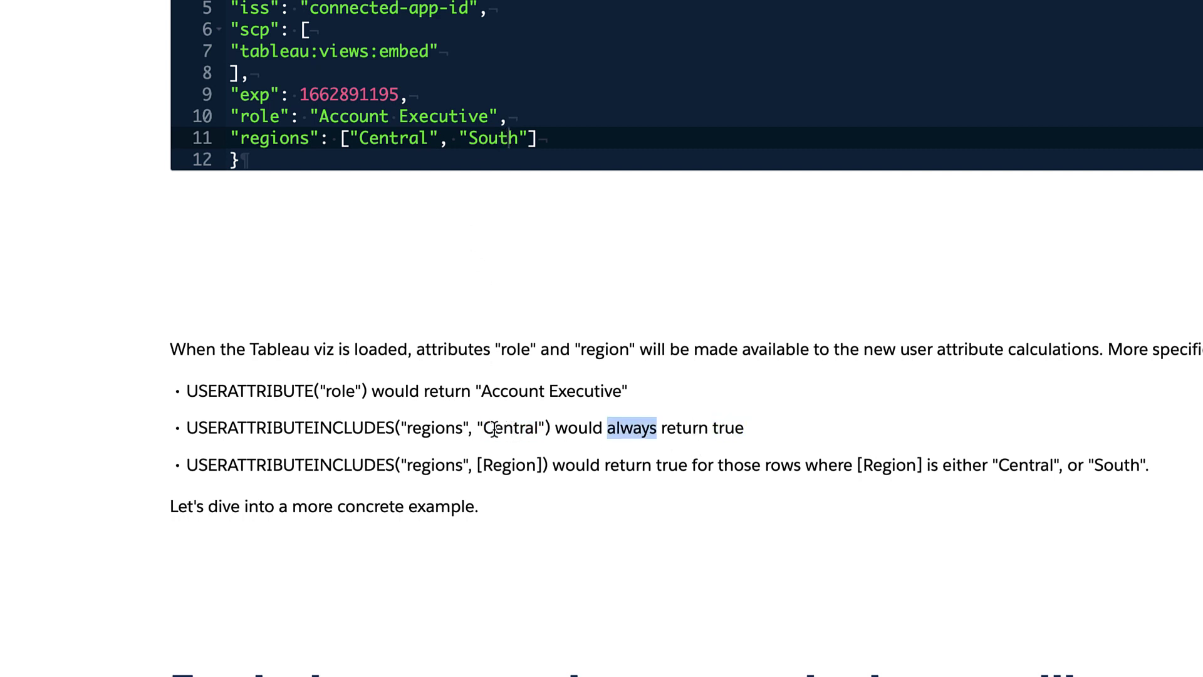
pyautogui.click(501, 428)
pyautogui.doubleClick(720, 428)
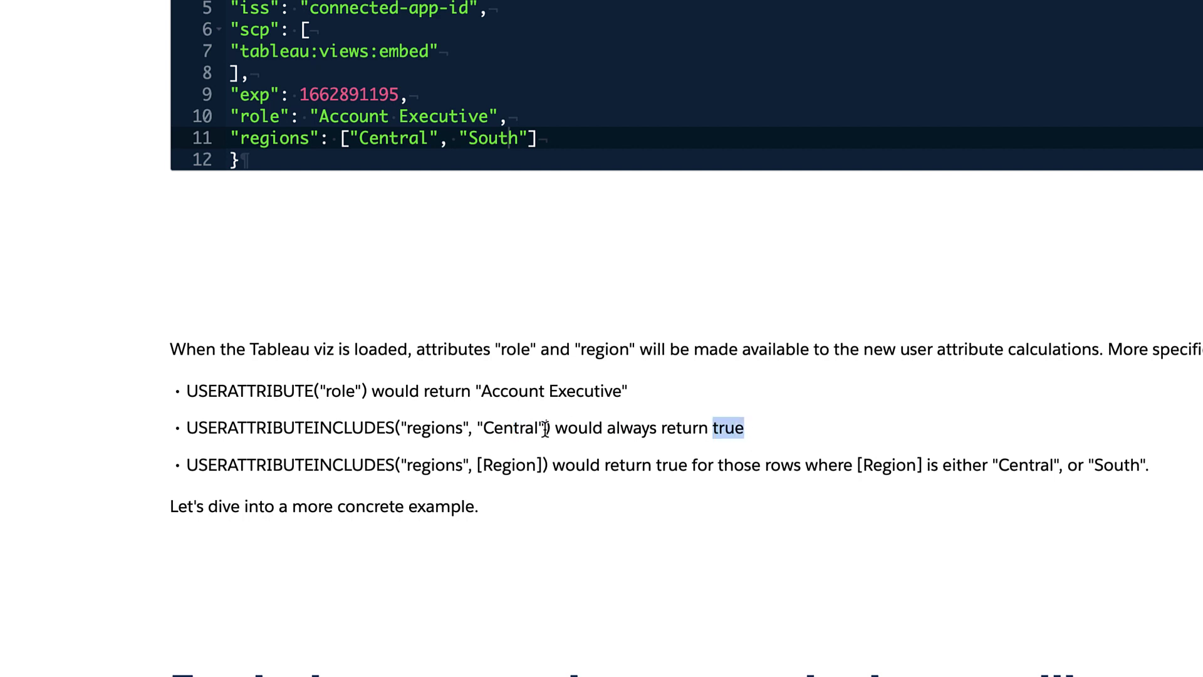
pyautogui.moveTo(549, 428); pyautogui.dragTo(473, 428)
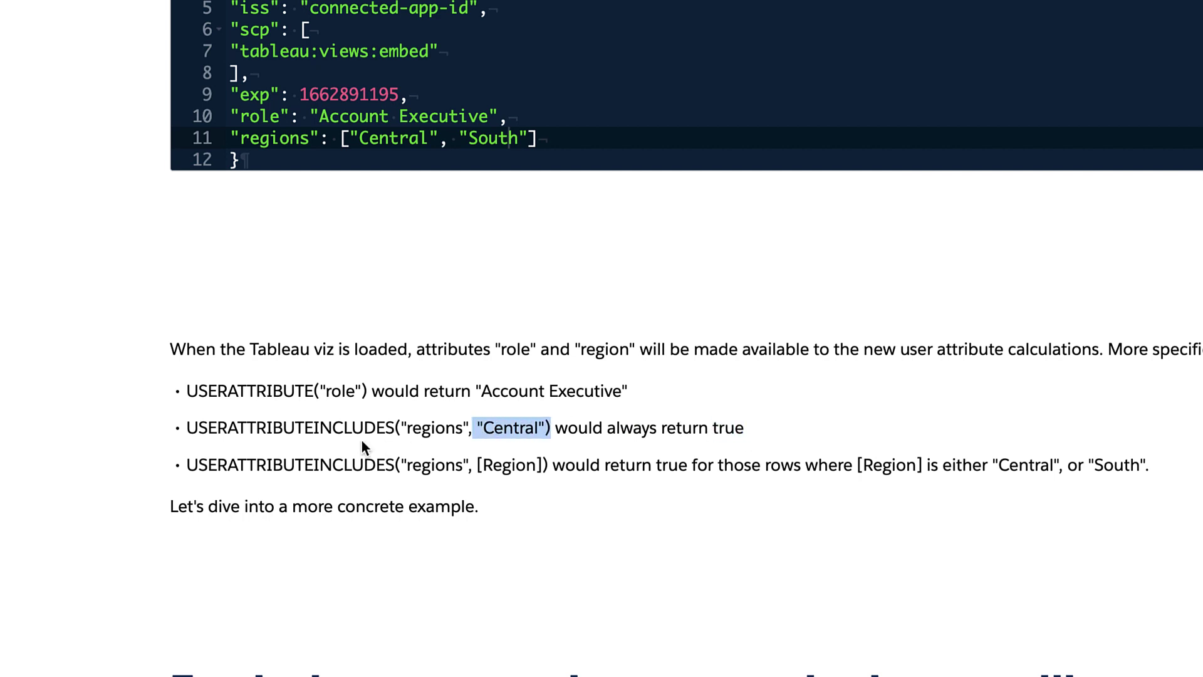
pyautogui.moveTo(399, 465); pyautogui.dragTo(542, 466)
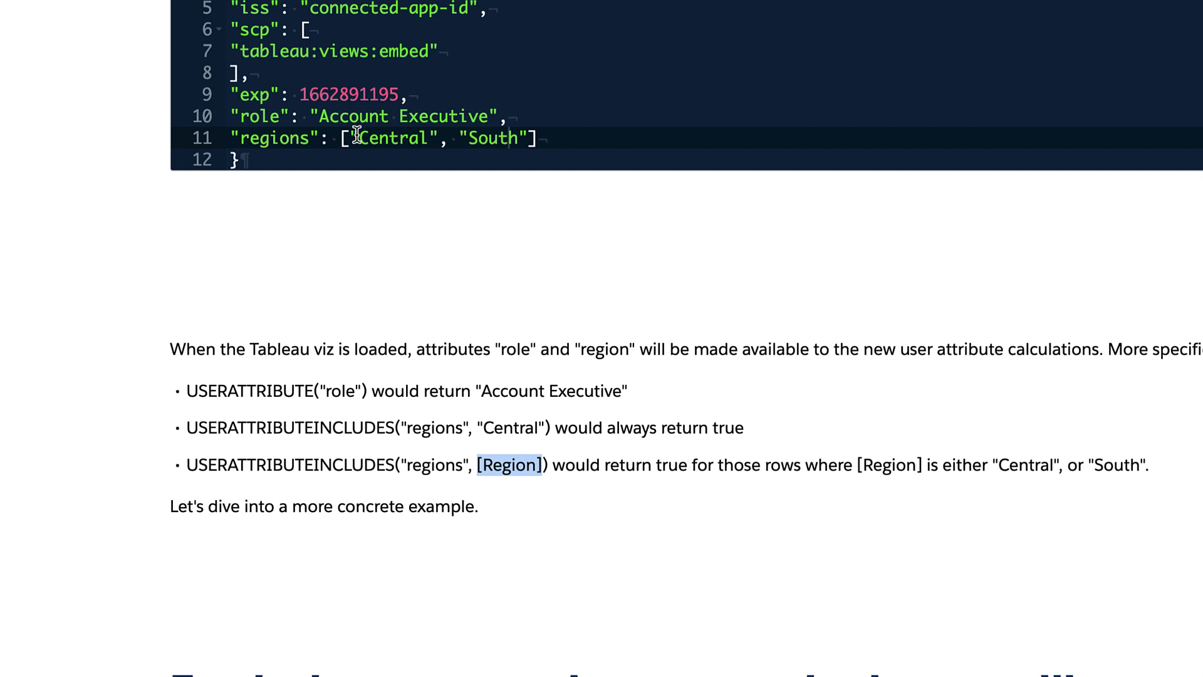
pyautogui.moveTo(358, 137); pyautogui.dragTo(426, 138)
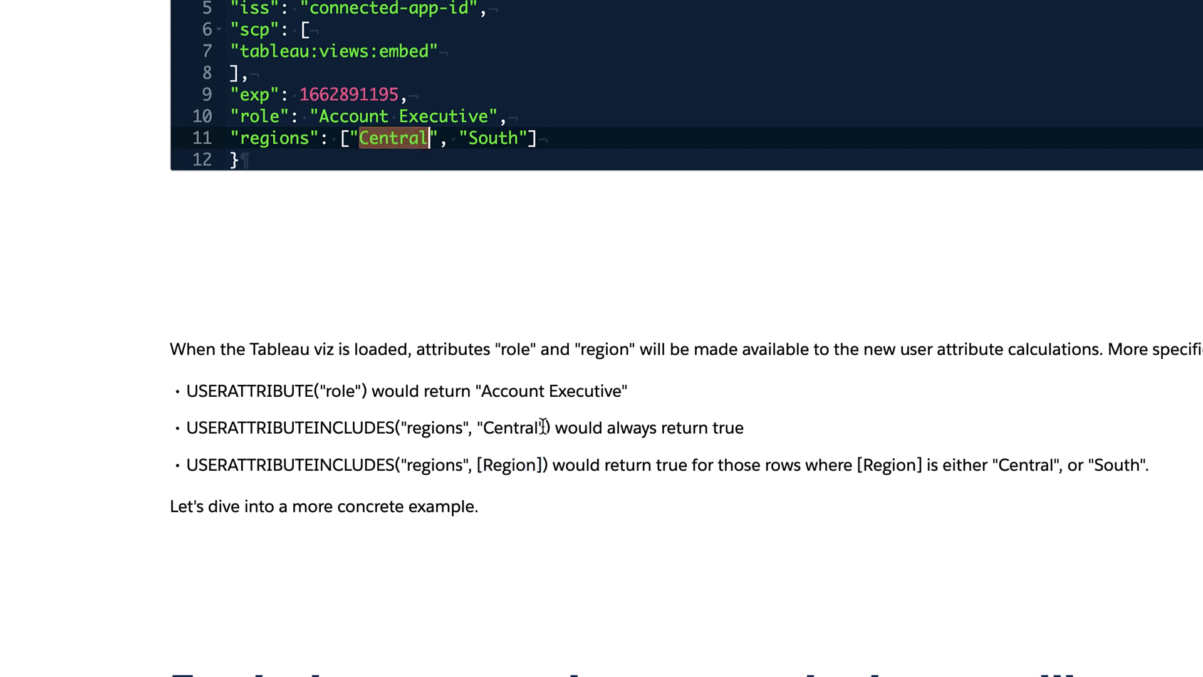
pyautogui.moveTo(543, 465); pyautogui.dragTo(477, 466)
pyautogui.click(499, 470)
pyautogui.moveTo(926, 465); pyautogui.dragTo(984, 465)
pyautogui.click(979, 466)
pyautogui.doubleClick(955, 465)
pyautogui.doubleClick(1025, 465)
pyautogui.click(1112, 467)
pyautogui.doubleClick(1112, 466)
pyautogui.doubleClick(476, 138)
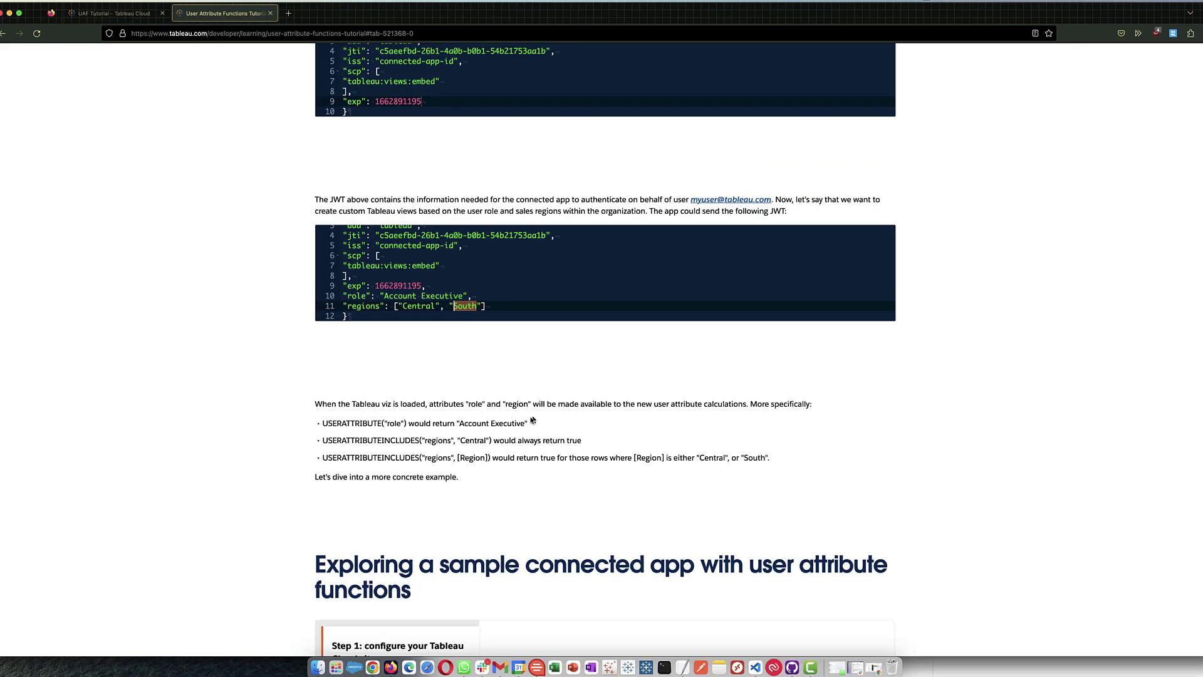
# - Scroll through Step 1 on creating a Direct Trust app and enabling attribute capture
pyautogui.scroll(-5, 713, 411)
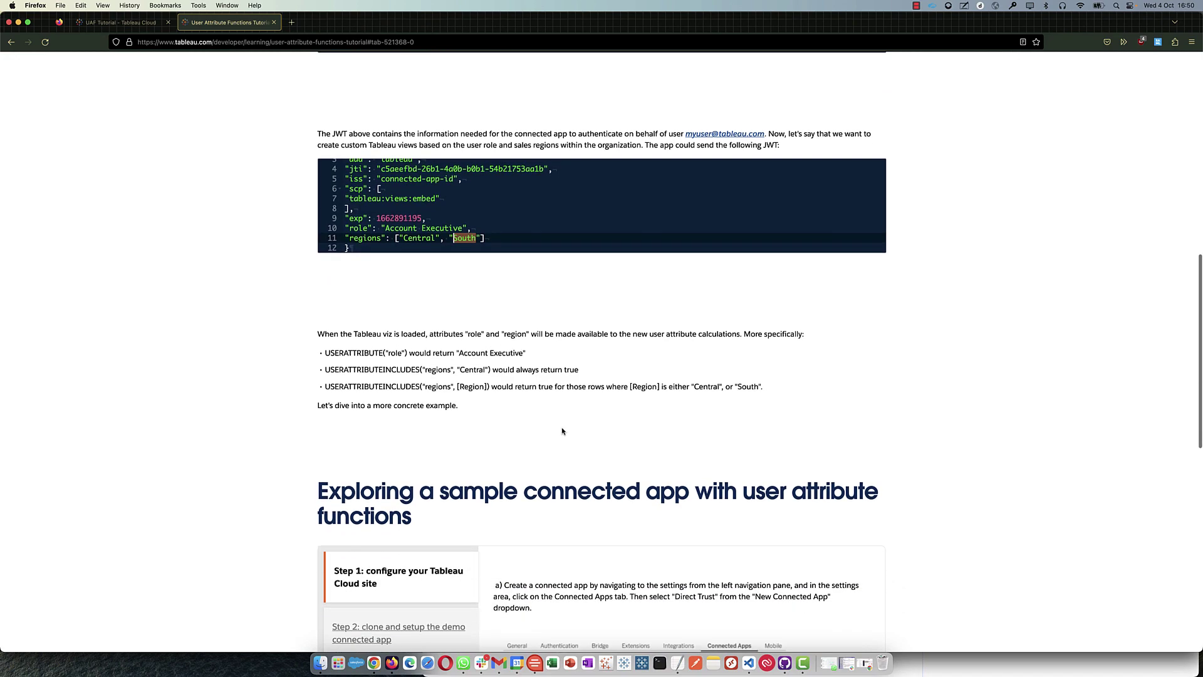
pyautogui.scroll(-5, 584, 414)
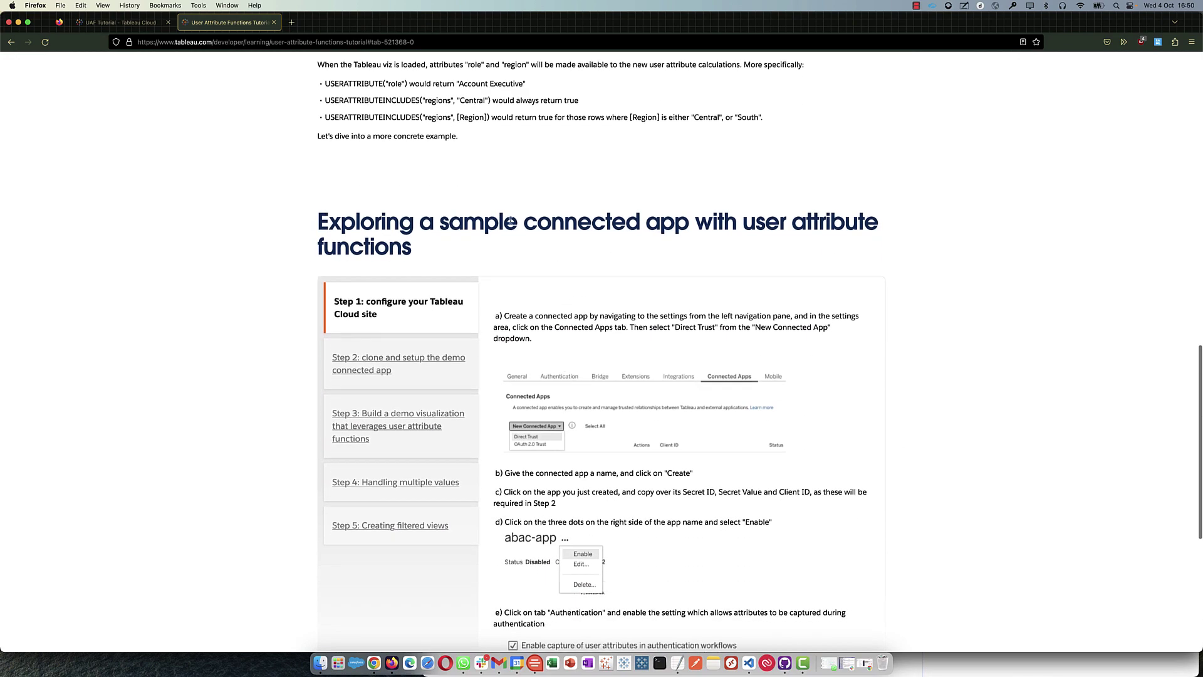
pyautogui.scroll(-3, 612, 368)
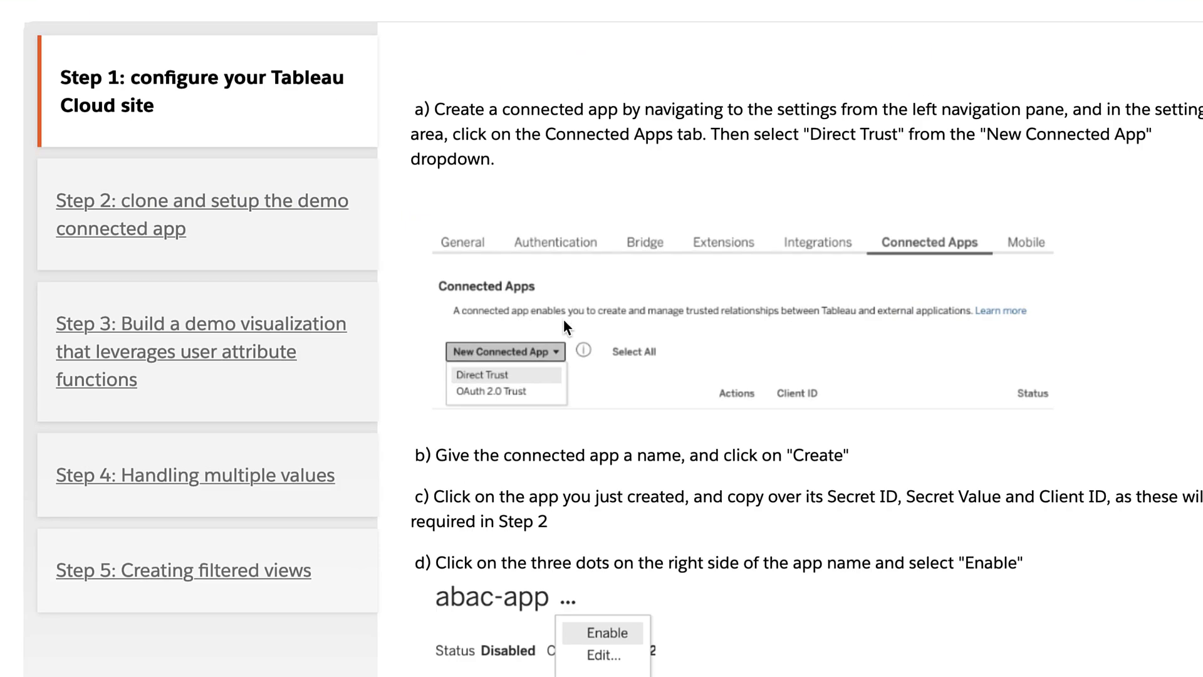
pyautogui.scroll(-2, 562, 318)
pyautogui.scroll(1, 612, 365)
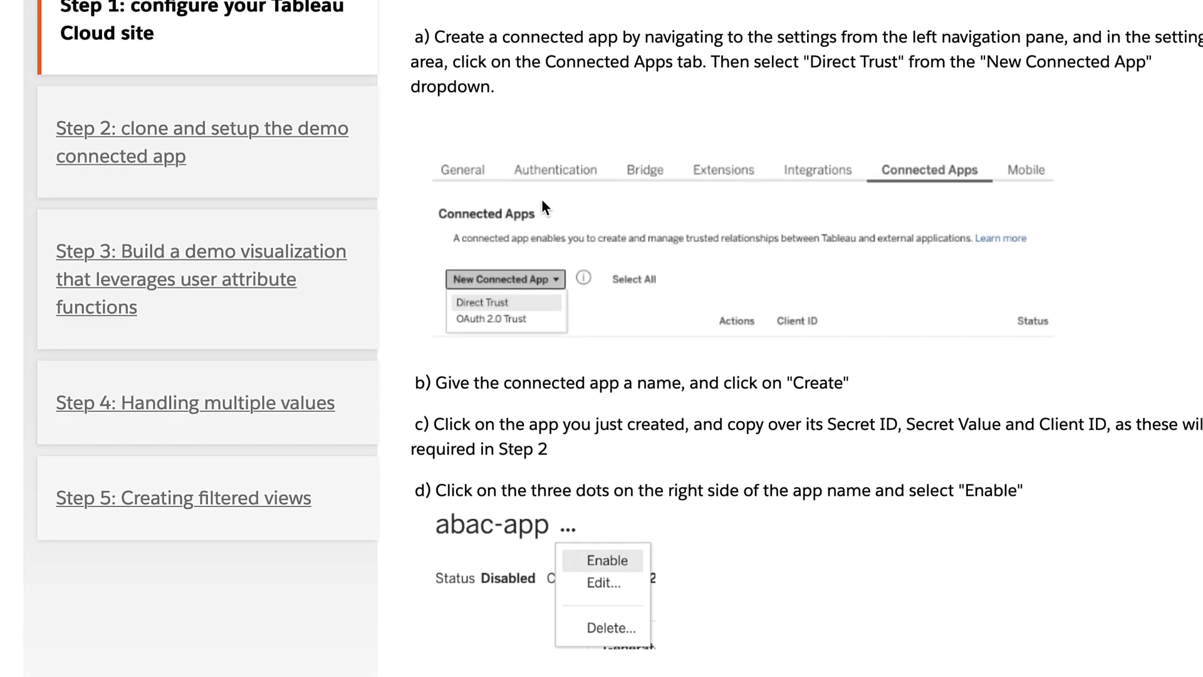
pyautogui.scroll(-3, 584, 223)
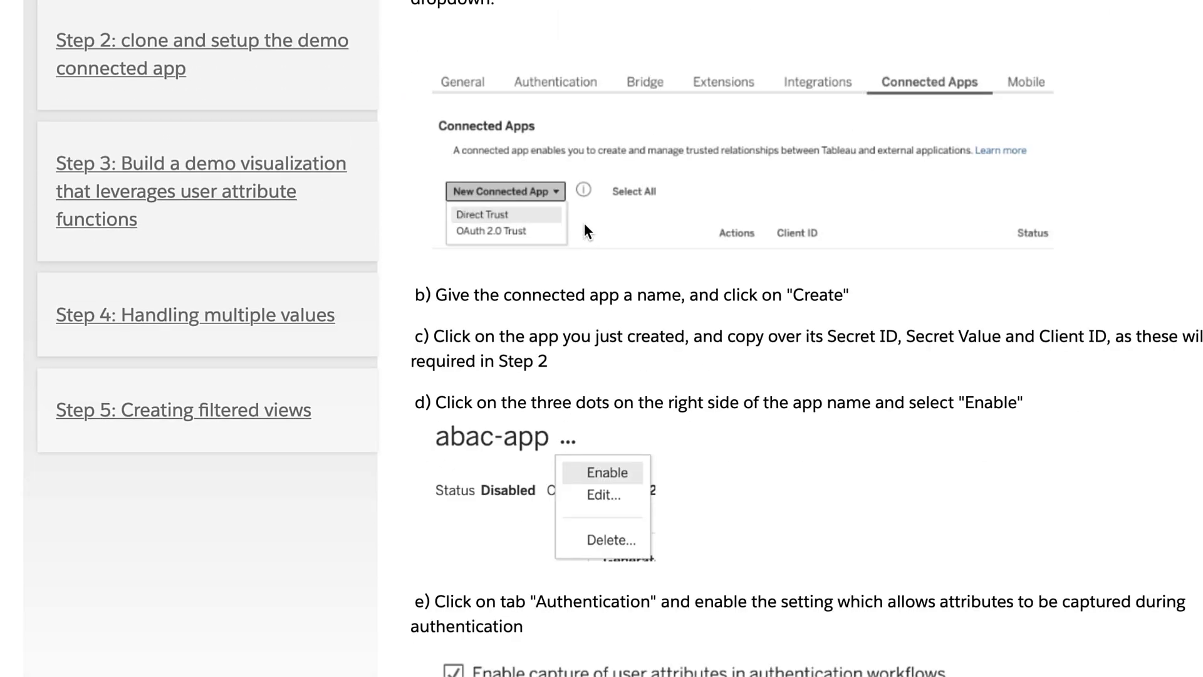
pyautogui.scroll(3, 584, 223)
pyautogui.scroll(-2, 583, 225)
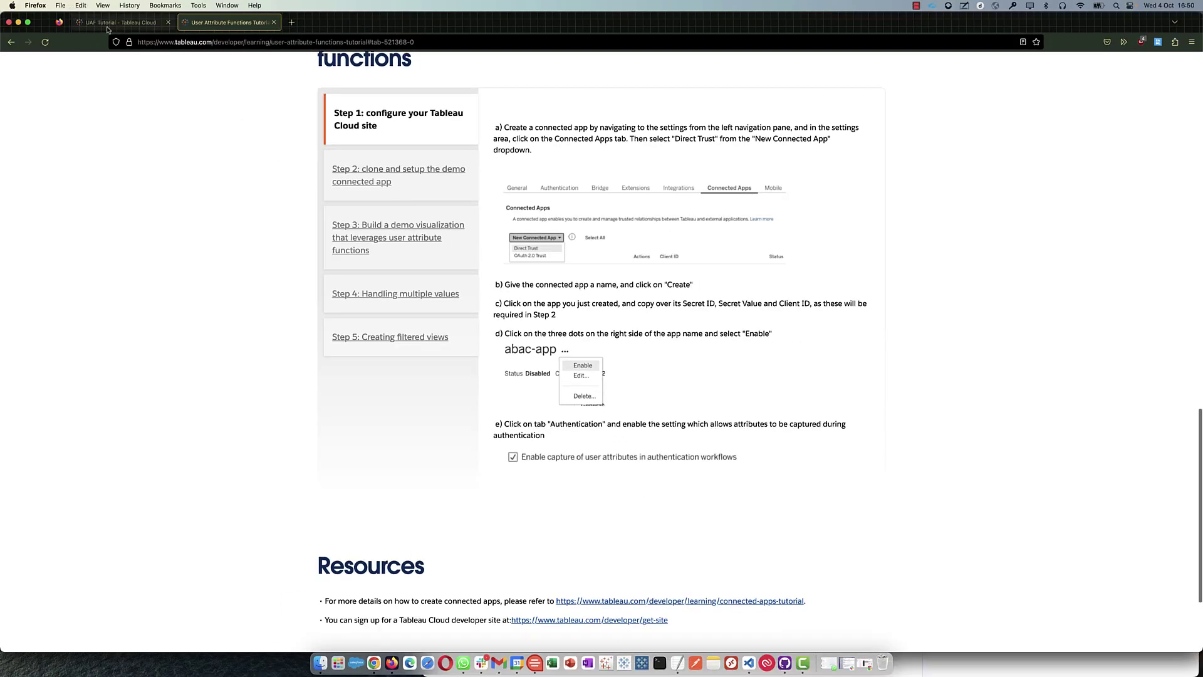
# - Open the myapp01 connected app from Tableau Cloud's site settings
pyautogui.click(107, 28)
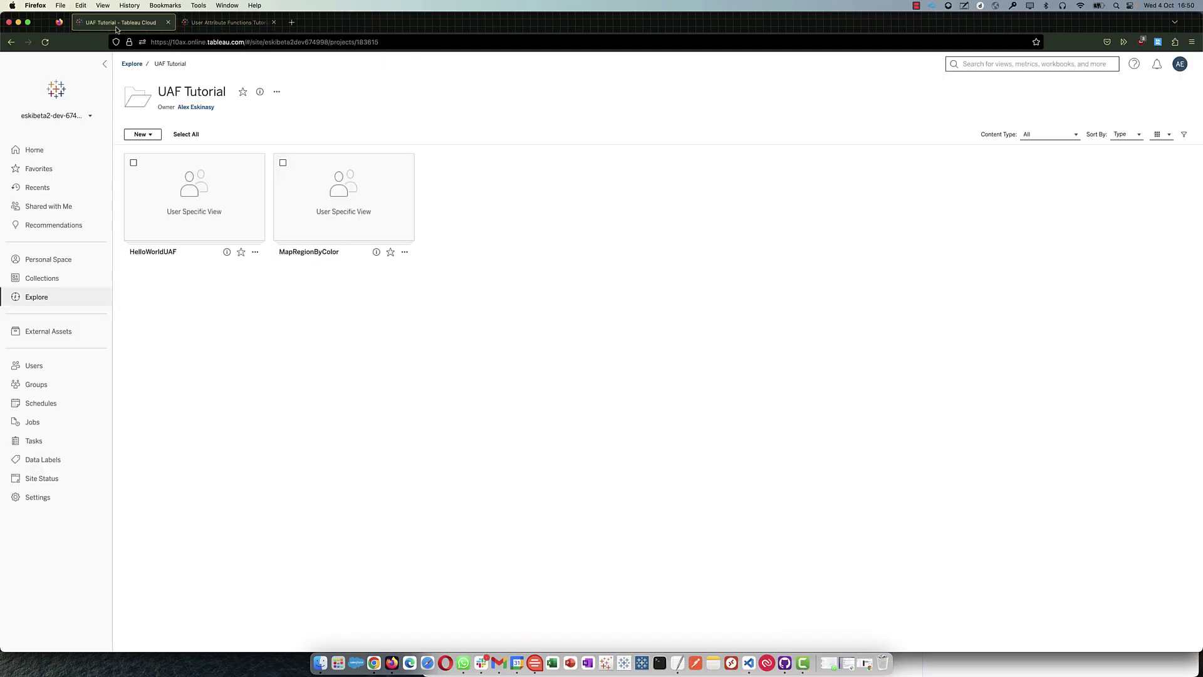
pyautogui.click(62, 497)
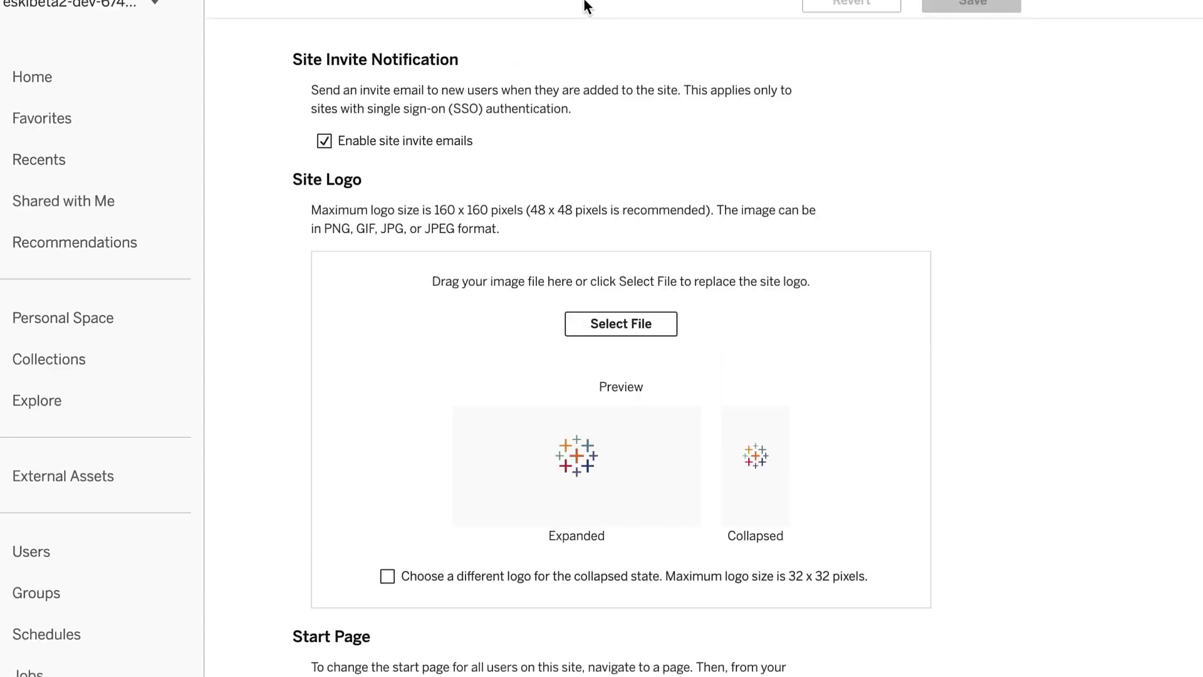
pyautogui.click(804, 95)
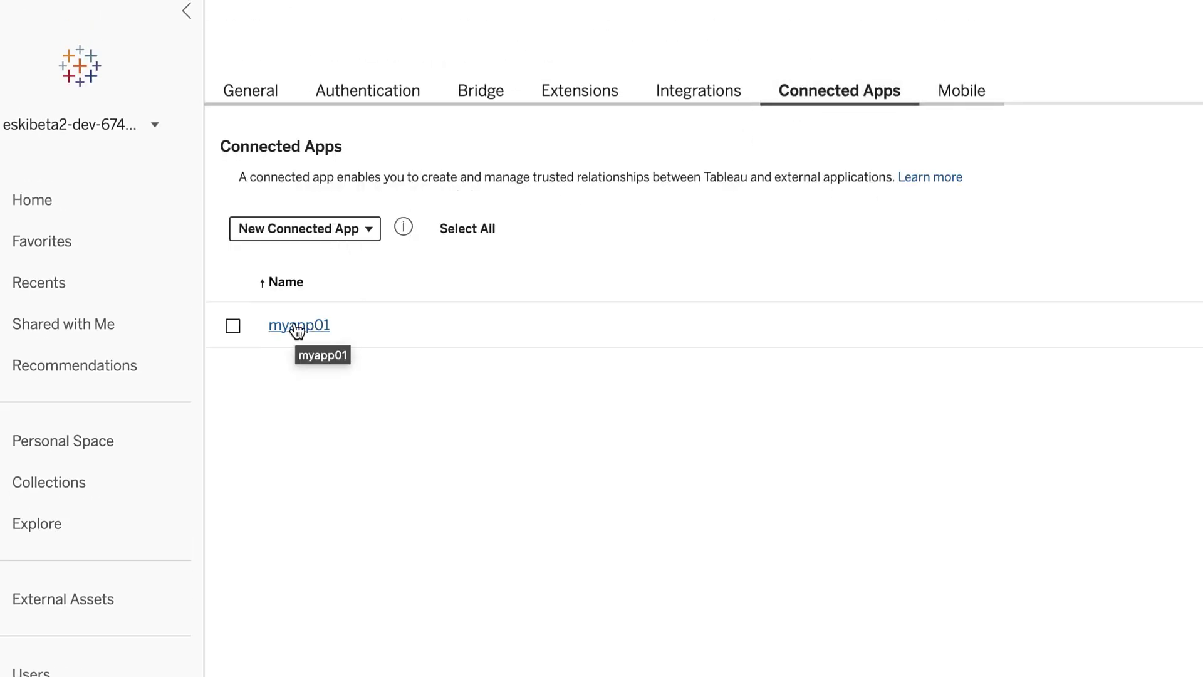
pyautogui.click(297, 327)
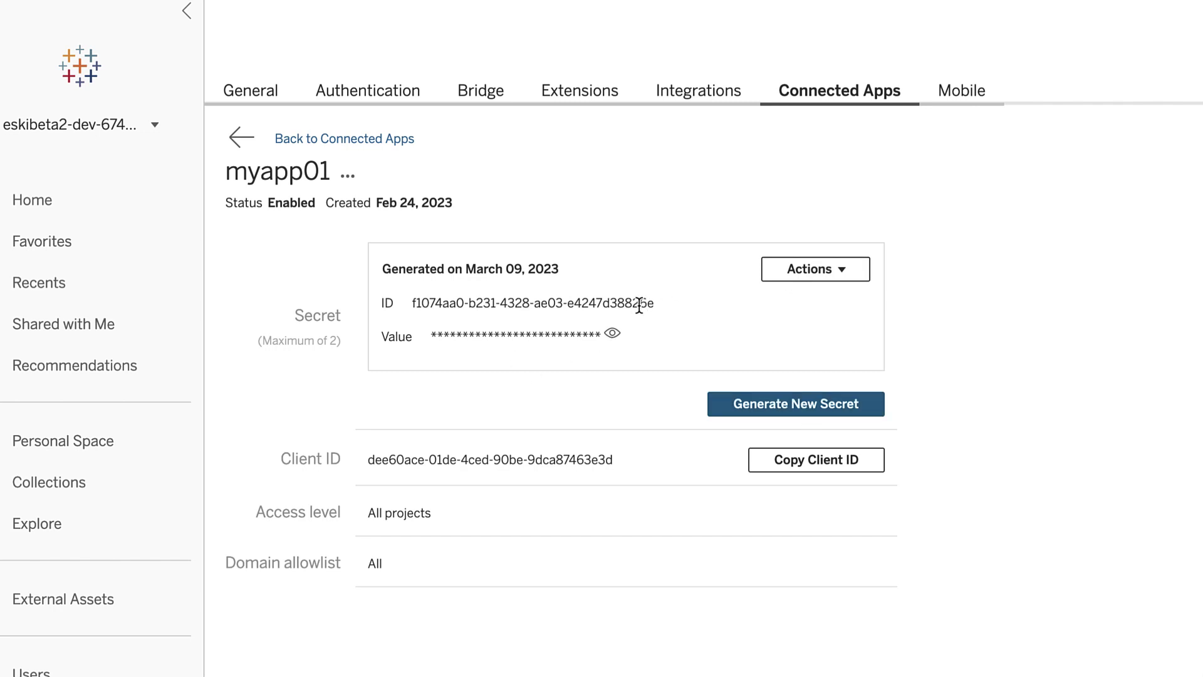
# - Inspect myapp01's Client ID and revealed secret, then return to the Connected Apps list
pyautogui.moveTo(630, 464); pyautogui.dragTo(614, 461)
pyautogui.click(369, 462)
pyautogui.moveTo(411, 303); pyautogui.dragTo(683, 311)
pyautogui.click(613, 338)
pyautogui.click(826, 275)
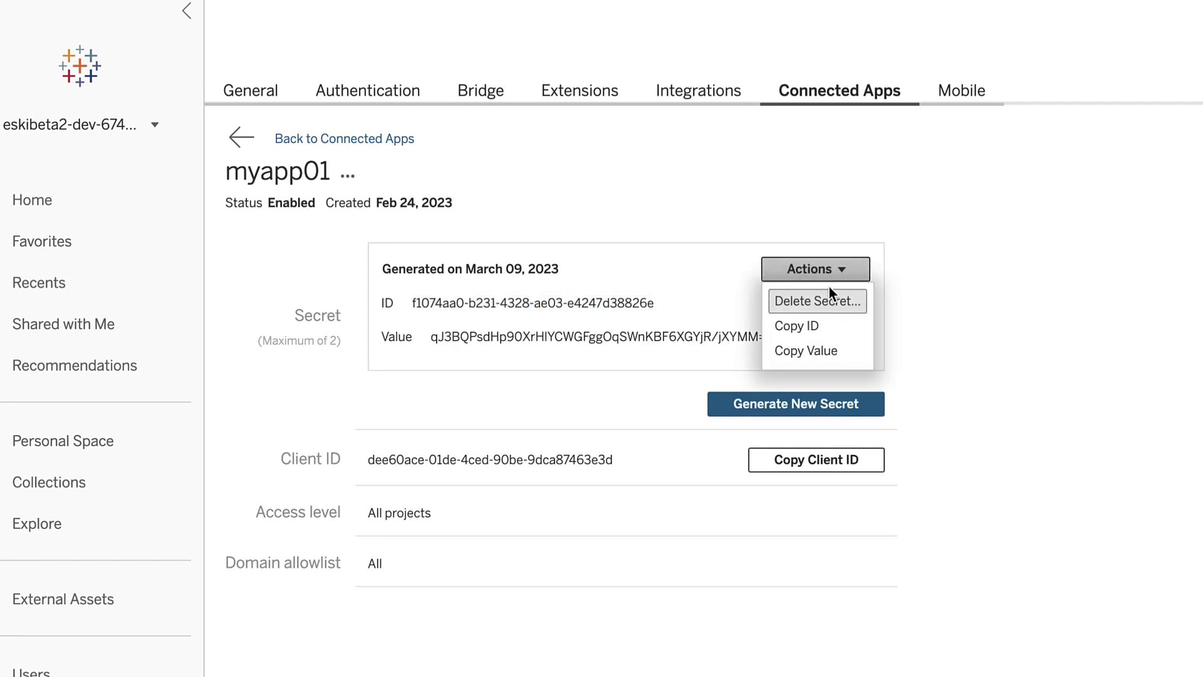
pyautogui.click(346, 177)
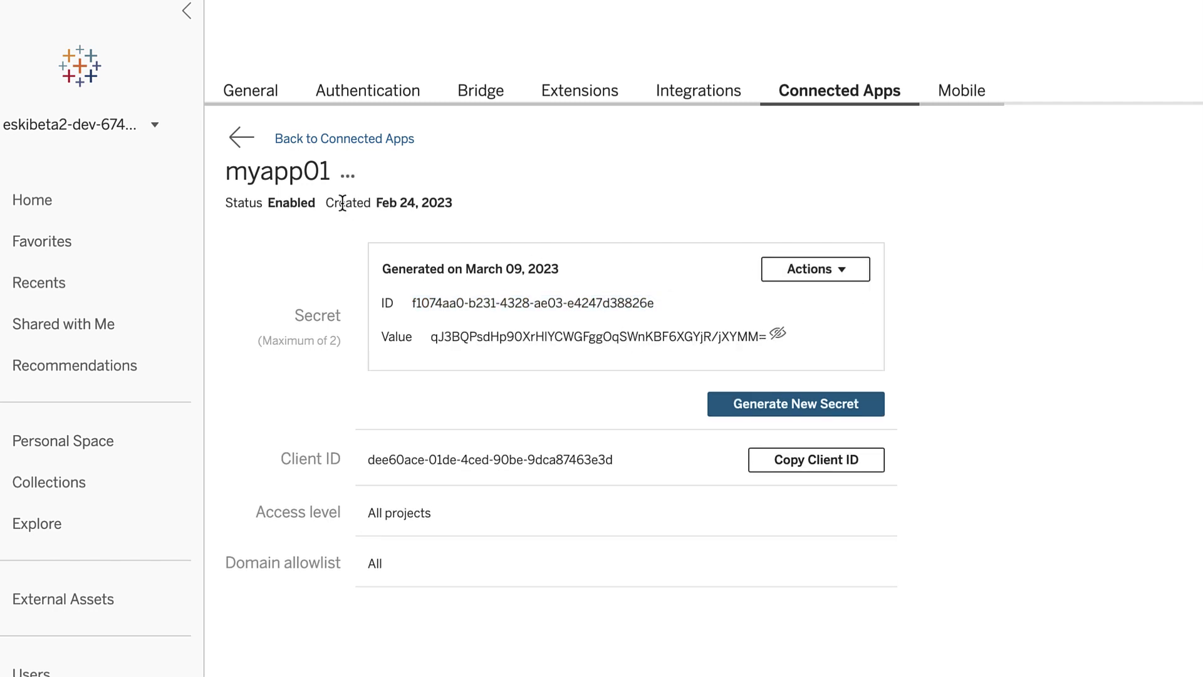
pyautogui.click(346, 178)
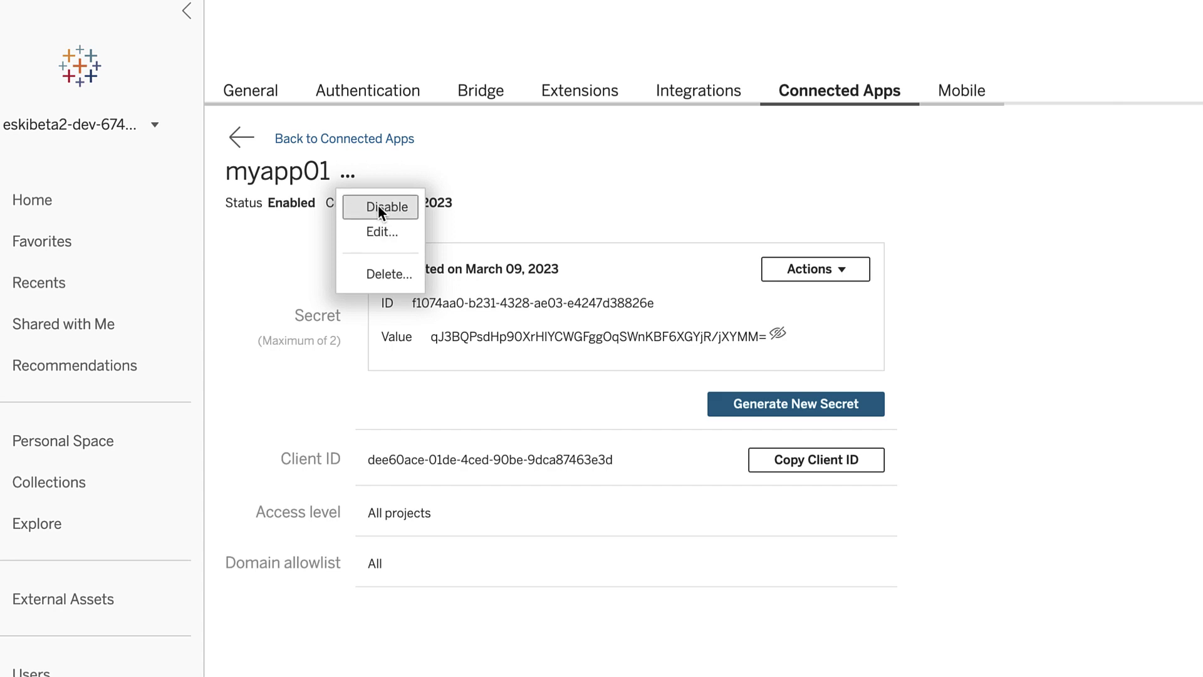
pyautogui.click(288, 139)
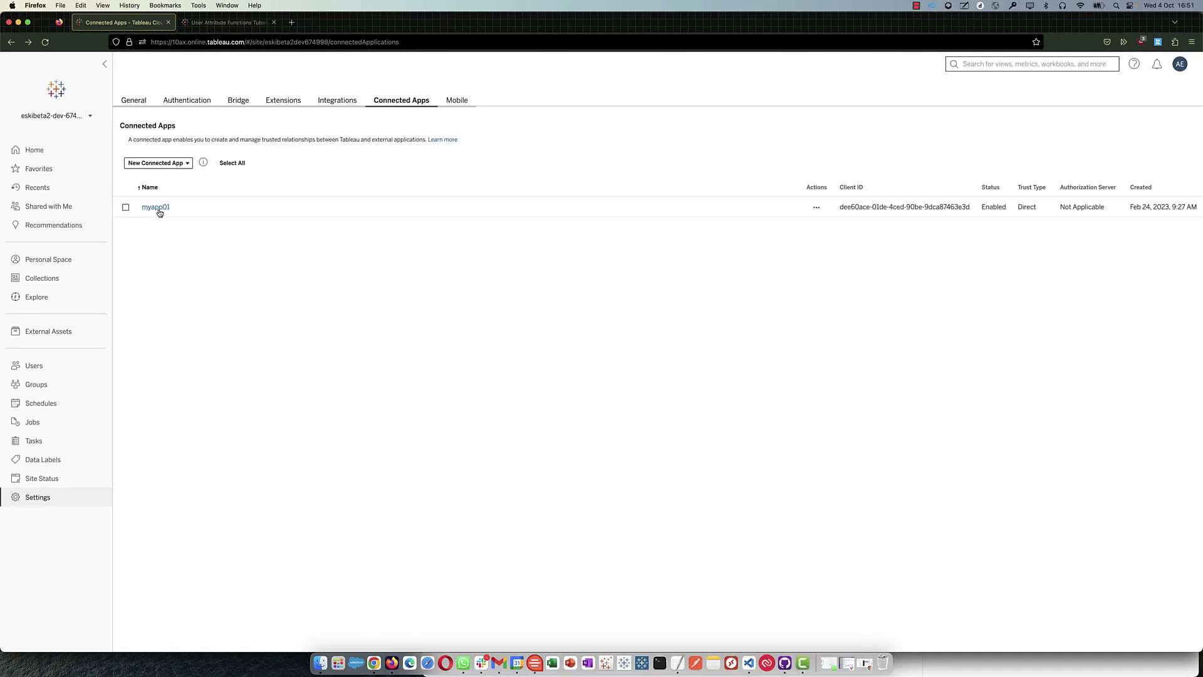
# - Return to the User Attribute Functions tutorial and check the developer-site link's options
pyautogui.click(250, 22)
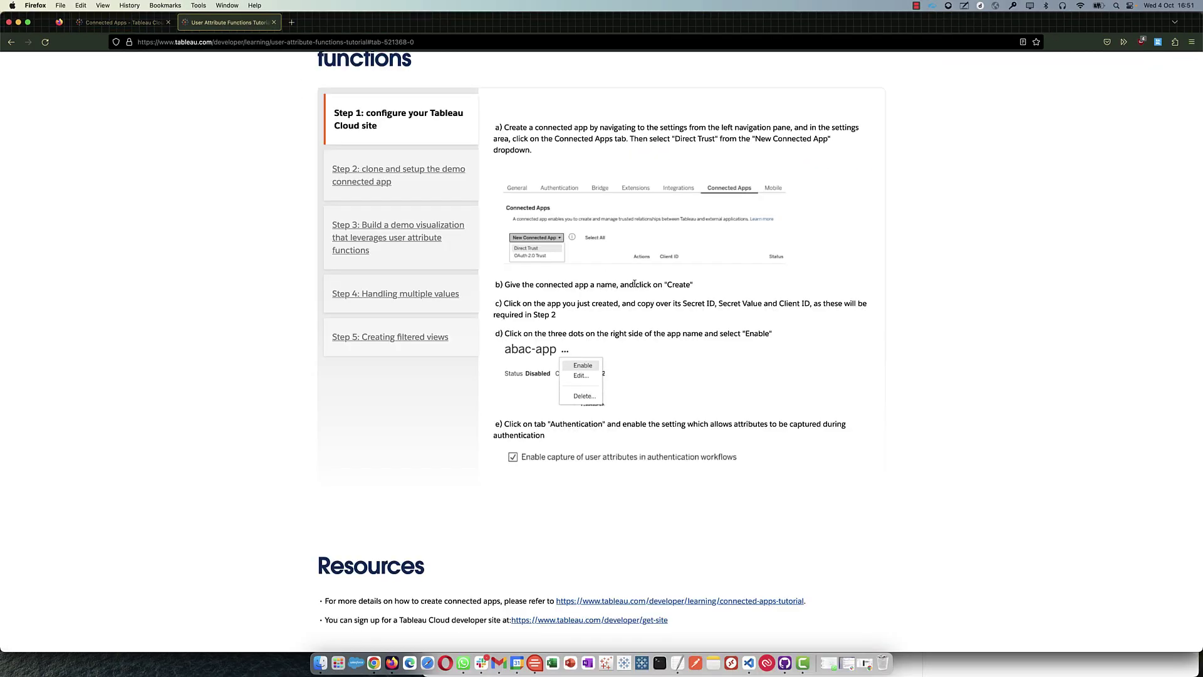
pyautogui.scroll(-1, 649, 330)
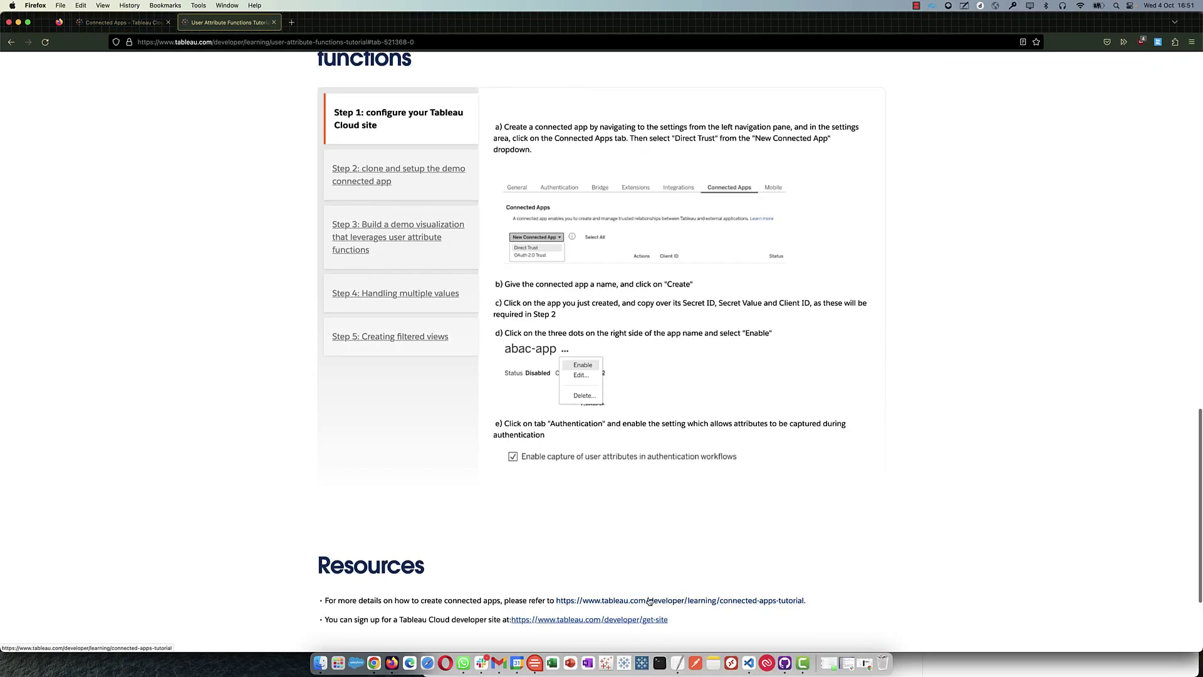
pyautogui.rightClick(618, 625)
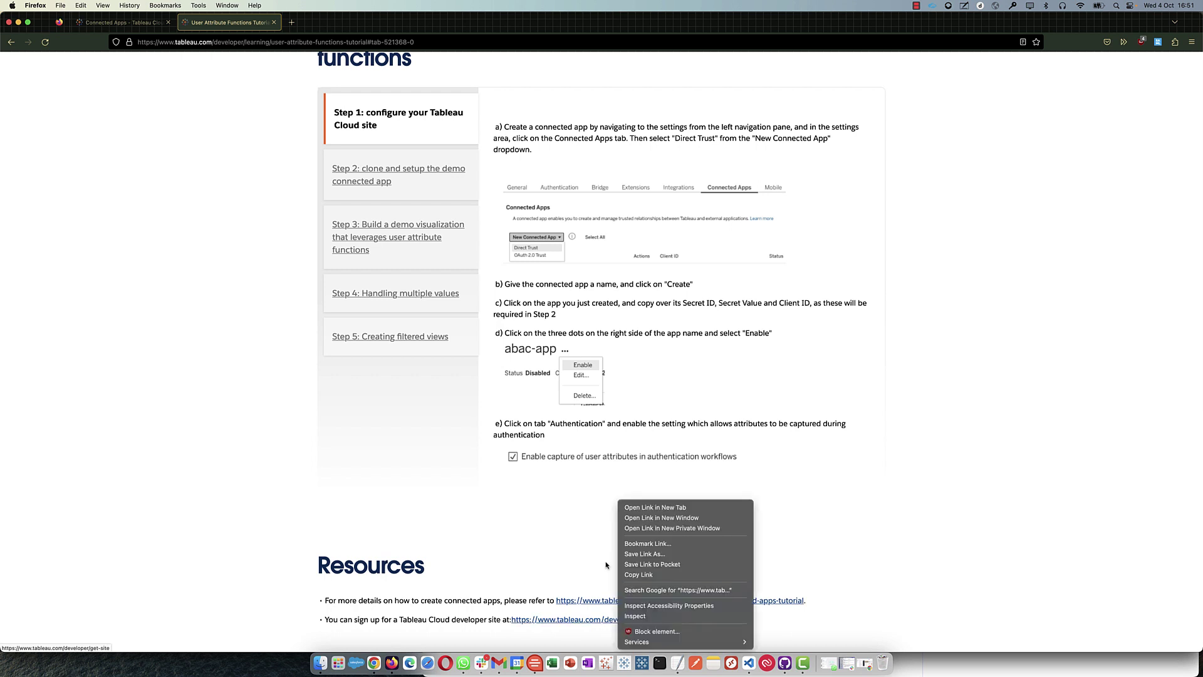
pyautogui.click(555, 560)
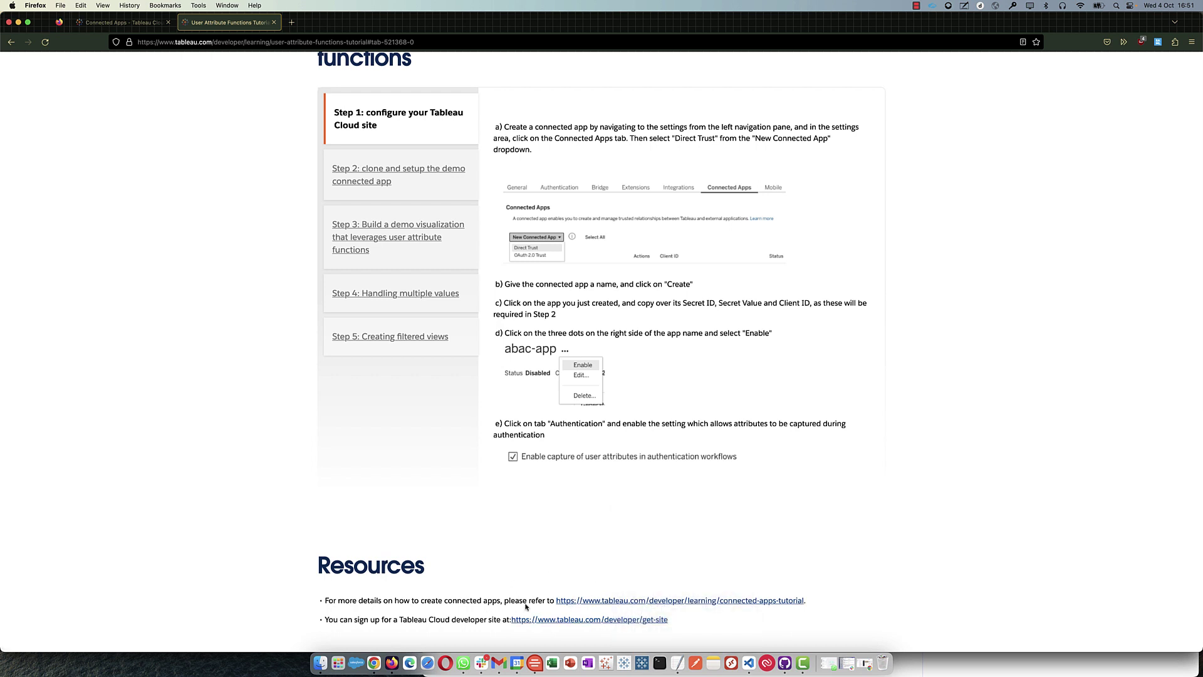
# - Show the Step 2 clone-and-setup instructions and the uaf-test-app repository link's options
pyautogui.scroll(-1, 564, 290)
pyautogui.scroll(5, 564, 290)
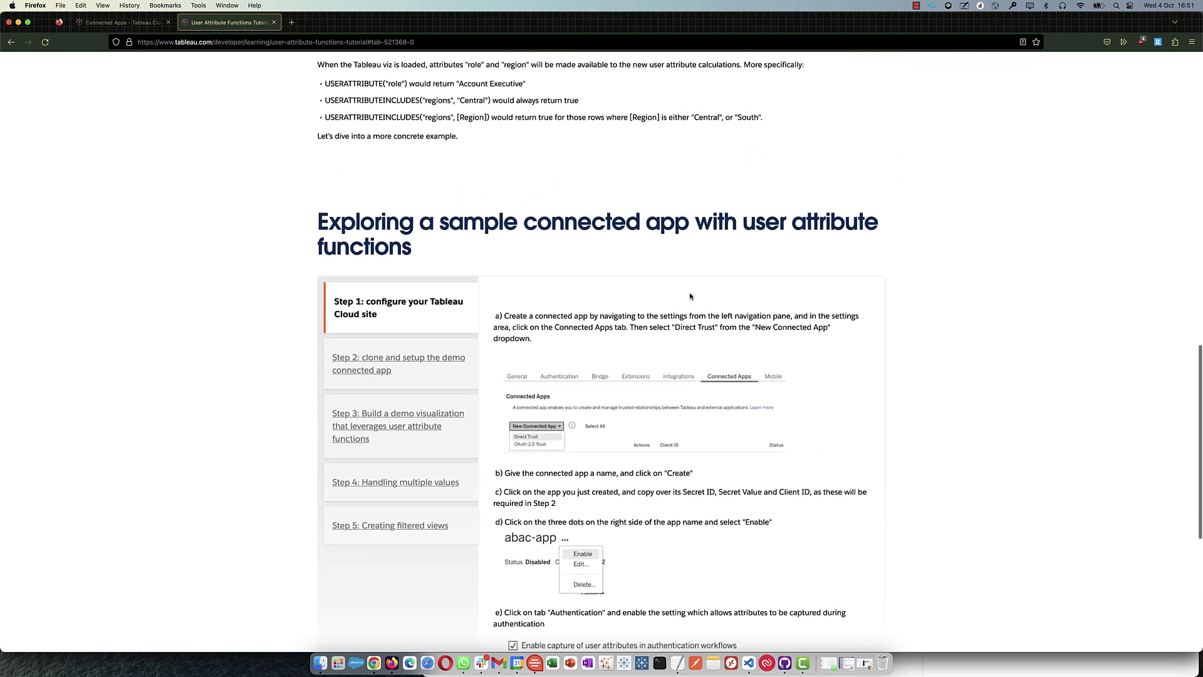
pyautogui.scroll(-2, 689, 288)
pyautogui.scroll(-4, 689, 289)
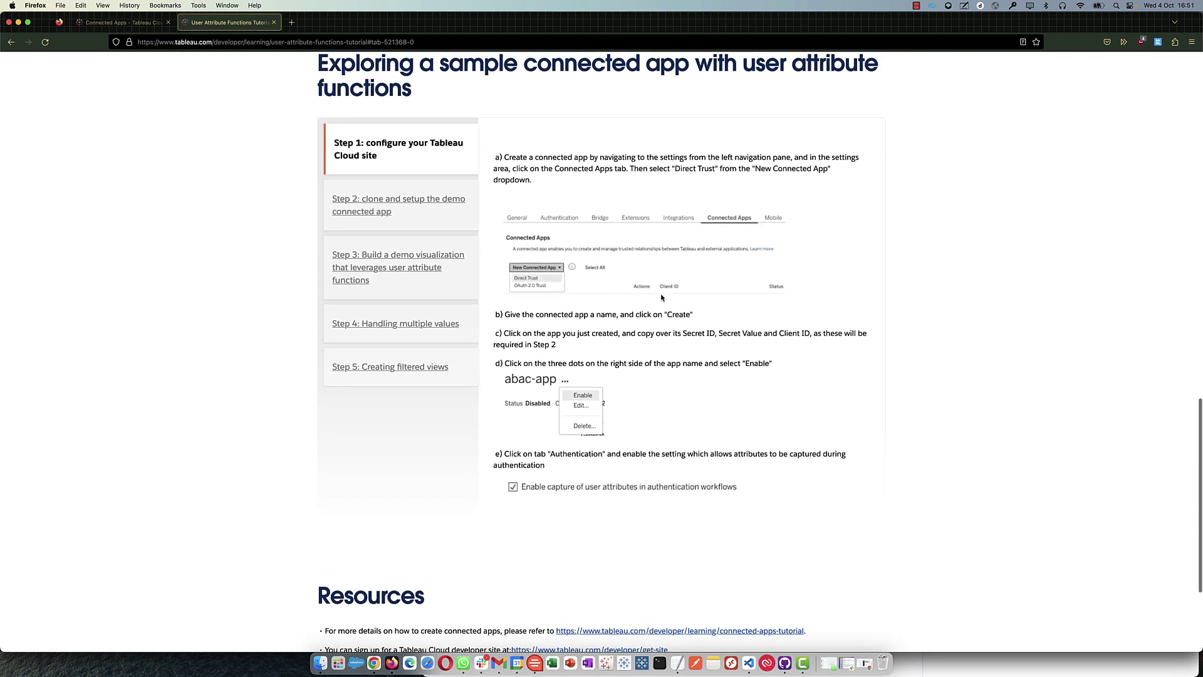
pyautogui.scroll(3, 661, 299)
pyautogui.click(376, 318)
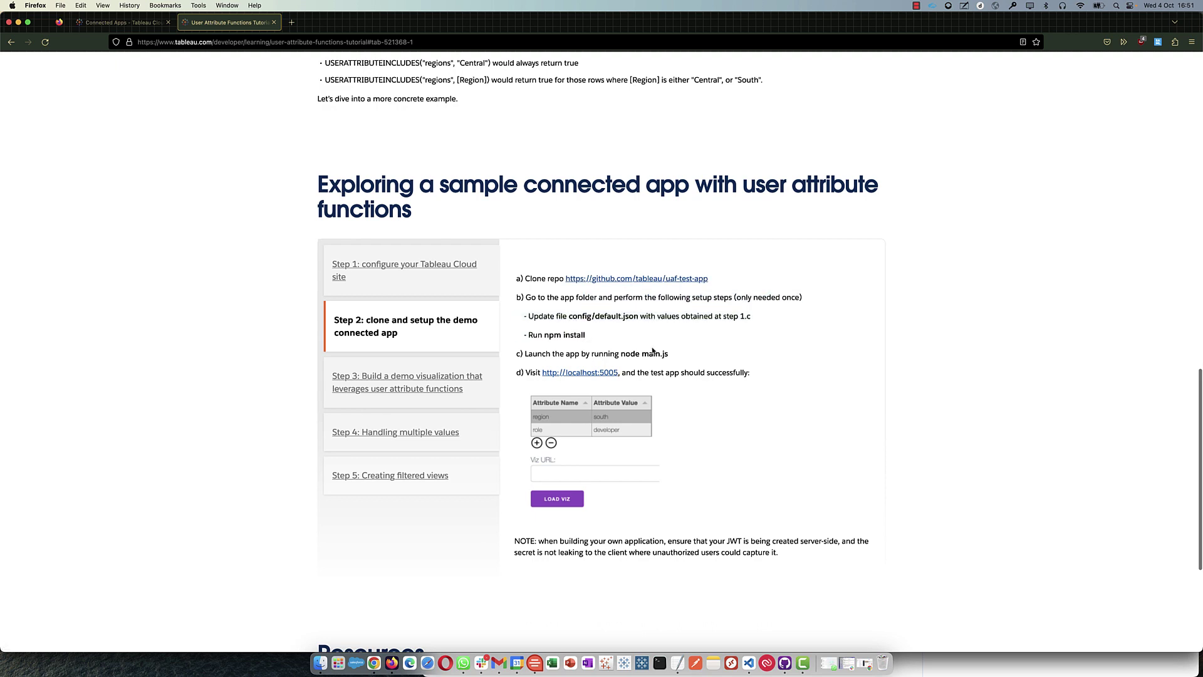
pyautogui.rightClick(612, 282)
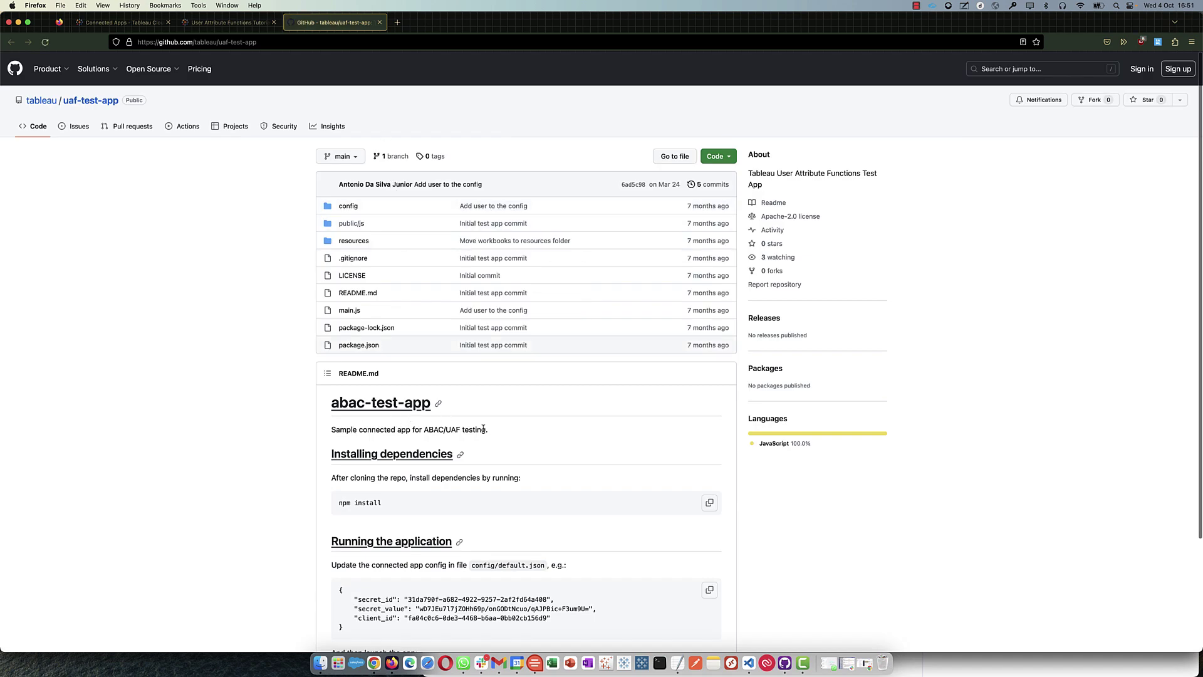
pyautogui.scroll(-4, 501, 432)
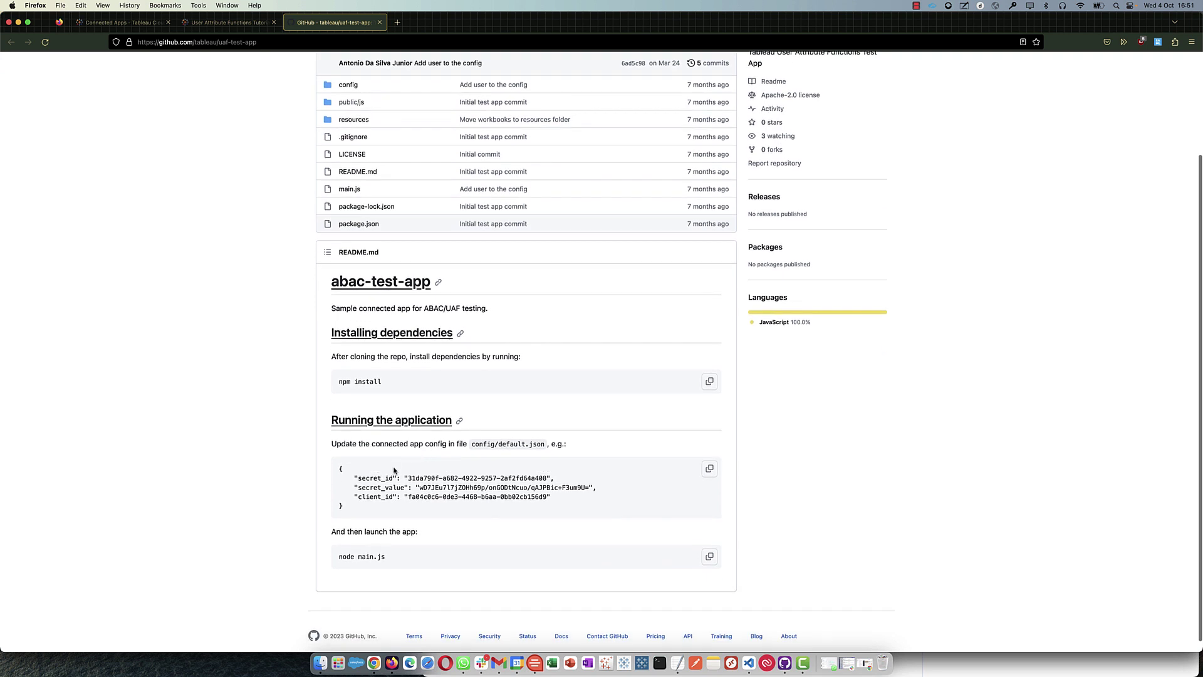
pyautogui.scroll(4, 439, 438)
pyautogui.click(719, 157)
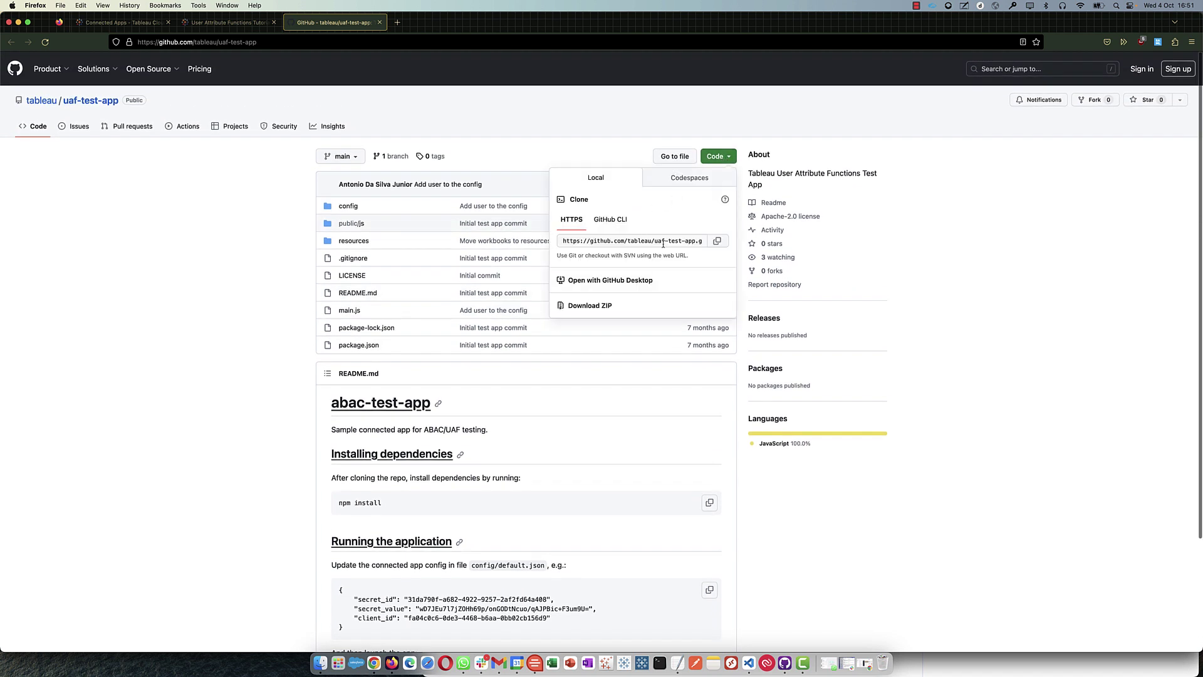
pyautogui.click(694, 243)
# - Open the cloned repo from GitHub Desktop in Visual Studio Code and expand the resources folder
pyautogui.click(784, 663)
pyautogui.rightClick(489, 98)
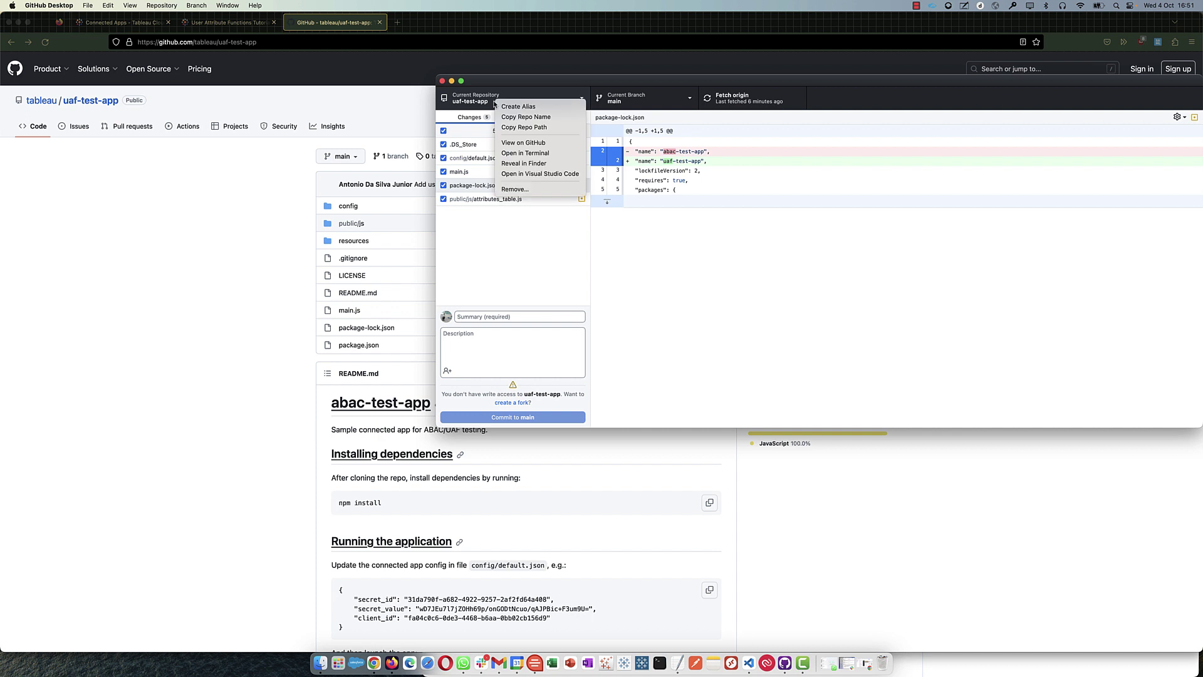
pyautogui.click(547, 177)
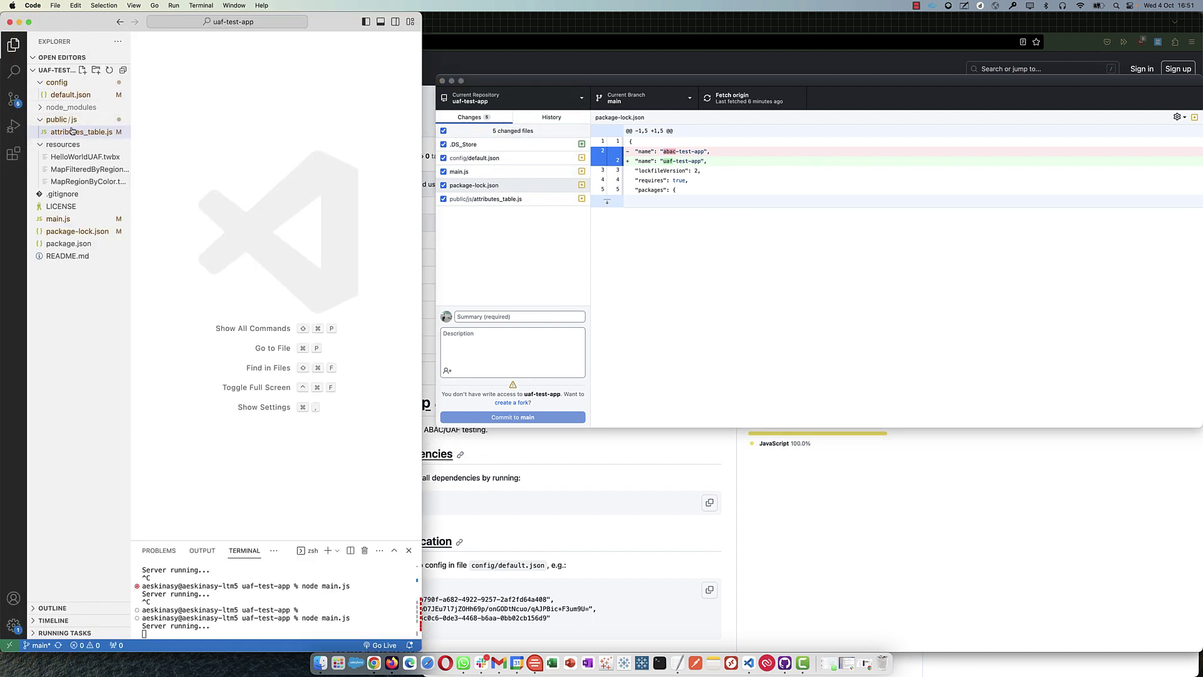
pyautogui.click(39, 120)
pyautogui.click(42, 132)
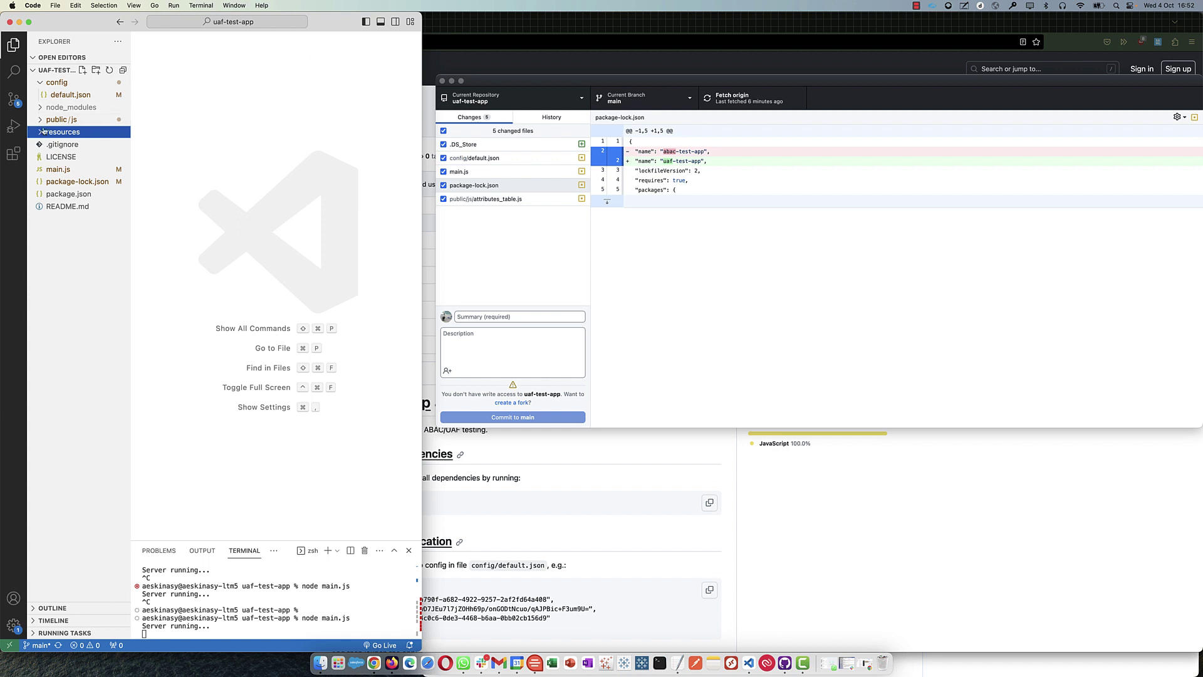
pyautogui.click(40, 131)
pyautogui.moveTo(130, 152); pyautogui.dragTo(164, 152)
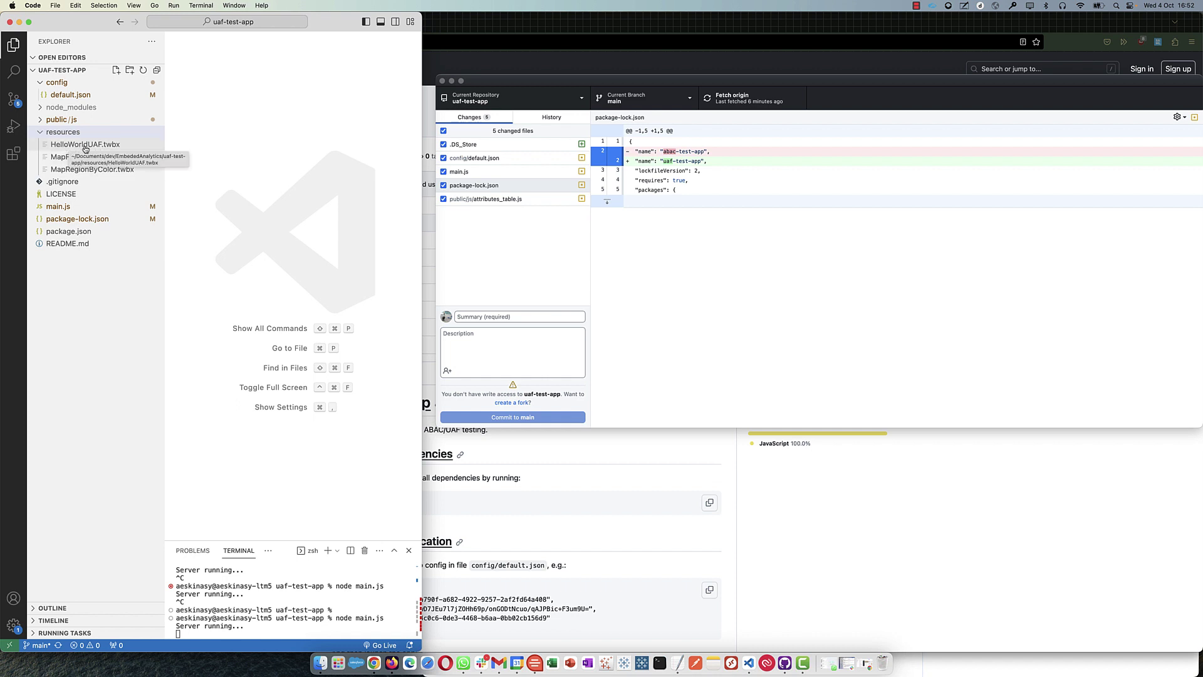
# - Resize Firefox to full height beside the editor
pyautogui.click(479, 23)
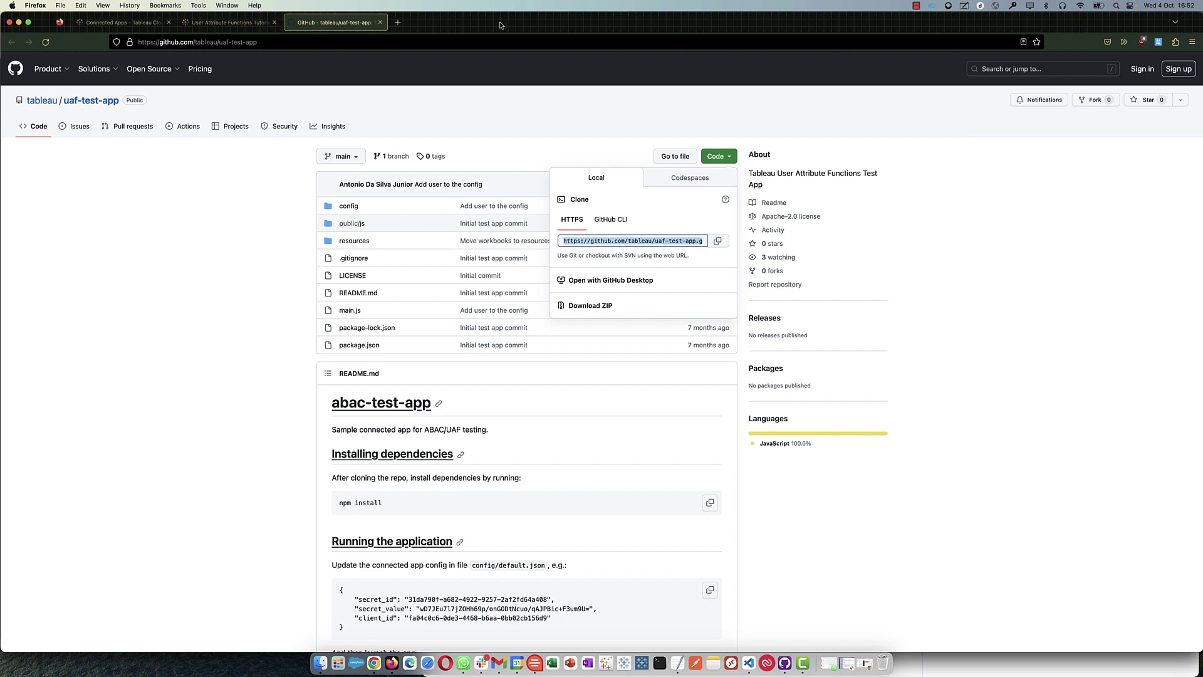
pyautogui.doubleClick(495, 30)
pyautogui.moveTo(429, 331); pyautogui.dragTo(446, 651)
# - Go to Explore in Tableau Cloud and open the UAF Tutorial project
pyautogui.click(564, 22)
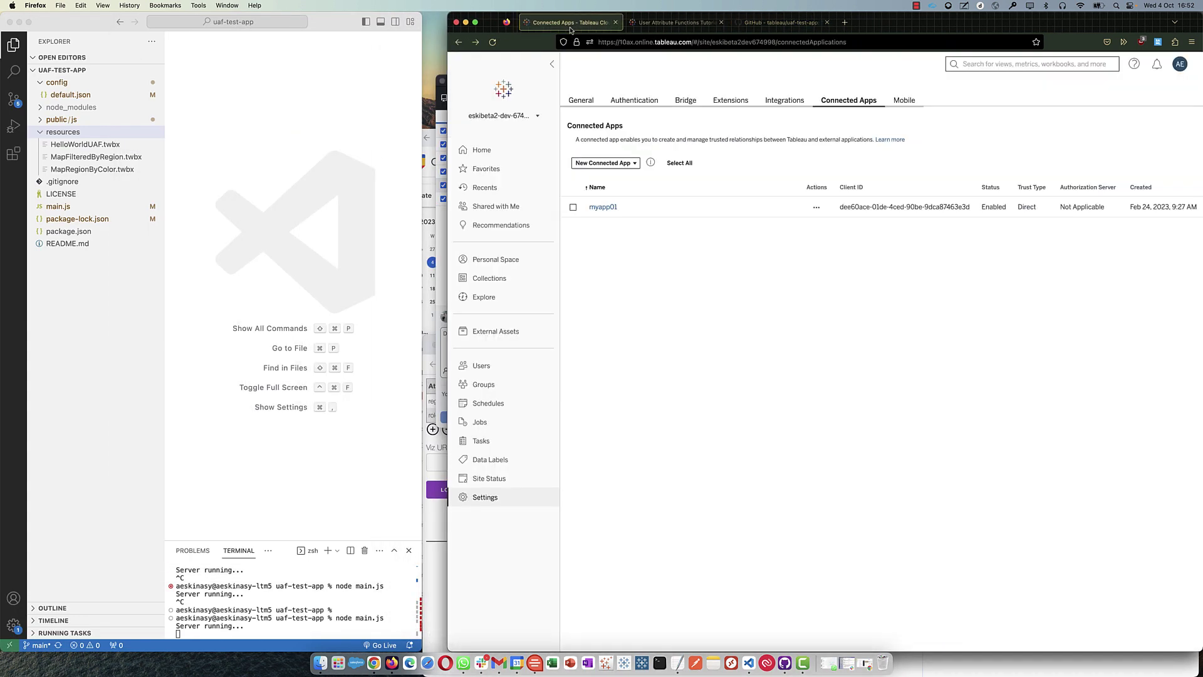
pyautogui.click(581, 100)
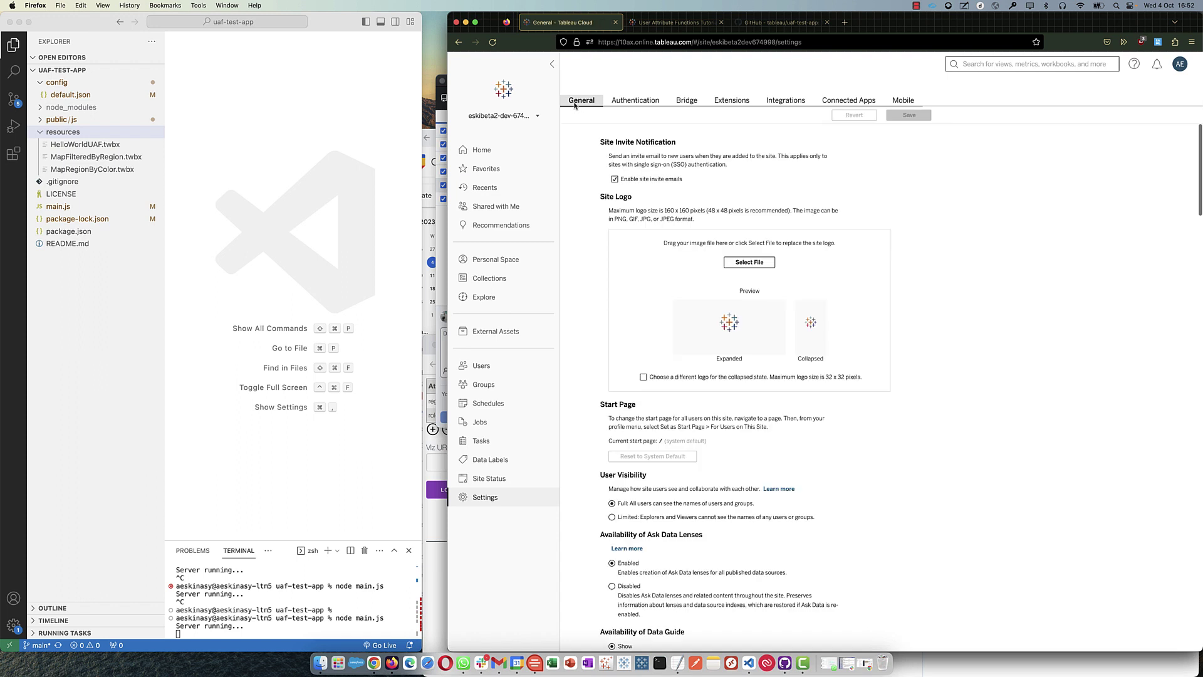
pyautogui.click(491, 298)
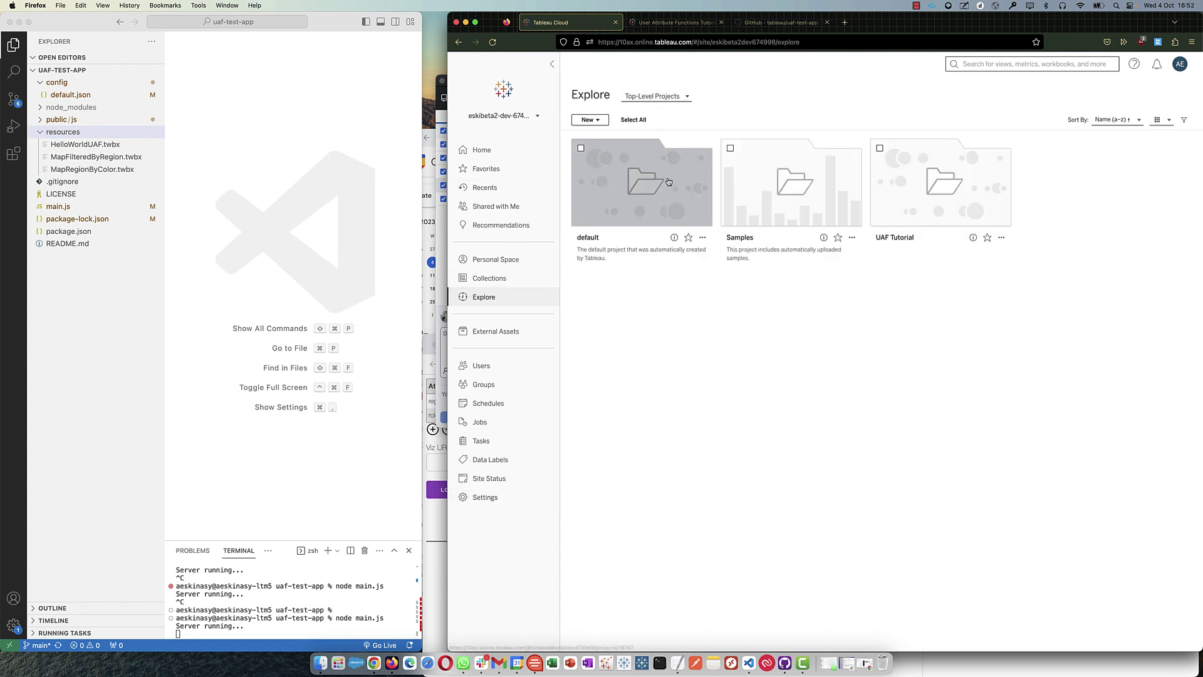
pyautogui.click(912, 194)
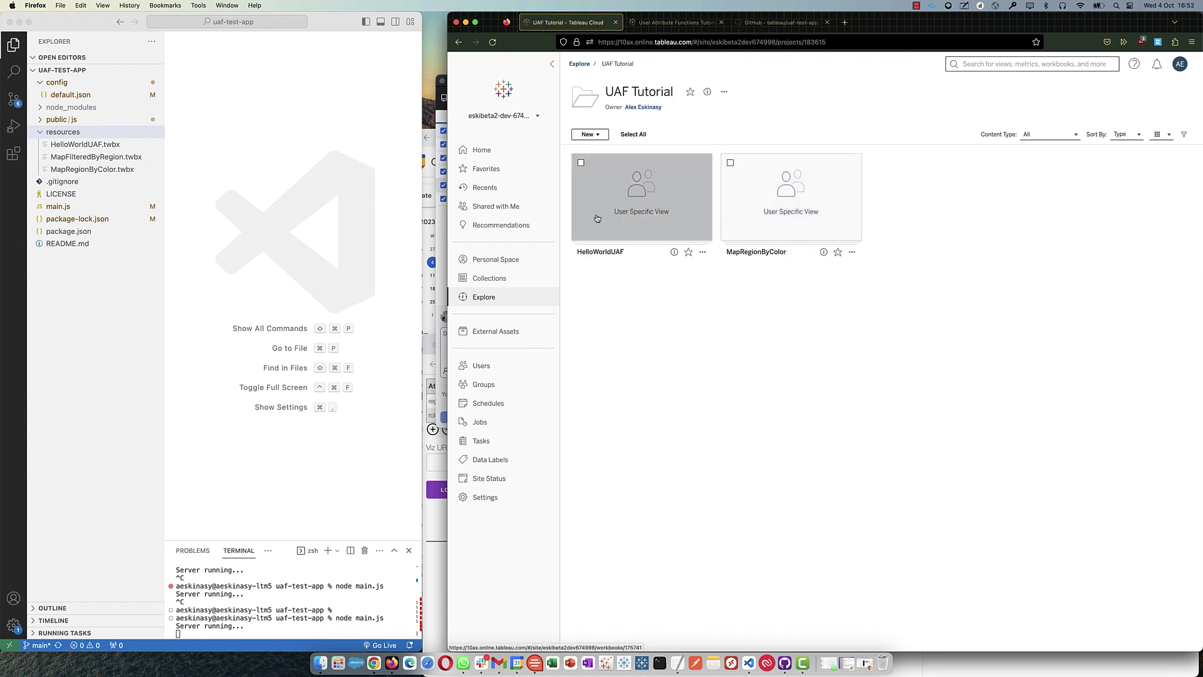
# - Start and cancel a workbook upload, then open HelloWorldUAF's Sheet 1
pyautogui.click(589, 134)
pyautogui.click(611, 228)
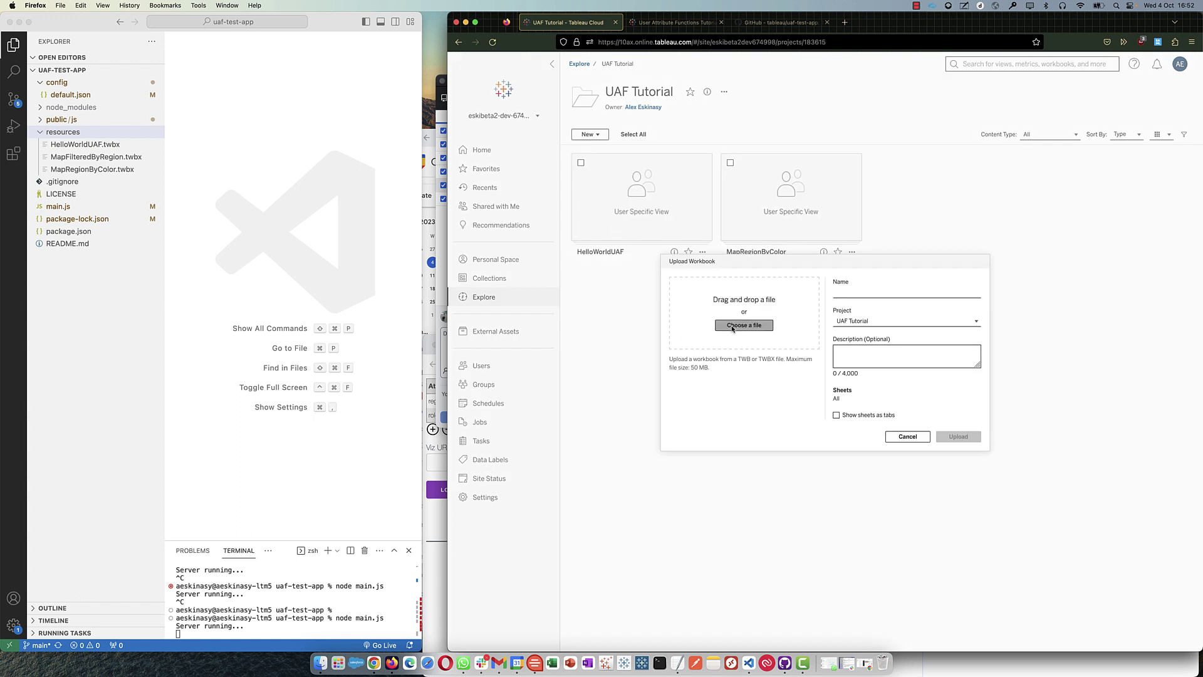
pyautogui.click(738, 326)
pyautogui.click(725, 317)
pyautogui.click(908, 436)
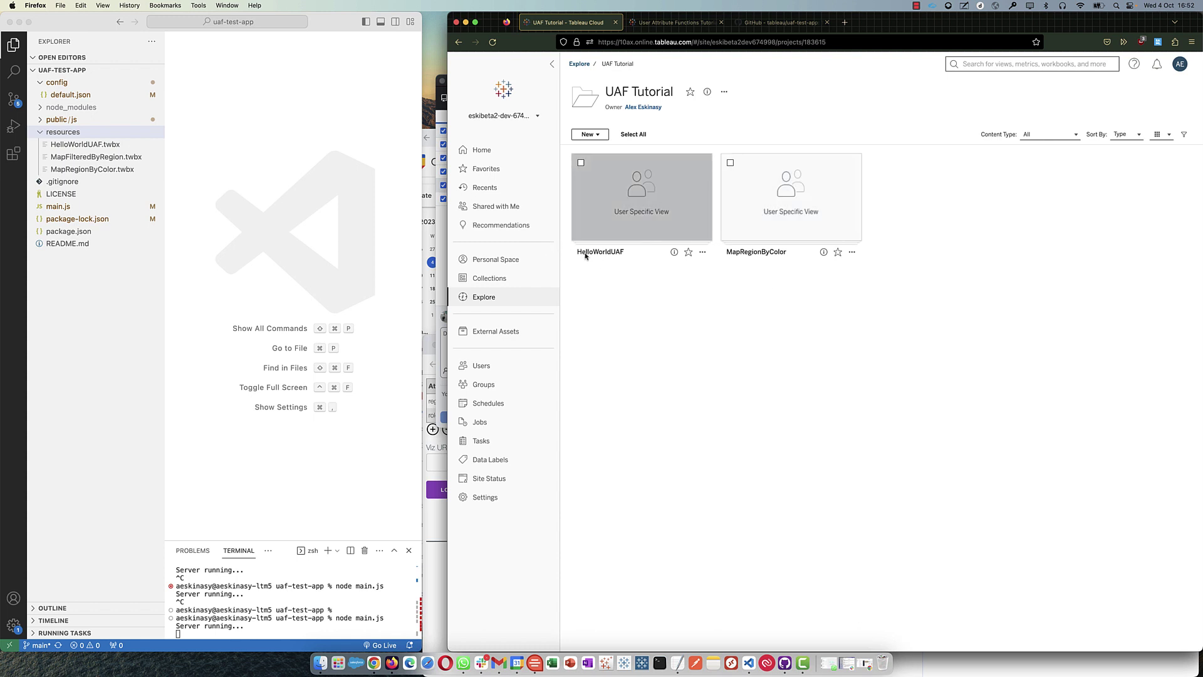
pyautogui.click(602, 214)
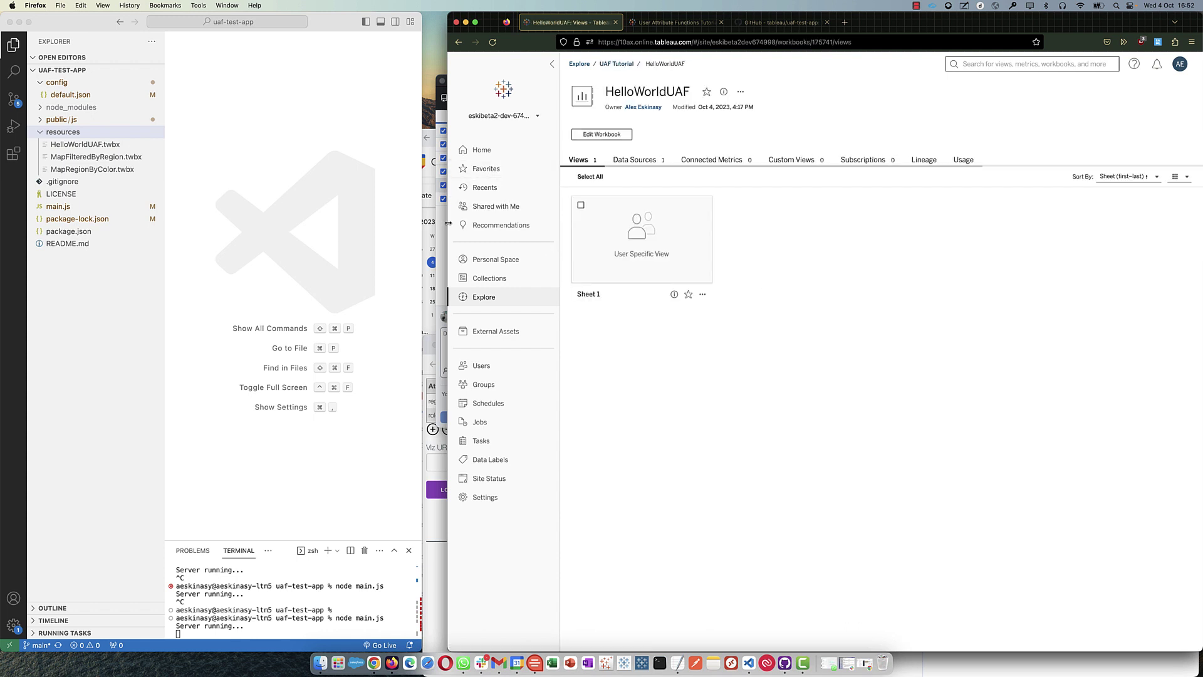
pyautogui.click(586, 229)
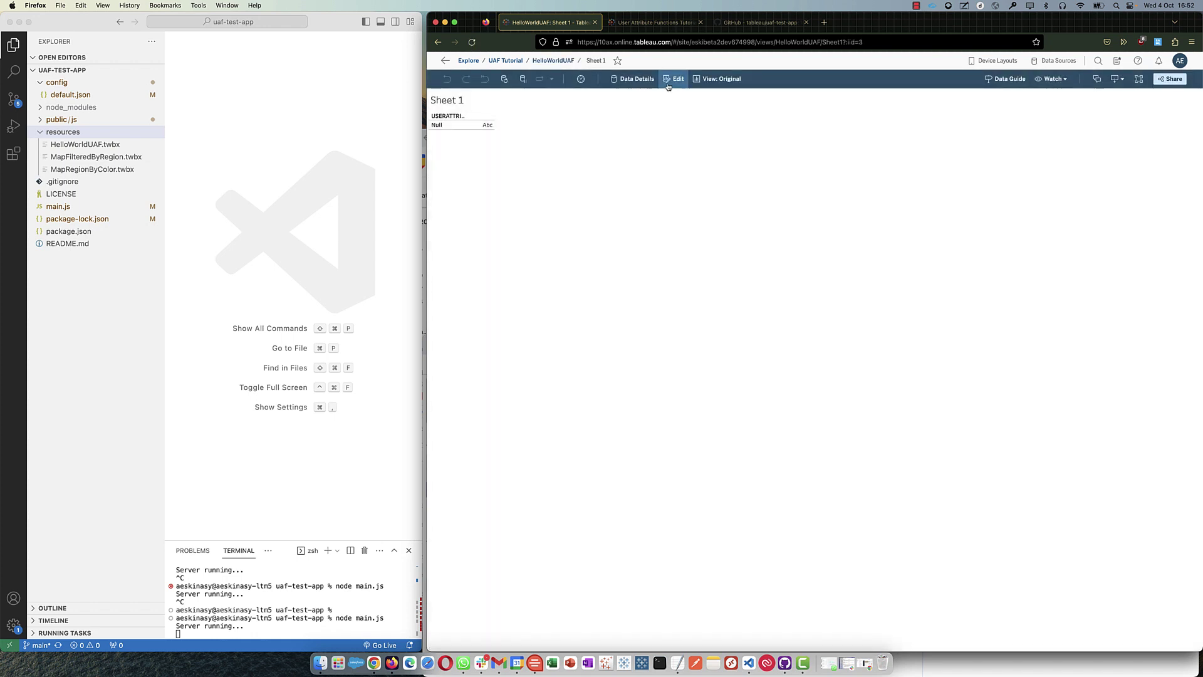
# - Edit Sheet 1 and inspect the USERATTRIBUTE("attr") calculation on Rows, which returns Null
pyautogui.click(670, 80)
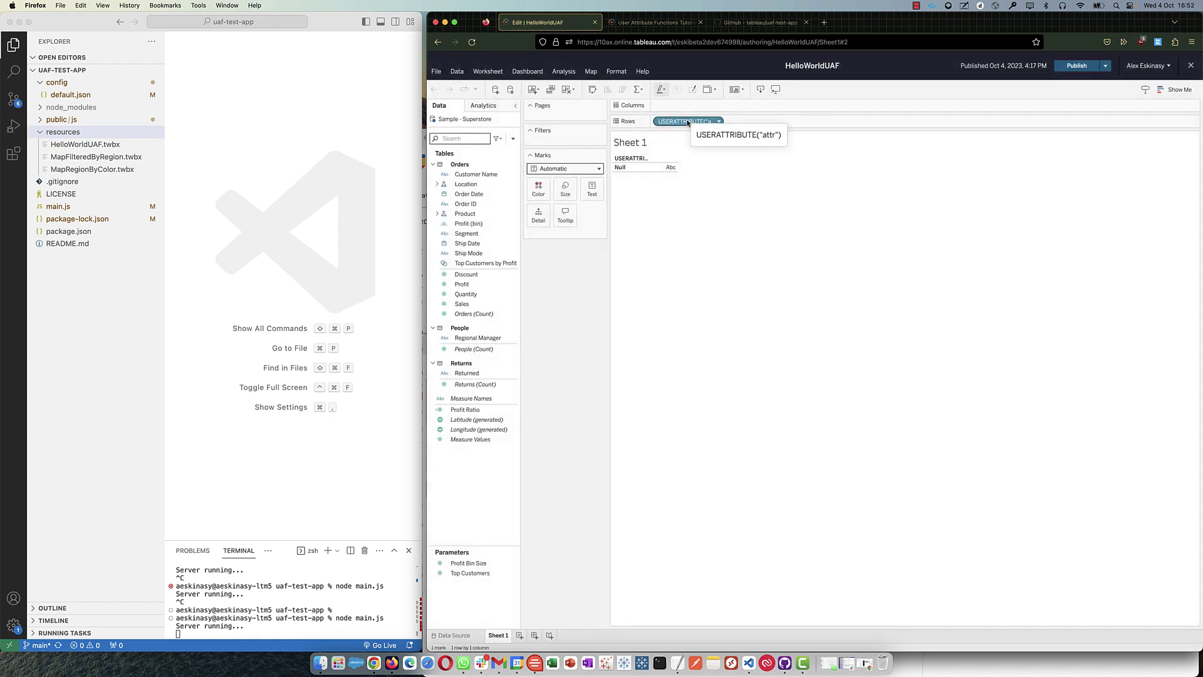
pyautogui.doubleClick(687, 122)
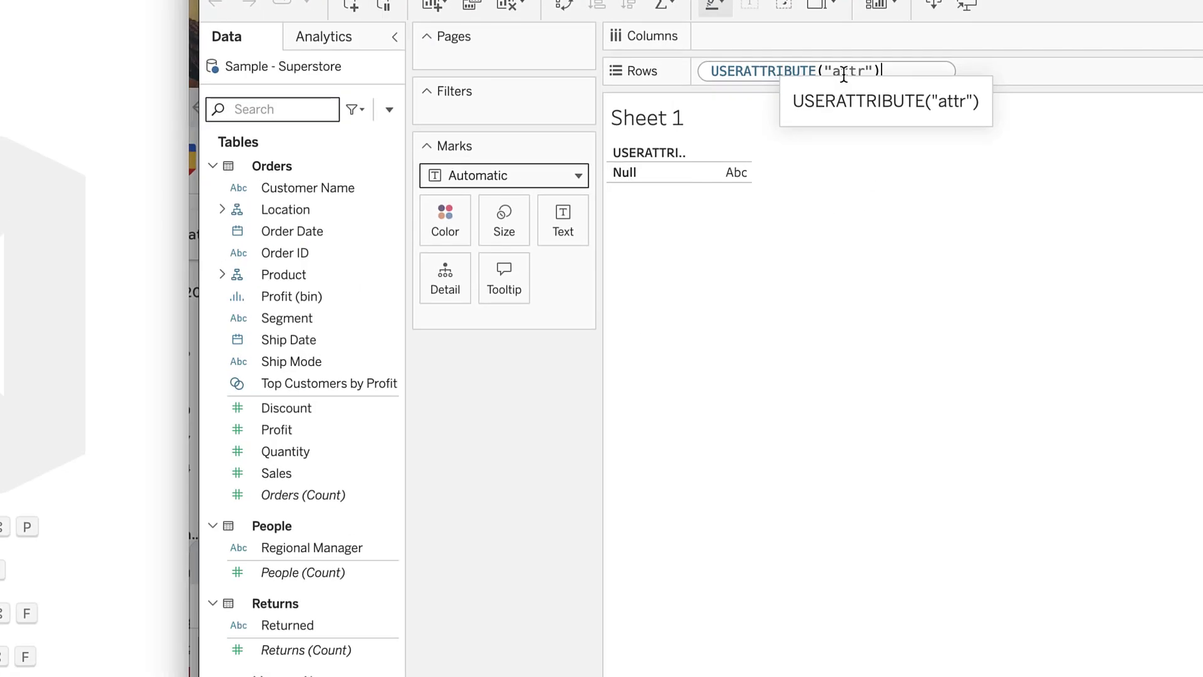
pyautogui.moveTo(873, 70); pyautogui.dragTo(730, 69)
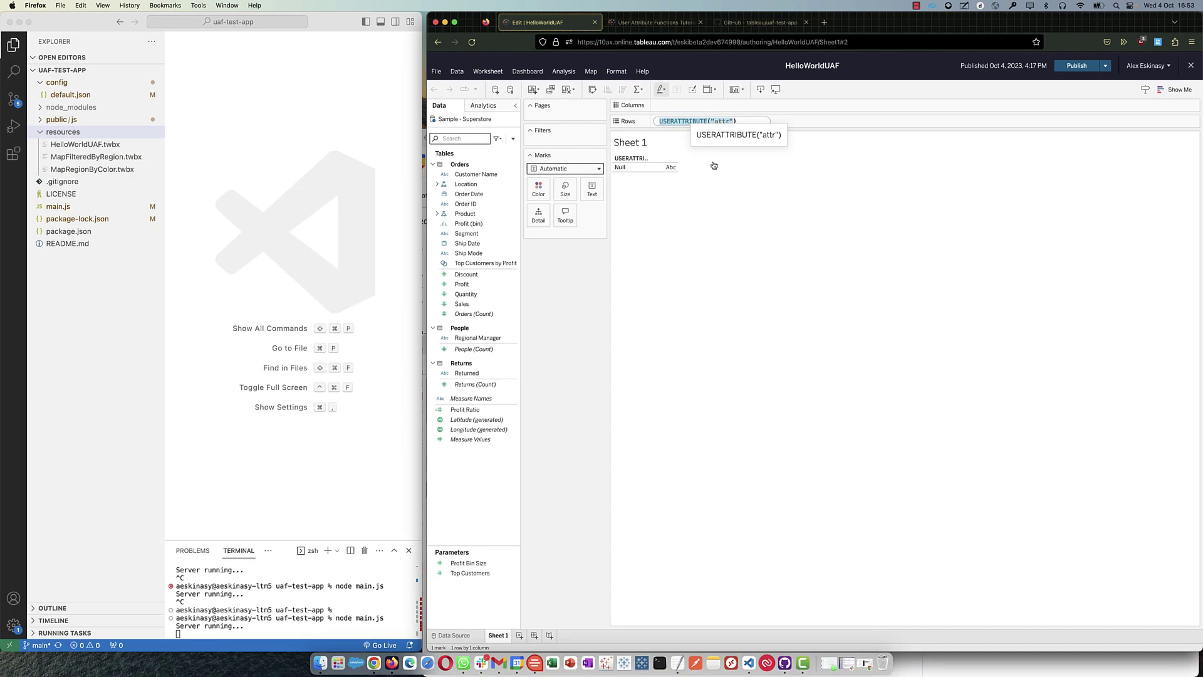
pyautogui.click(740, 194)
# - Exit web editing and copy the Sheet 1 share link from the Share View dialog
pyautogui.click(1192, 66)
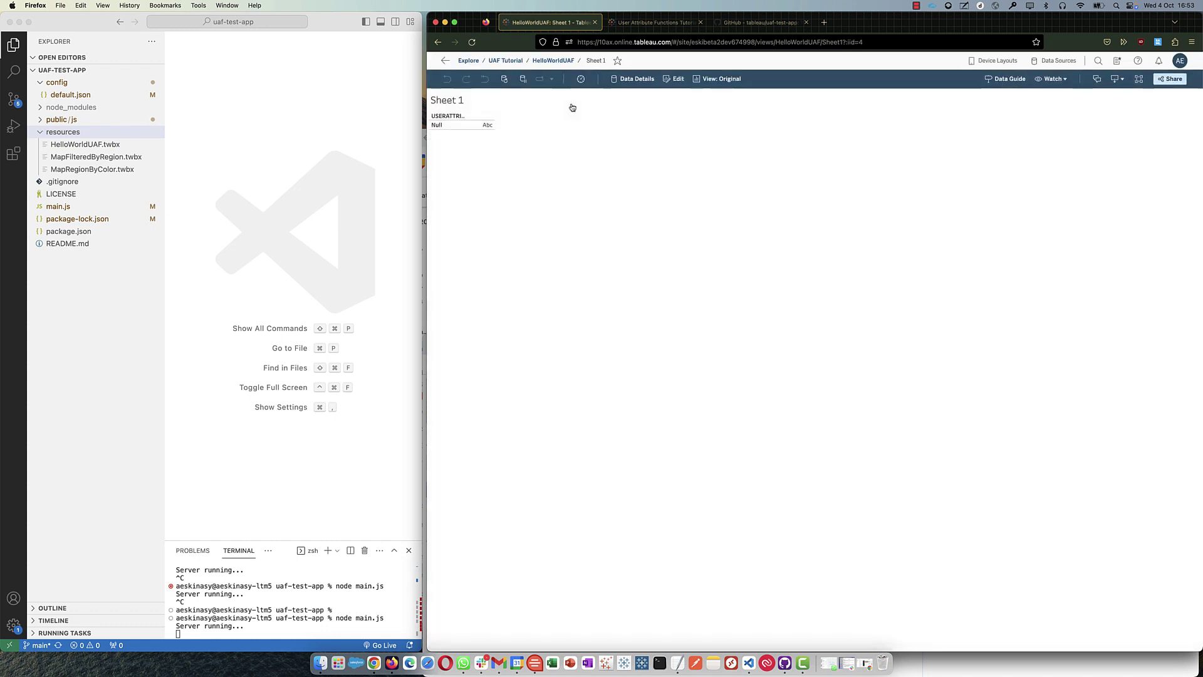
pyautogui.click(1158, 83)
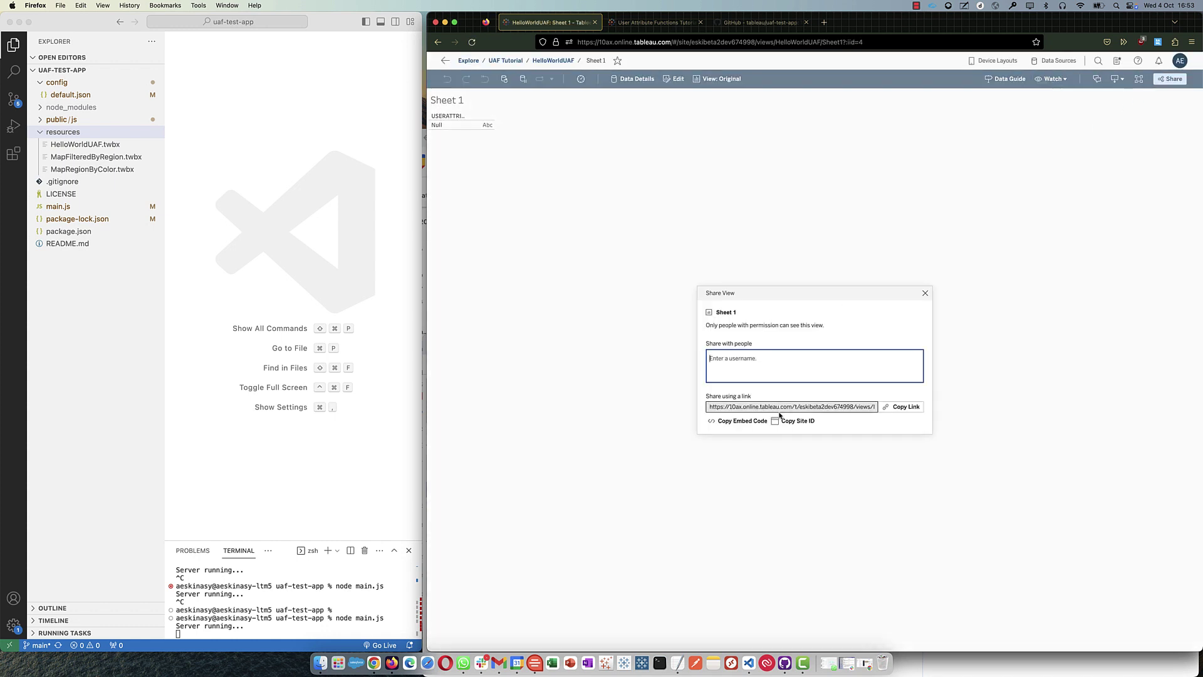
pyautogui.click(903, 406)
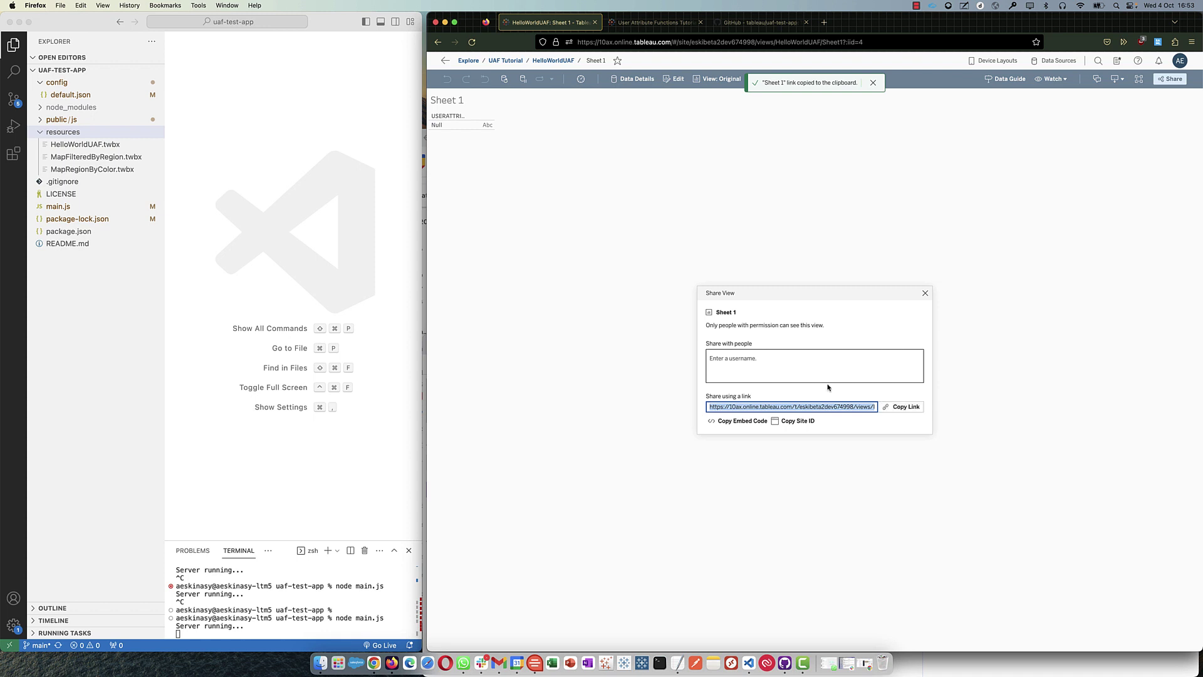
pyautogui.click(237, 194)
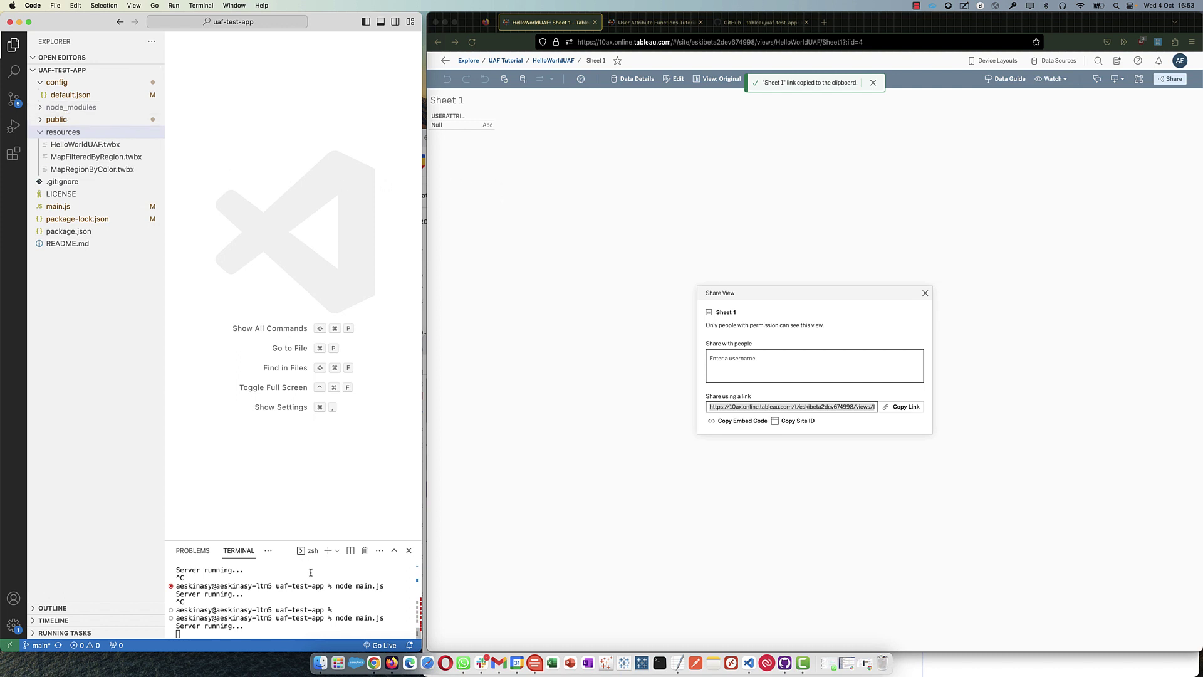
# - Stop the server, reinstall dependencies with npm i, restart node main.js, and open main.js
pyautogui.hotkey('ctrl', 'c')
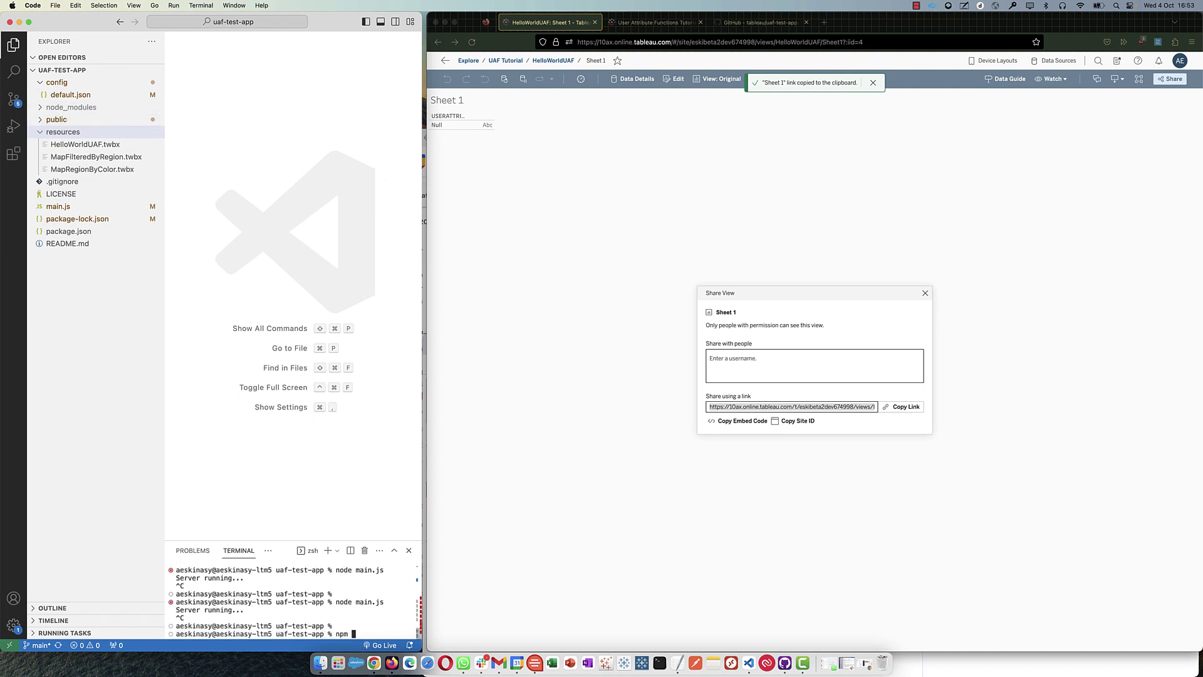
pyautogui.write('npm i')
pyautogui.press('Return')
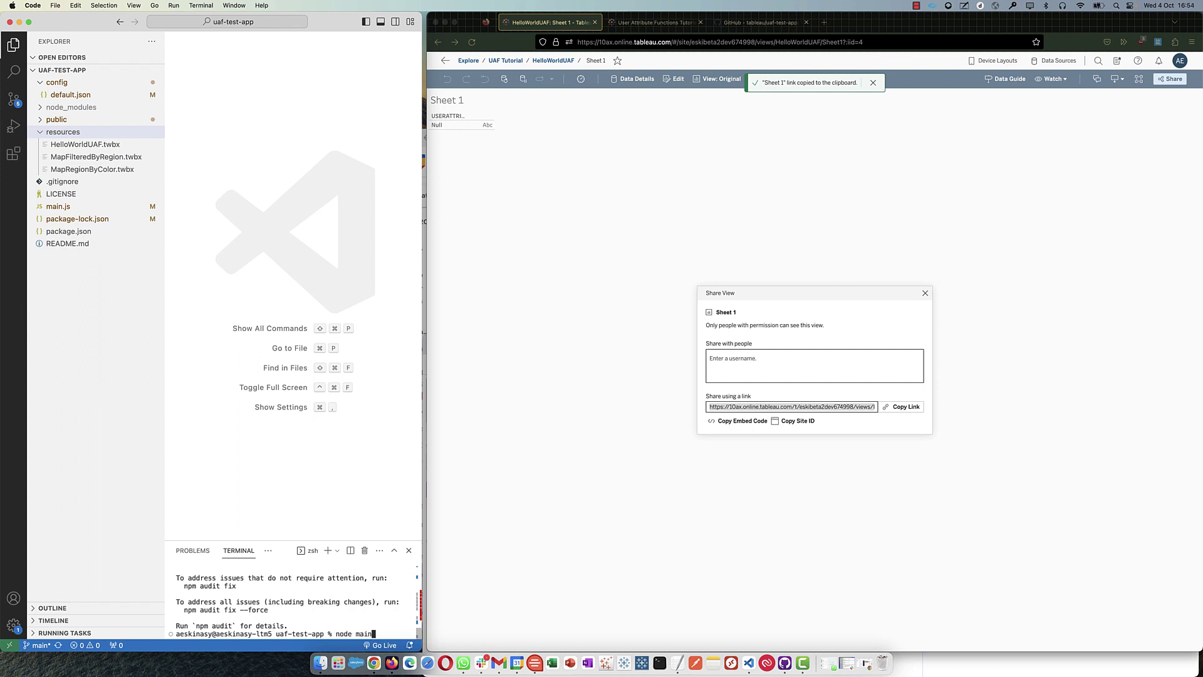
pyautogui.write('s')
pyautogui.press('Return')
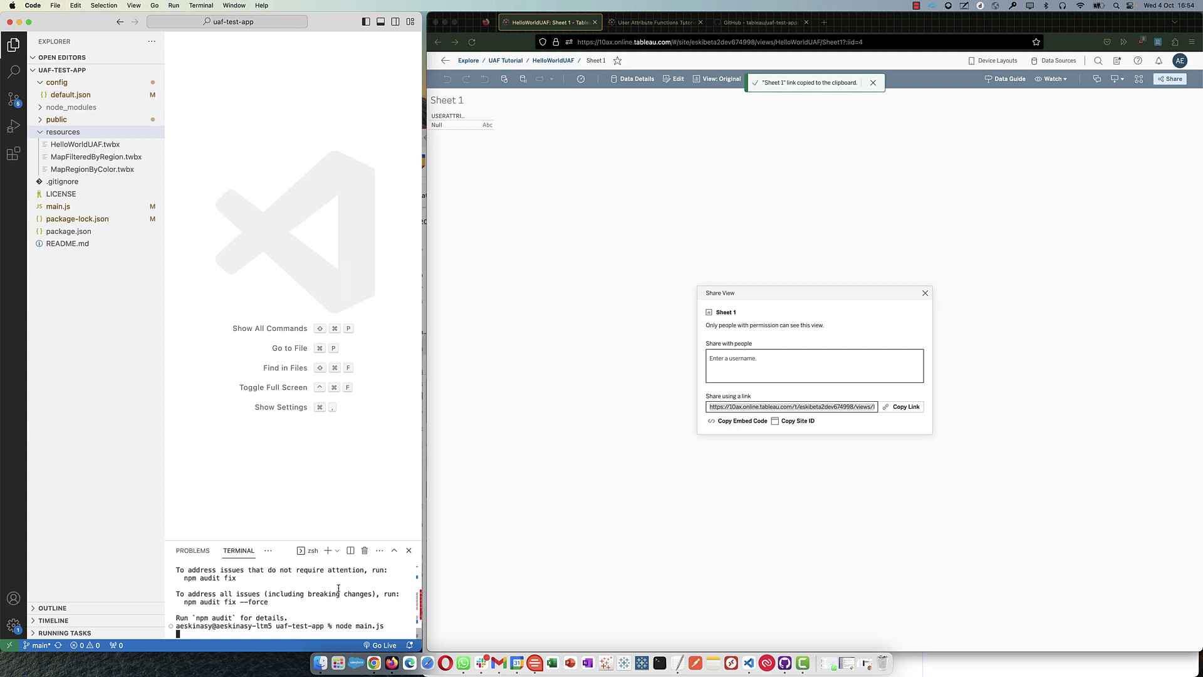
pyautogui.click(58, 206)
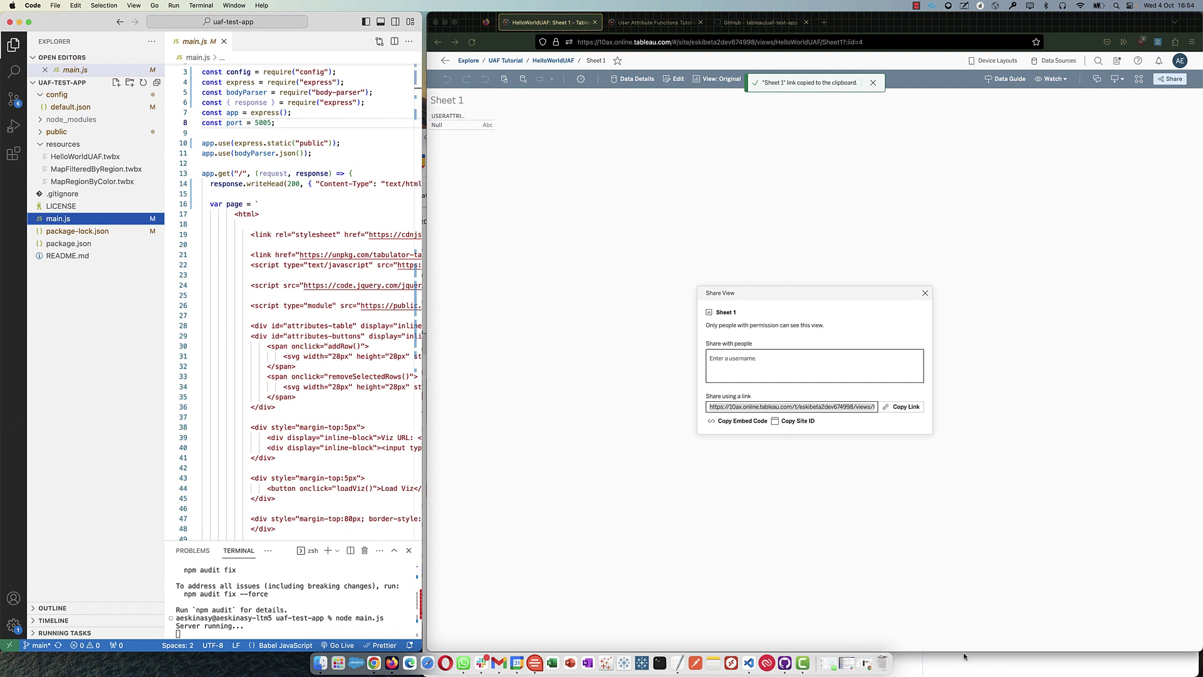
pyautogui.moveTo(960, 654); pyautogui.dragTo(905, 332)
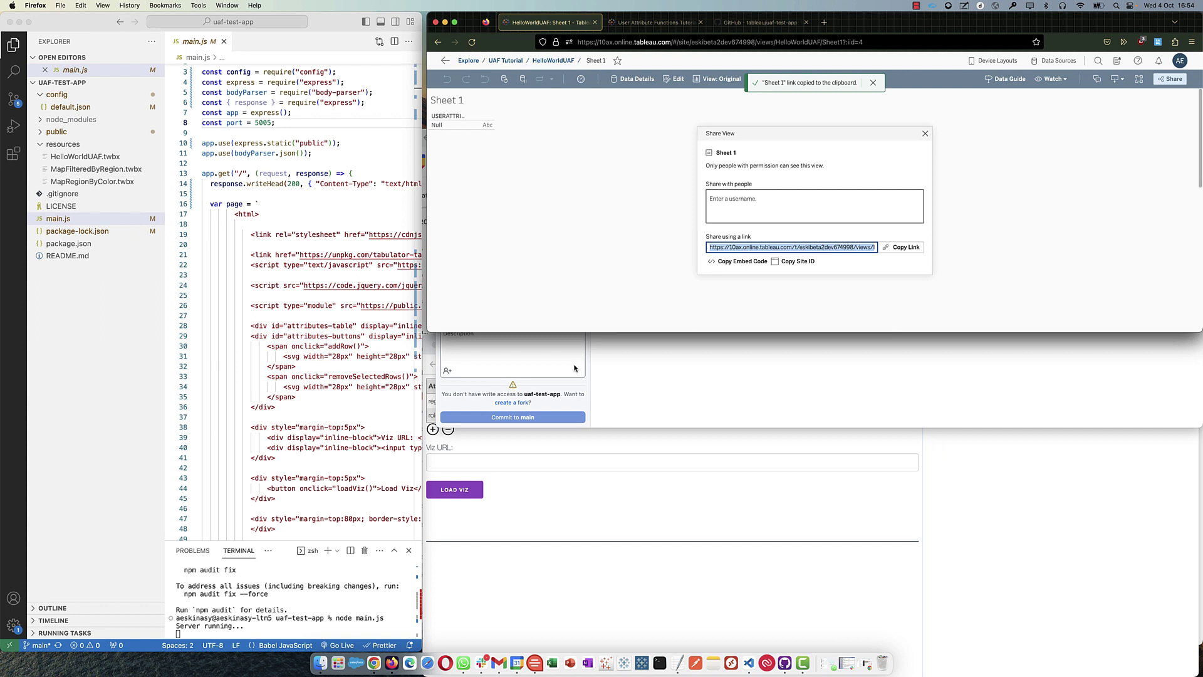
# - Paste the HelloWorldUAF Sheet 1 share link into the Viz URL field and load the viz
pyautogui.click(423, 354)
pyautogui.click(426, 356)
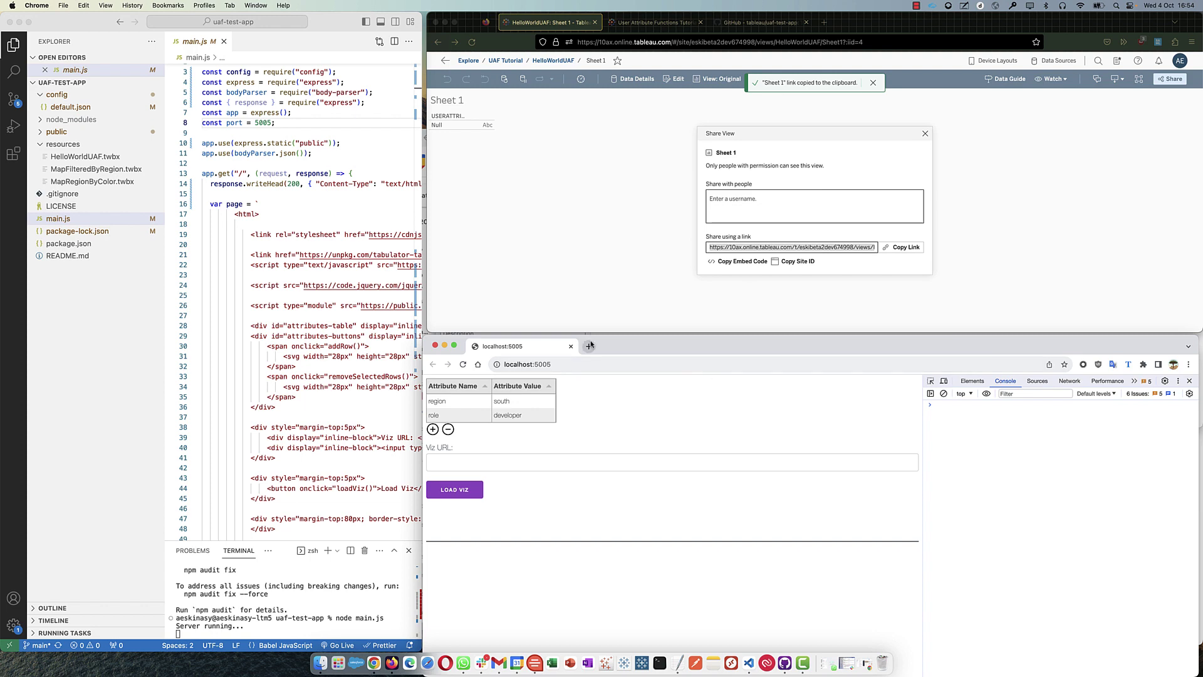
pyautogui.moveTo(622, 348); pyautogui.dragTo(622, 345)
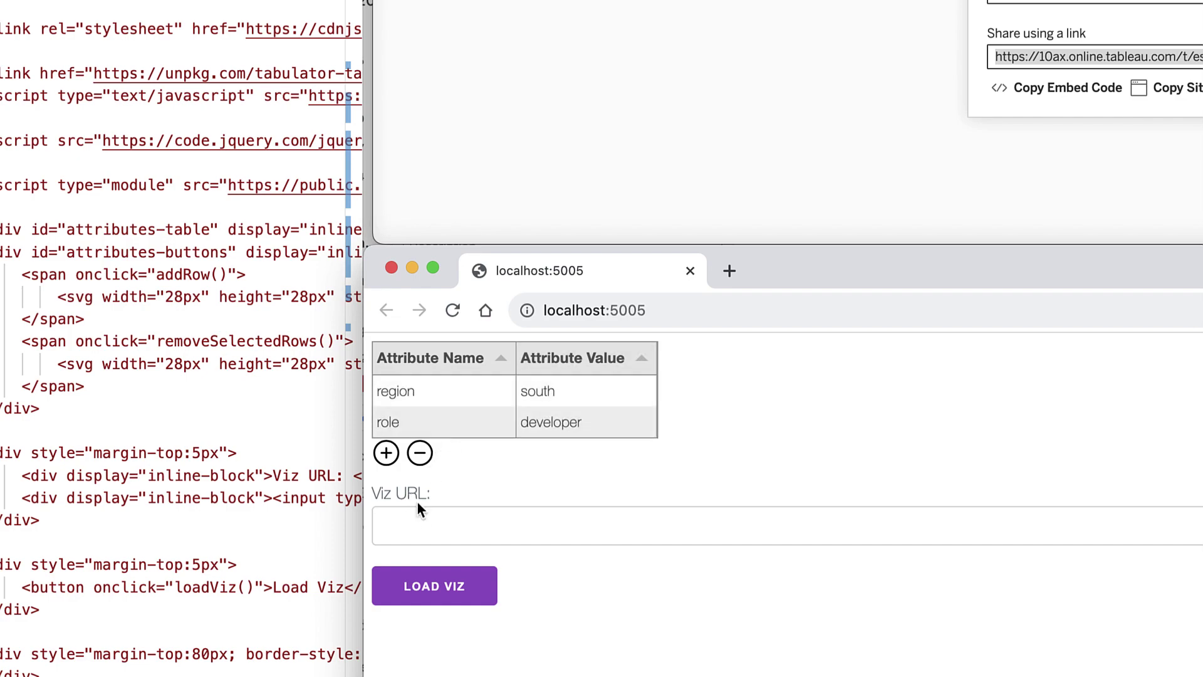
pyautogui.click(427, 520)
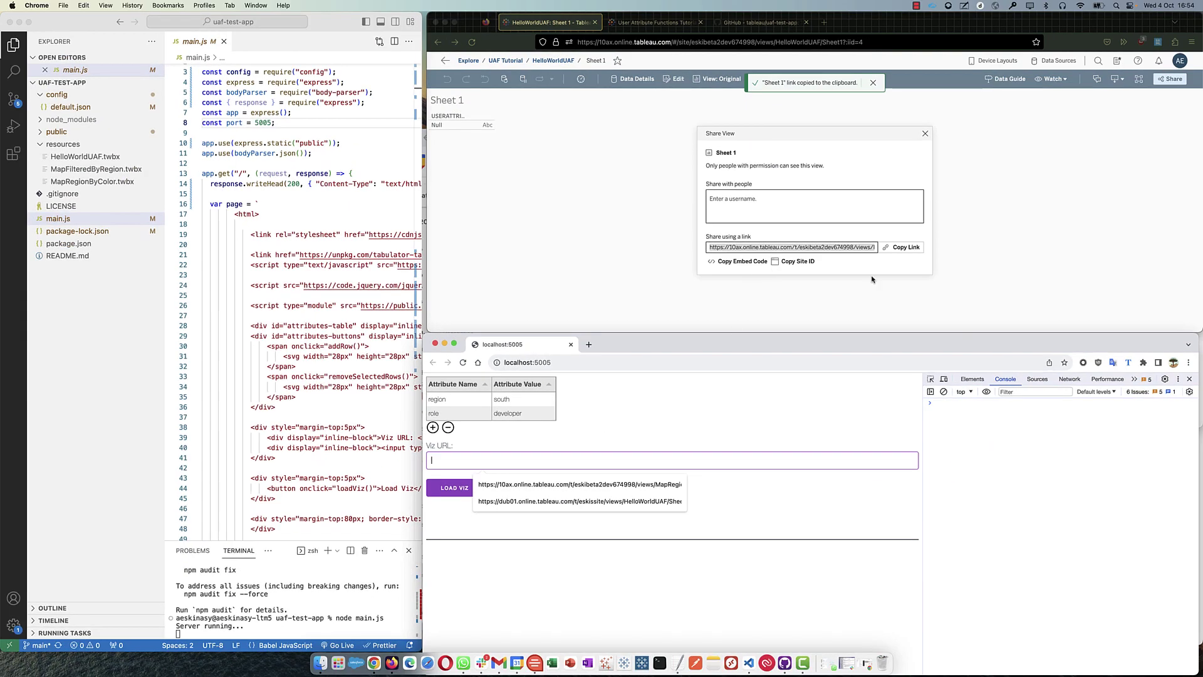
pyautogui.click(1012, 209)
pyautogui.click(464, 460)
pyautogui.rightClick(461, 461)
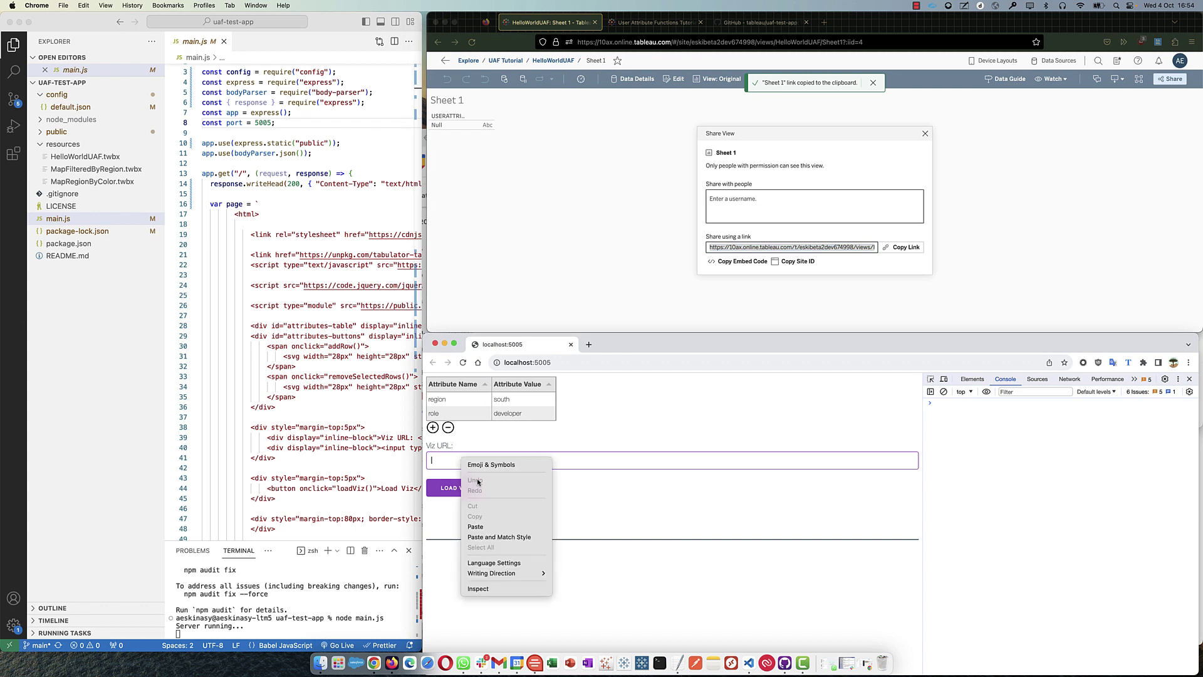
pyautogui.click(483, 526)
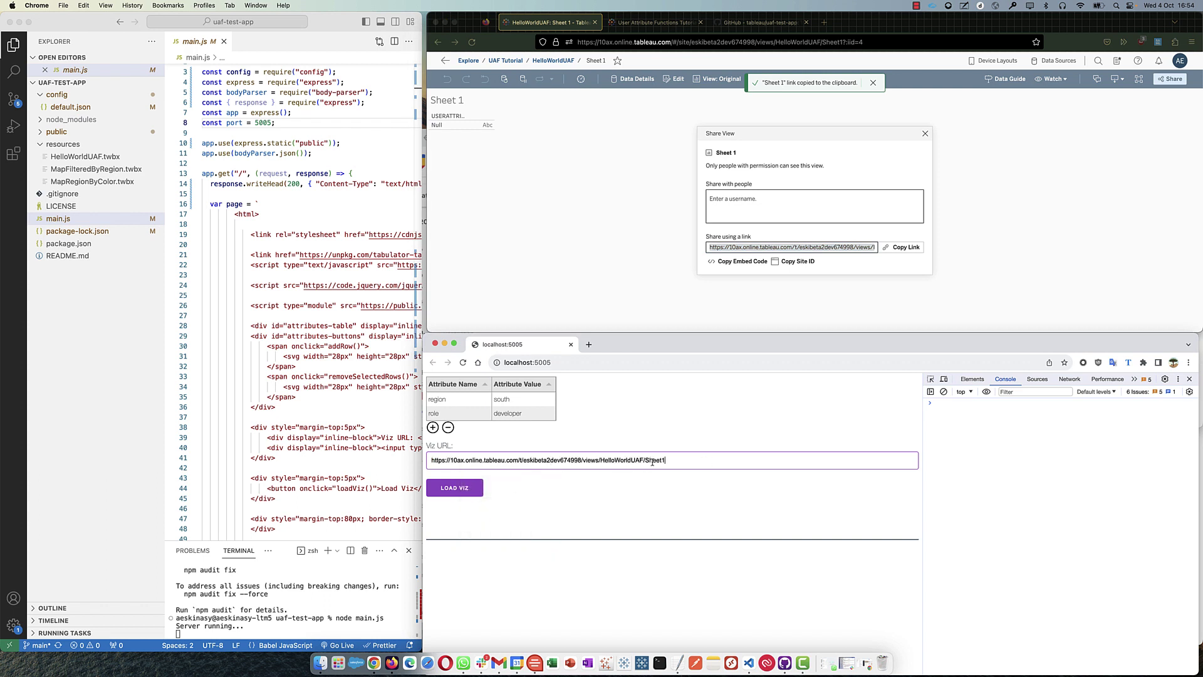
pyautogui.moveTo(676, 461); pyautogui.dragTo(448, 459)
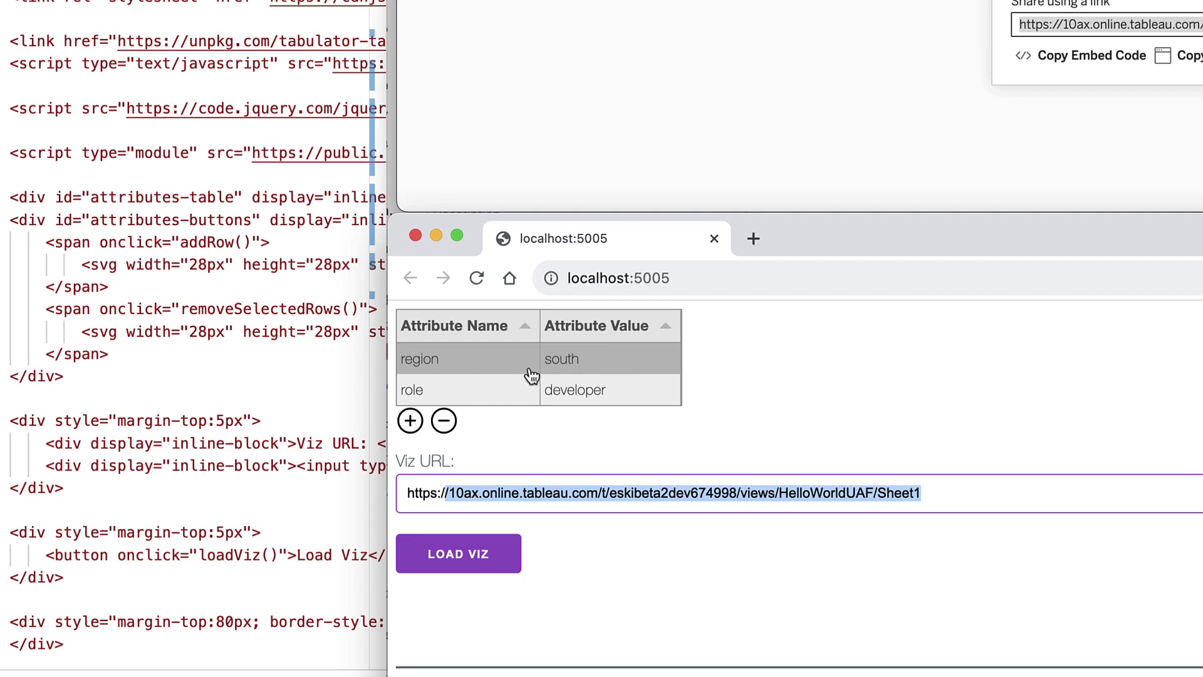
pyautogui.click(471, 555)
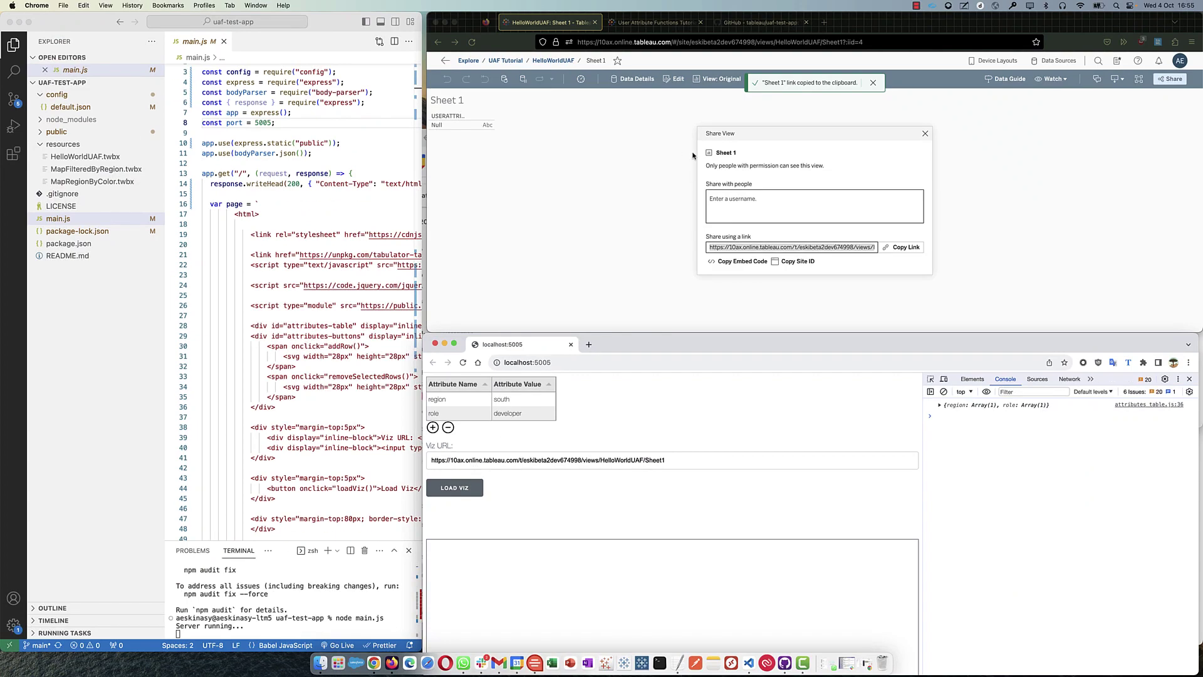
# - Close Tableau's share dialog, re-edit Sheet 1, and select attr in the Rows calculation
pyautogui.click(486, 121)
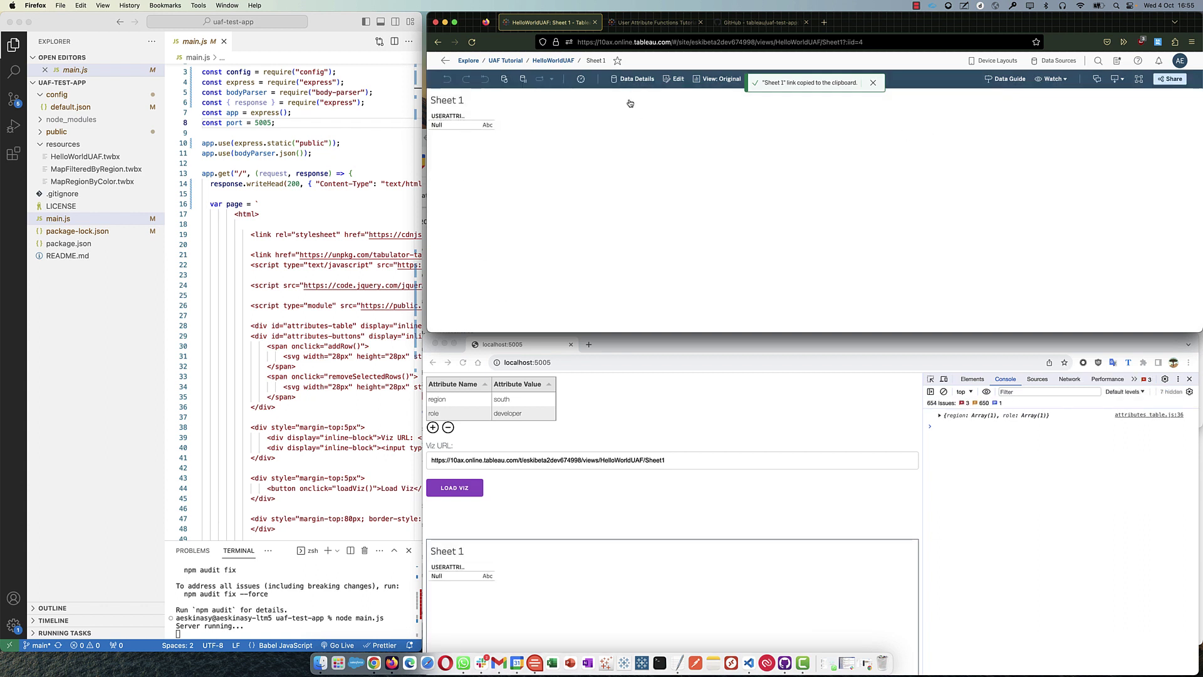
pyautogui.click(677, 82)
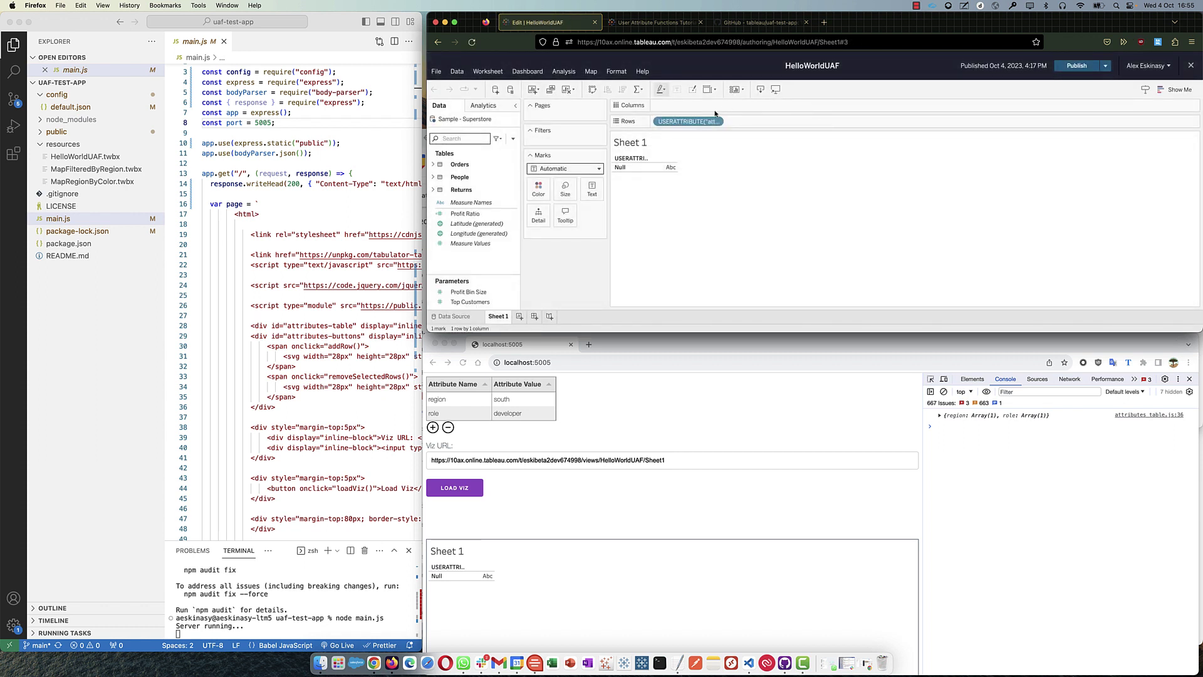
pyautogui.doubleClick(705, 120)
pyautogui.doubleClick(719, 124)
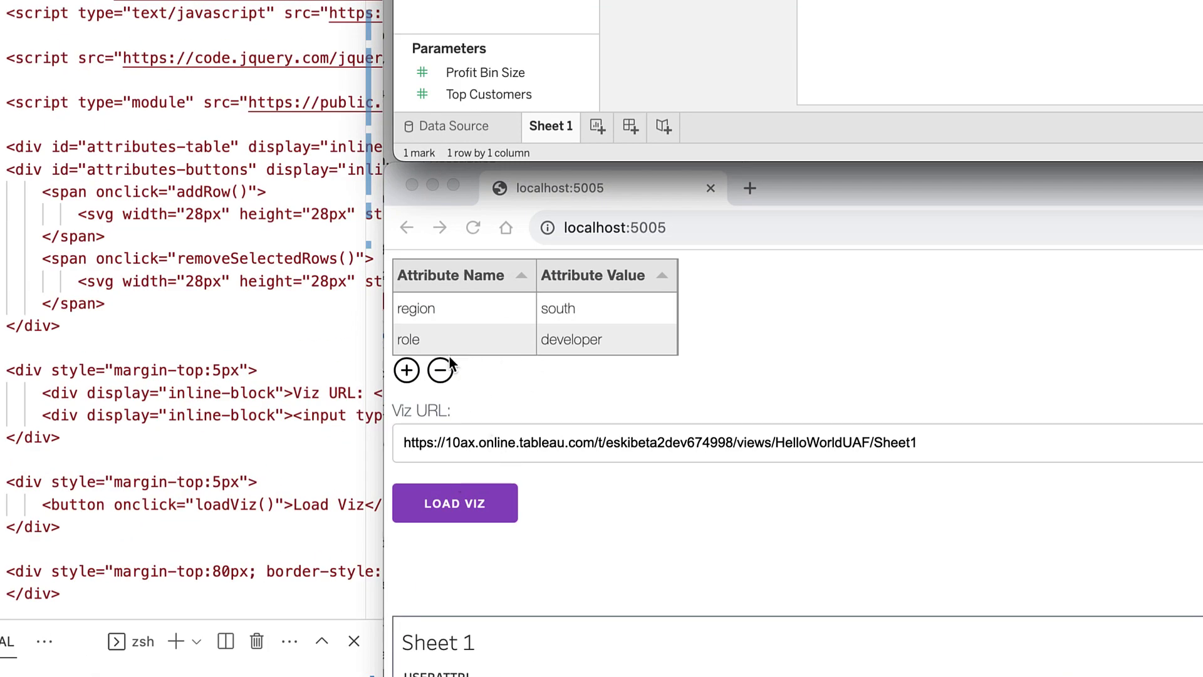
# - Add a new attribute row named attr with the value HELLO!
pyautogui.click(446, 366)
pyautogui.click(406, 369)
pyautogui.click(439, 371)
pyautogui.write('attr')
pyautogui.click(550, 359)
pyautogui.click(576, 372)
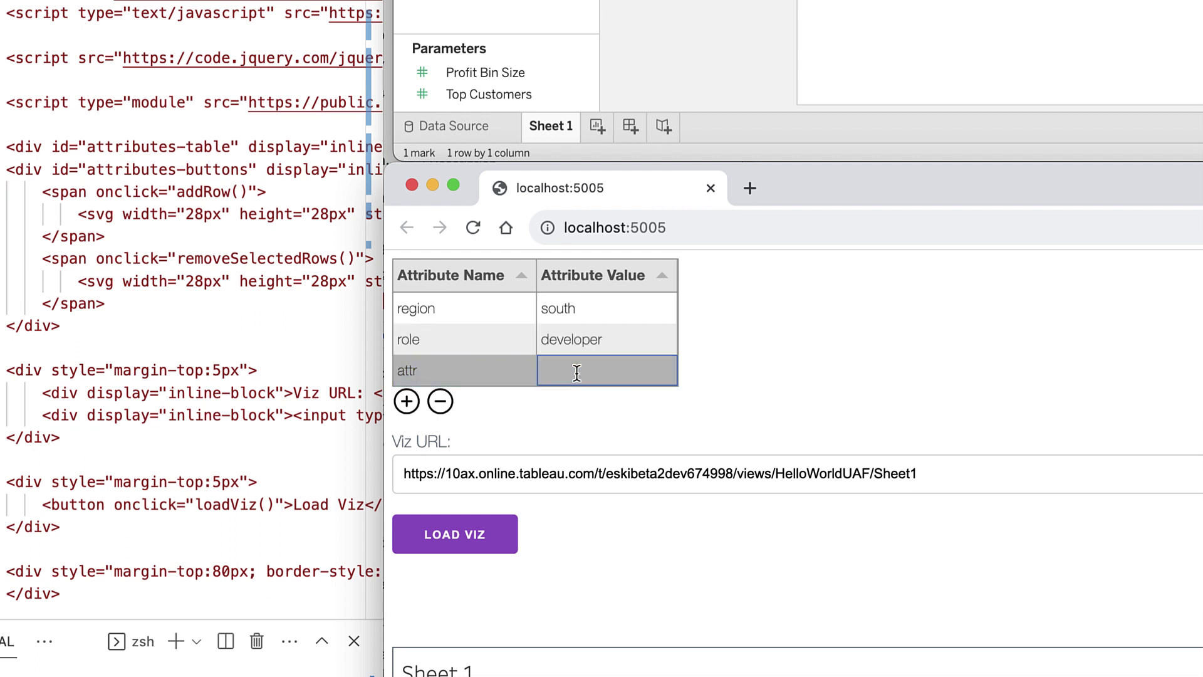
pyautogui.write('HELLO!')
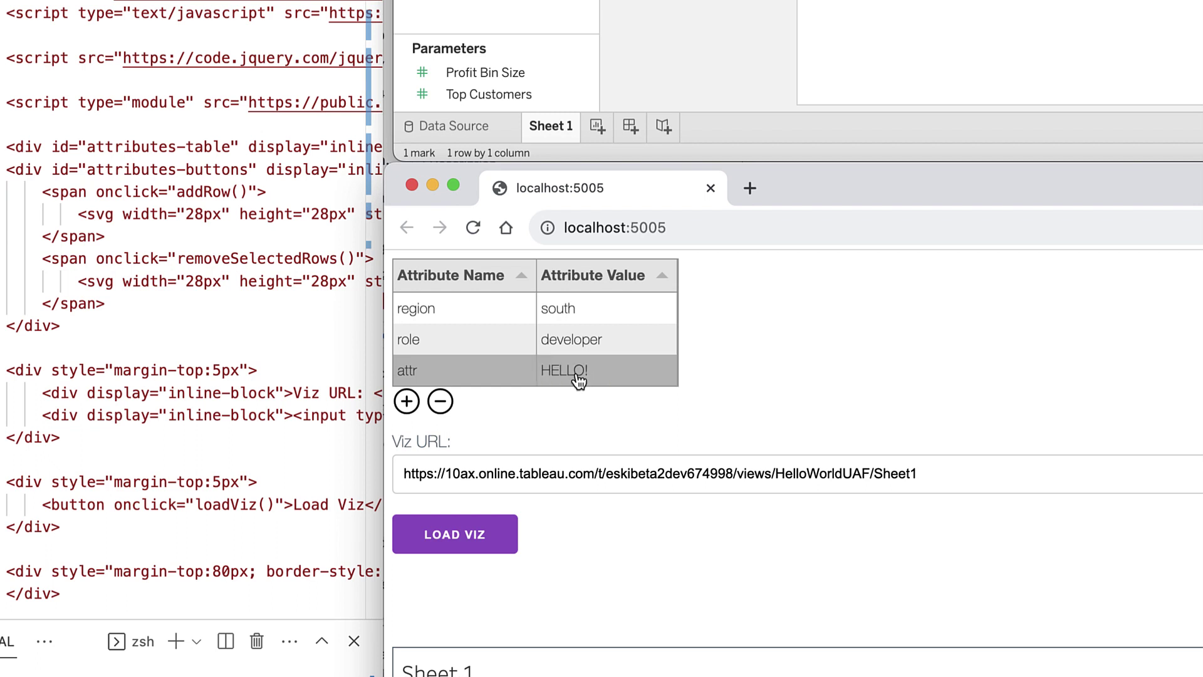
pyautogui.press('Return')
# - Reload the embedded viz to show HELLO! and select the attr row
pyautogui.click(473, 537)
pyautogui.scroll(-3, 645, 422)
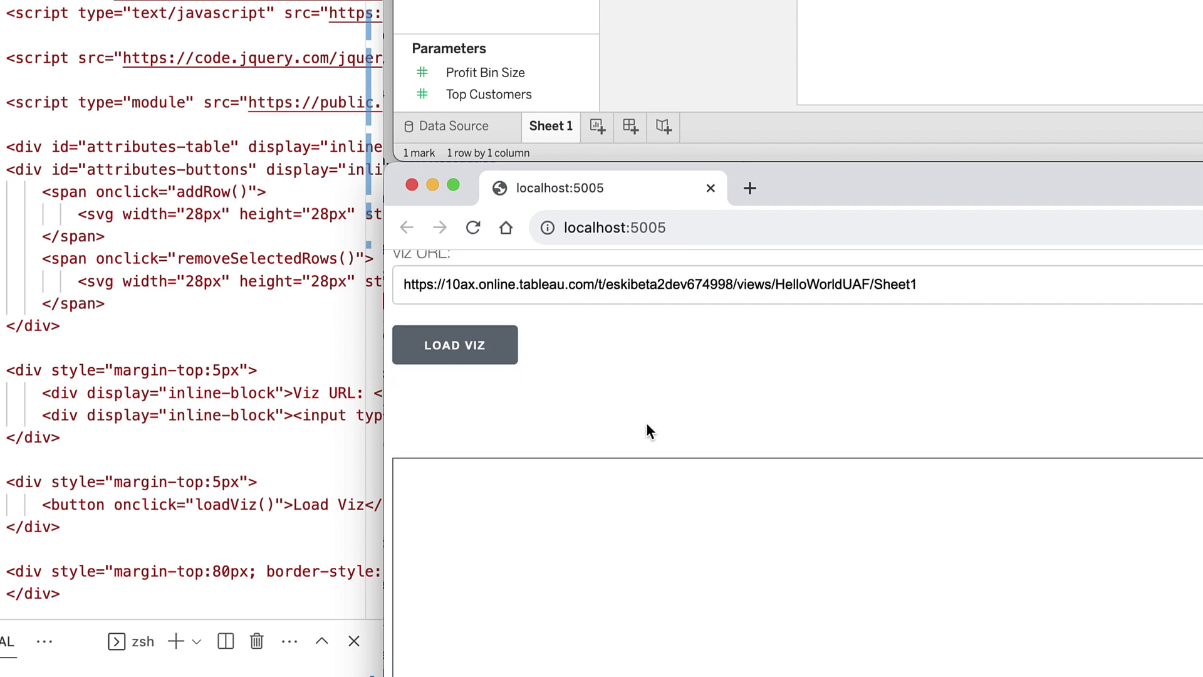
pyautogui.scroll(1, 558, 311)
pyautogui.scroll(2, 553, 316)
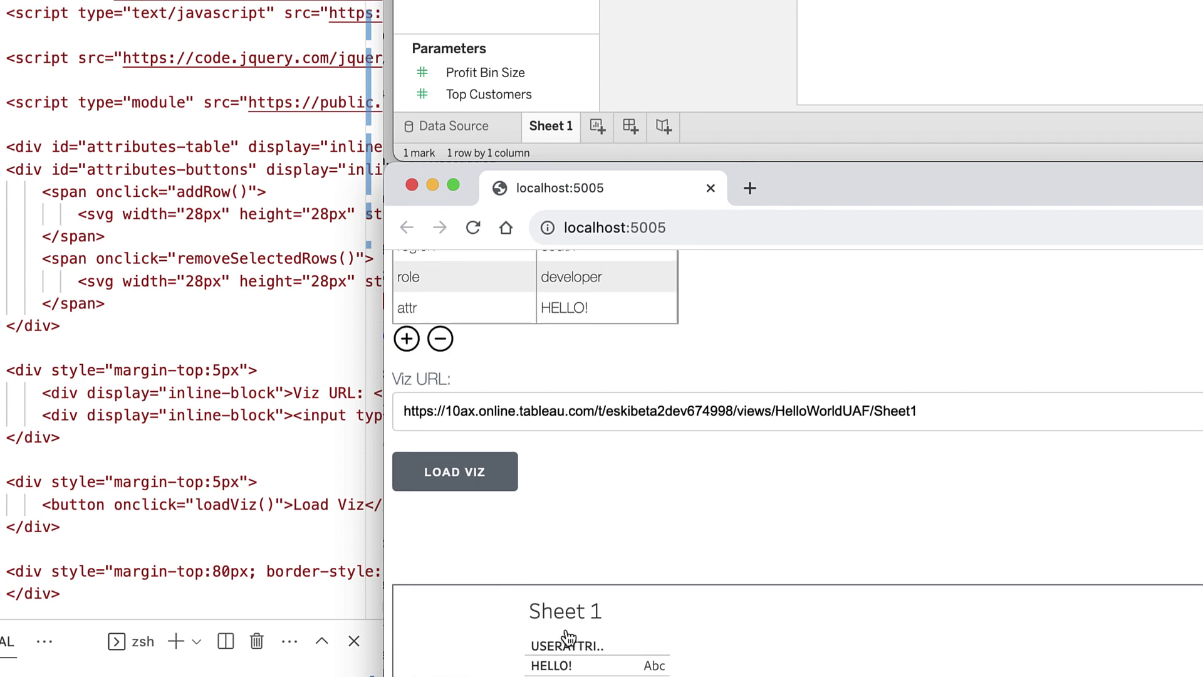
pyautogui.click(551, 314)
pyautogui.click(556, 315)
pyautogui.click(589, 315)
pyautogui.click(551, 308)
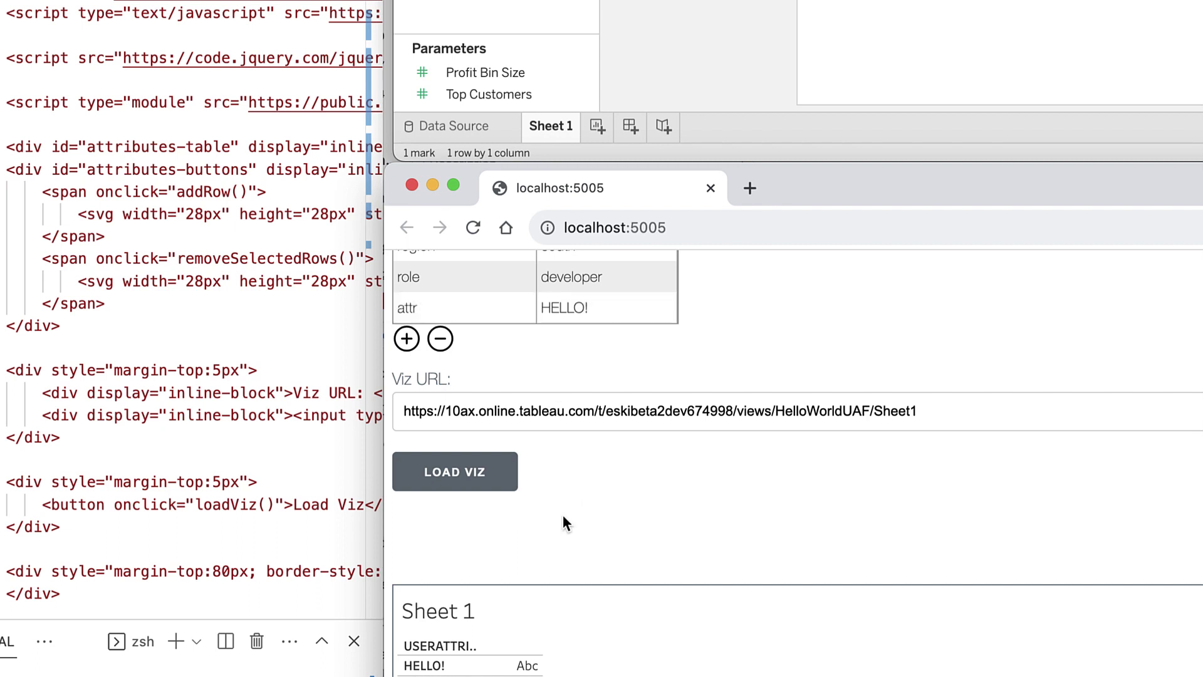
pyautogui.click(587, 313)
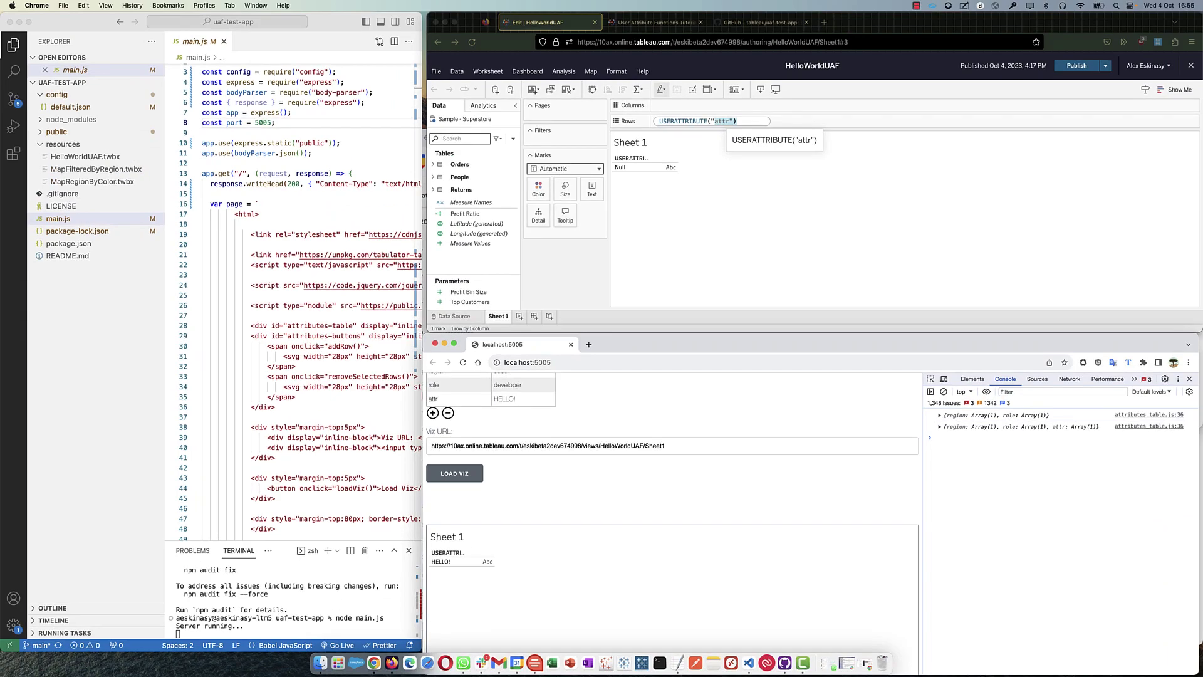
# - Open the tutorial's Step 4 on multiple values and read the USERATTRIBUTEINCLUDES formula
pyautogui.click(636, 24)
pyautogui.scroll(-5, 643, 232)
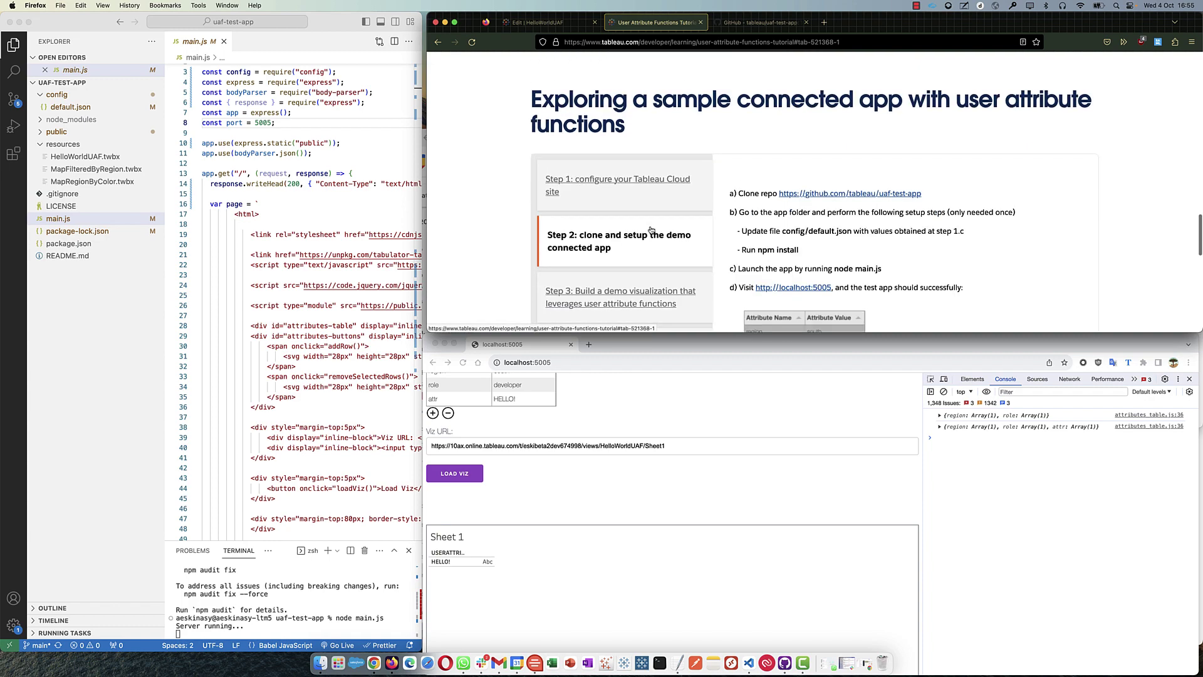
pyautogui.click(623, 254)
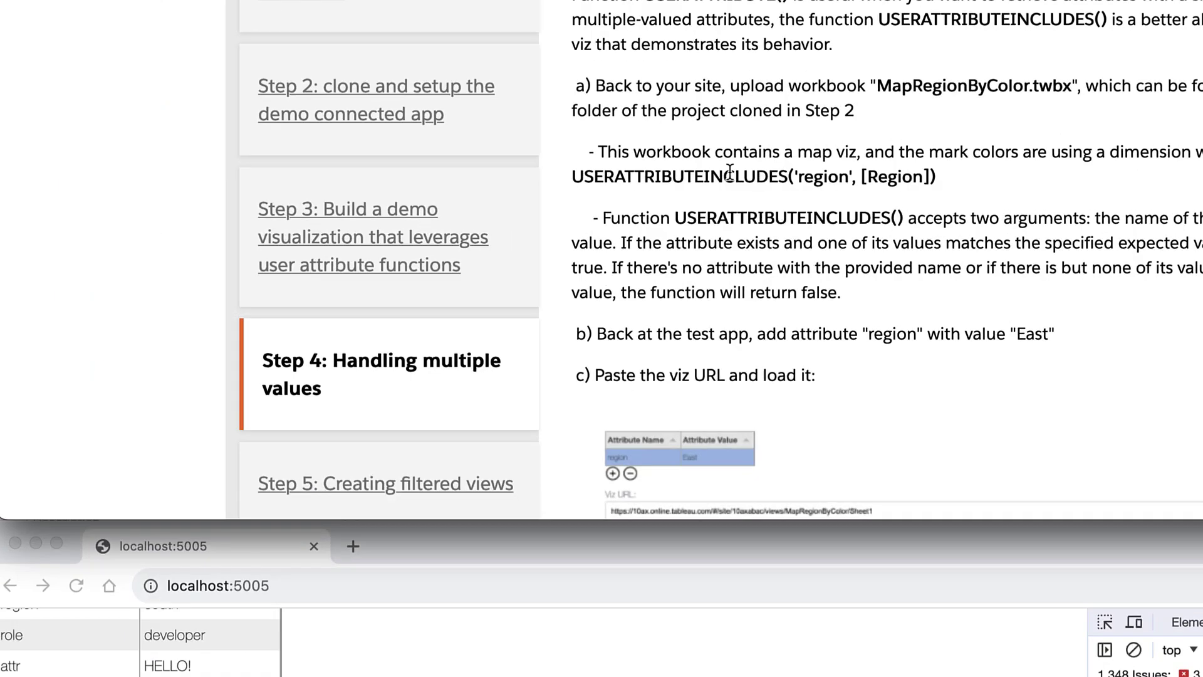
pyautogui.moveTo(688, 176); pyautogui.dragTo(787, 176)
pyautogui.scroll(-10, 830, 260)
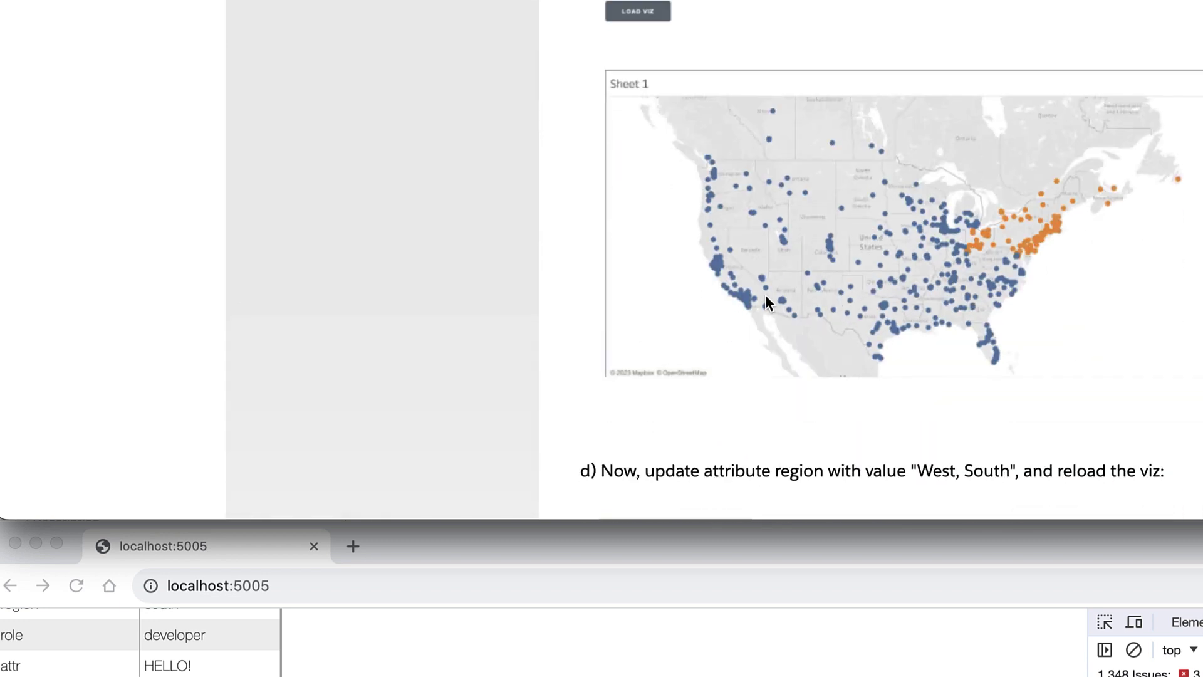
pyautogui.scroll(1, 768, 303)
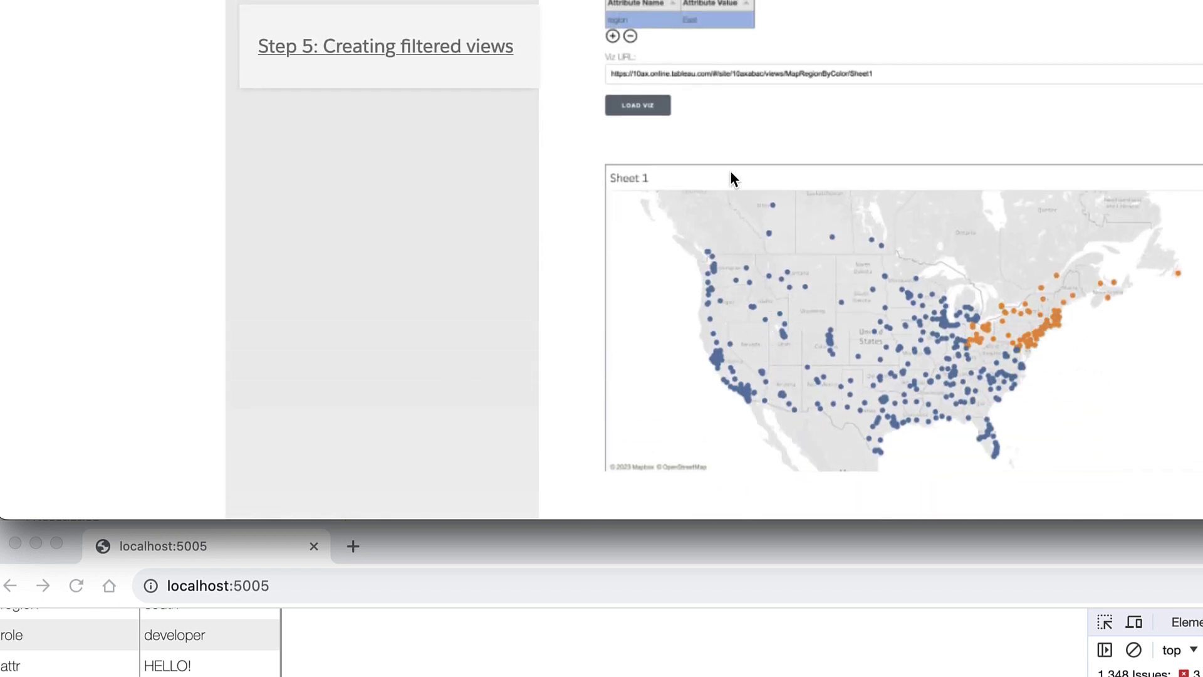
pyautogui.scroll(1, 689, 156)
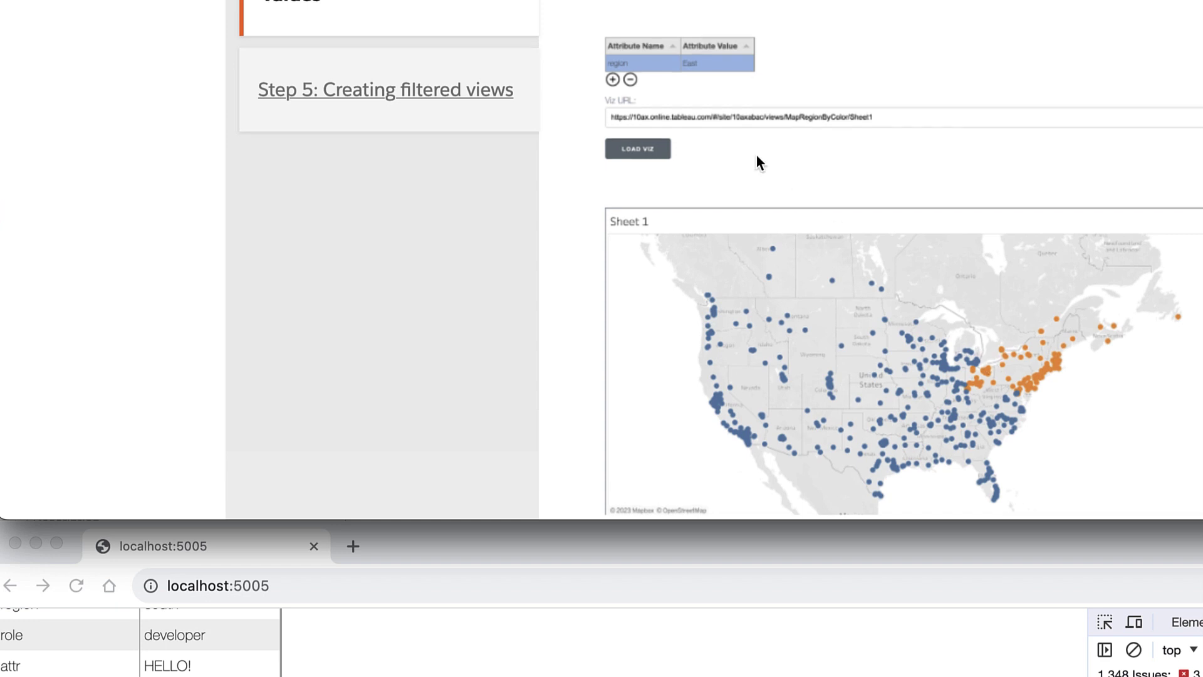
# - Study the formula's [Region] argument, then return Tableau to the published Sheet 1 view
pyautogui.scroll(3, 739, 175)
pyautogui.scroll(2, 742, 179)
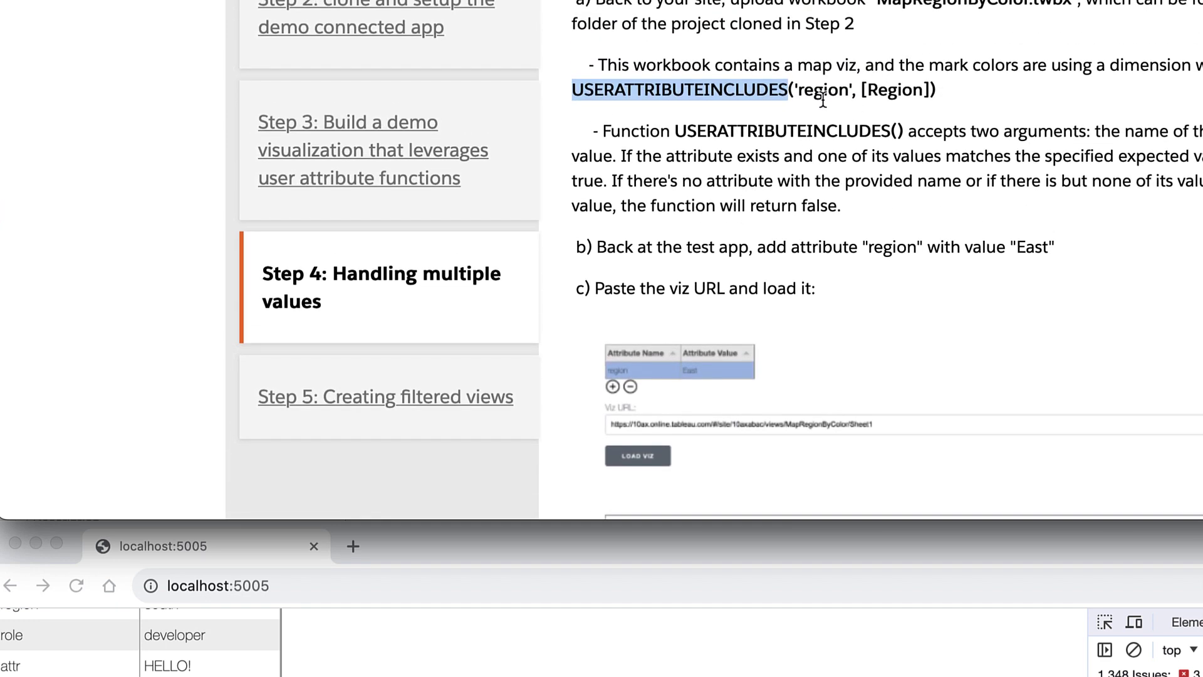
pyautogui.moveTo(854, 92); pyautogui.dragTo(802, 91)
pyautogui.click(835, 91)
pyautogui.click(855, 93)
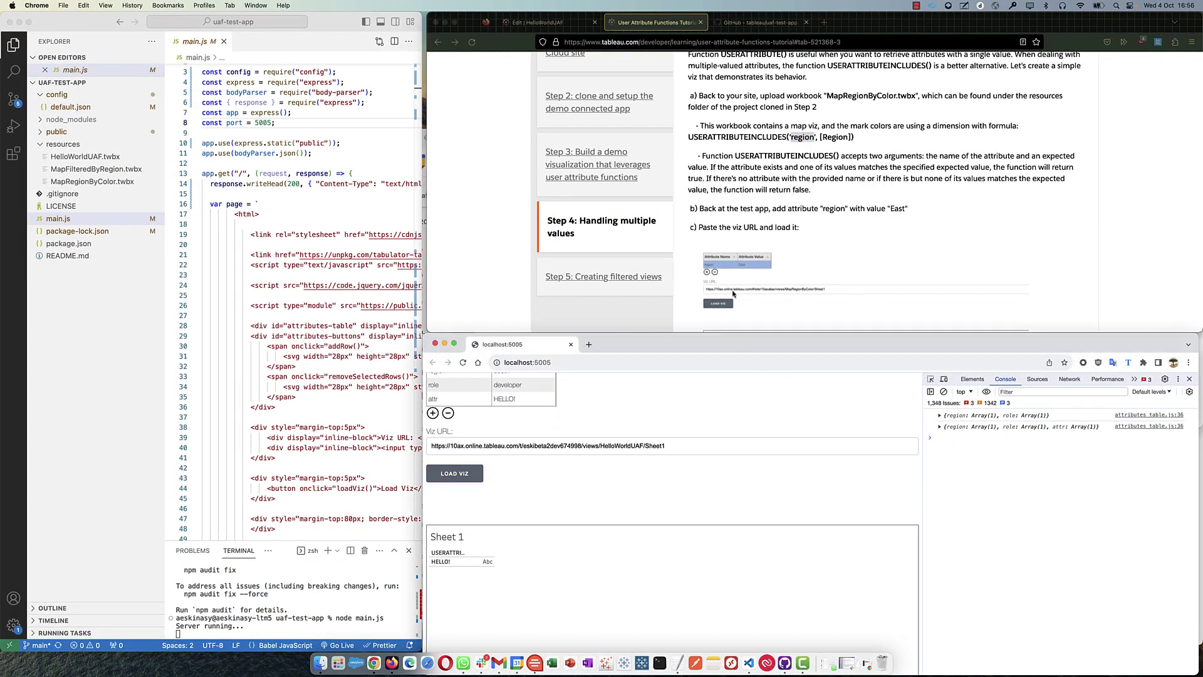
pyautogui.click(523, 23)
pyautogui.click(438, 43)
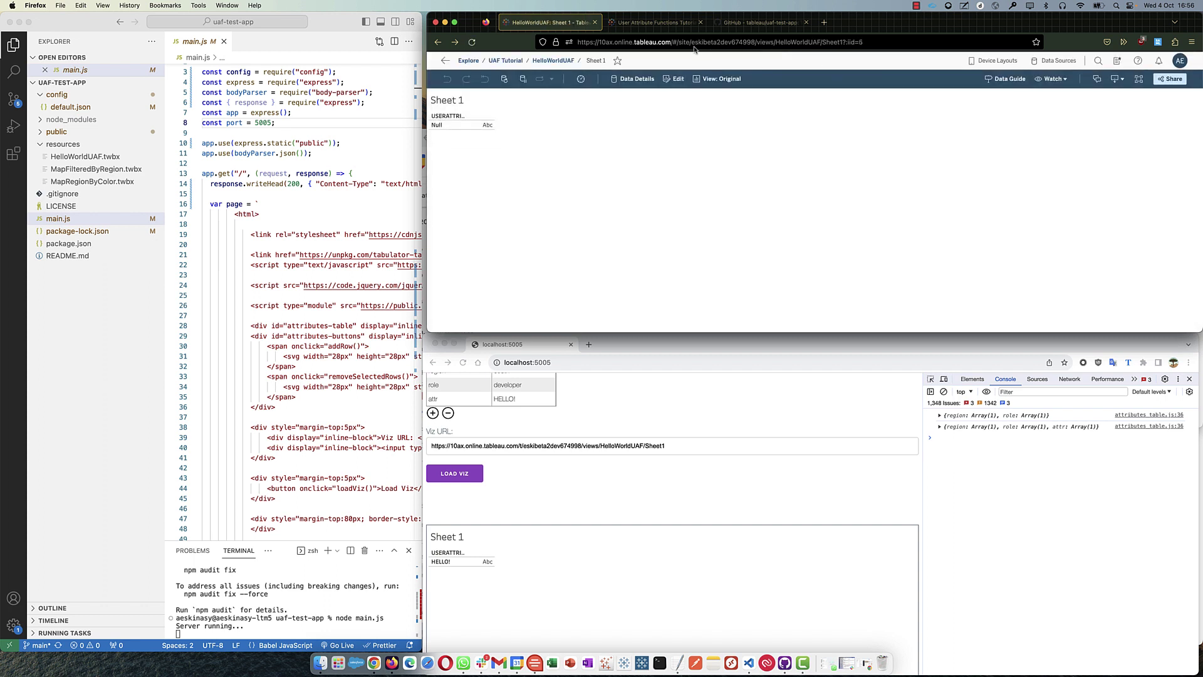
# - Navigate through Explore and UAF Tutorial to the MapRegionByColor workbook's Sheet 1 view
pyautogui.click(468, 61)
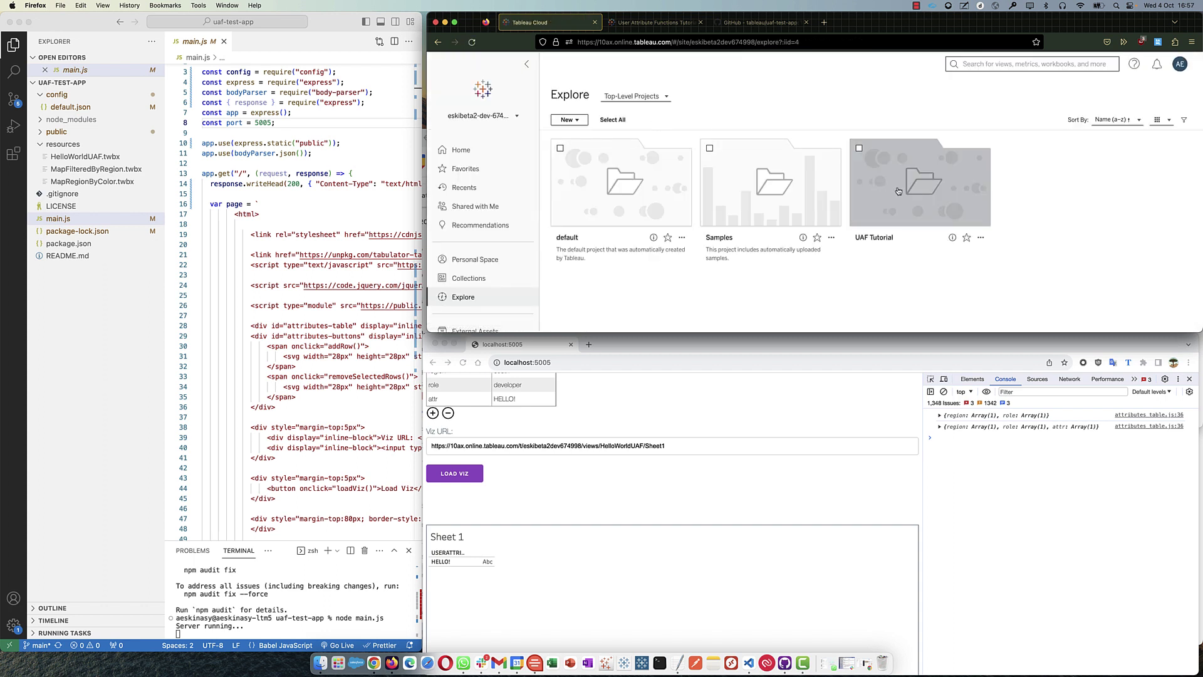
pyautogui.click(898, 191)
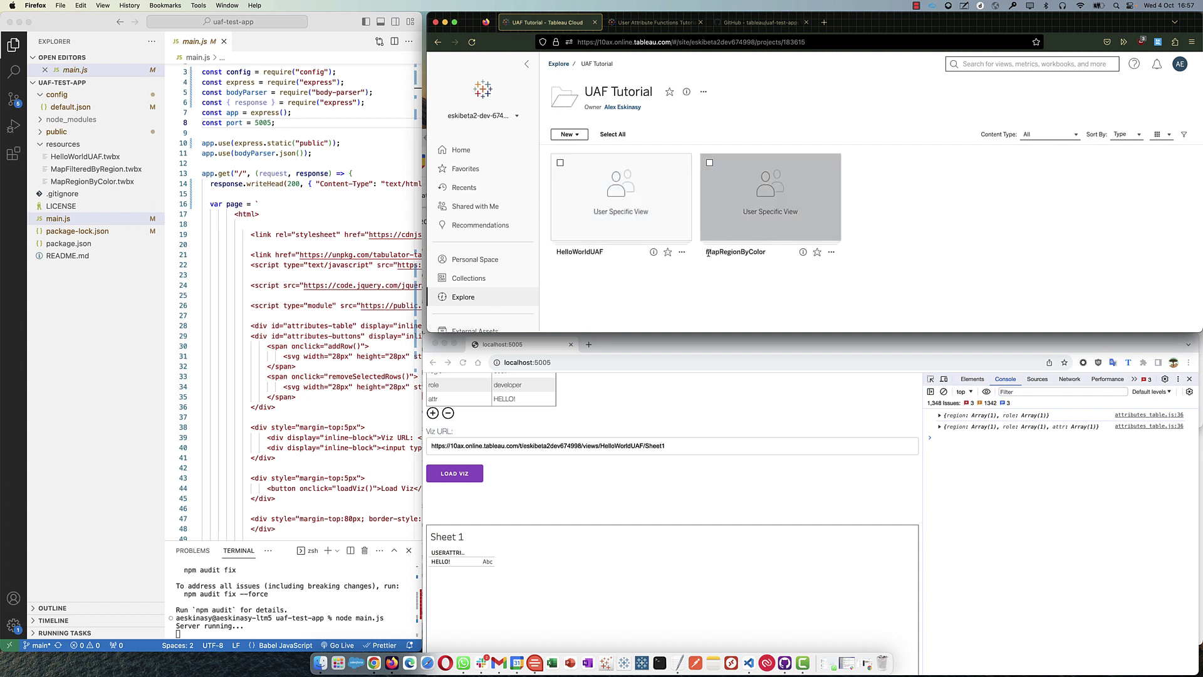
pyautogui.moveTo(707, 252); pyautogui.dragTo(763, 252)
pyautogui.click(702, 211)
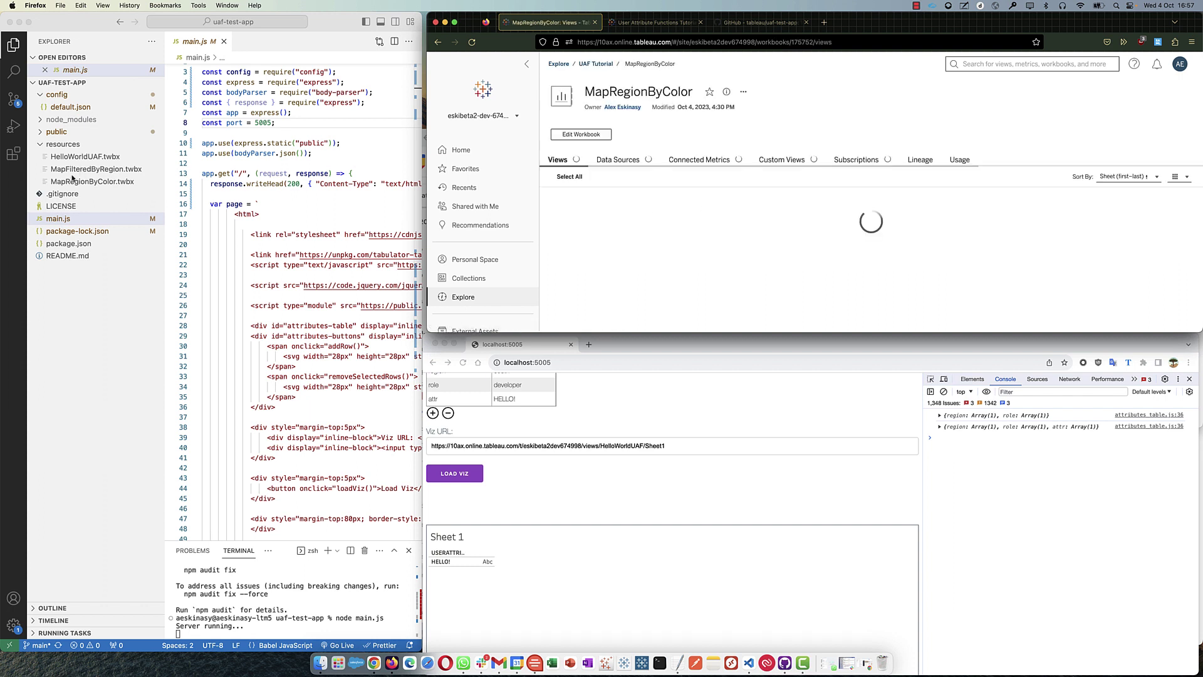
pyautogui.click(93, 181)
pyautogui.click(623, 231)
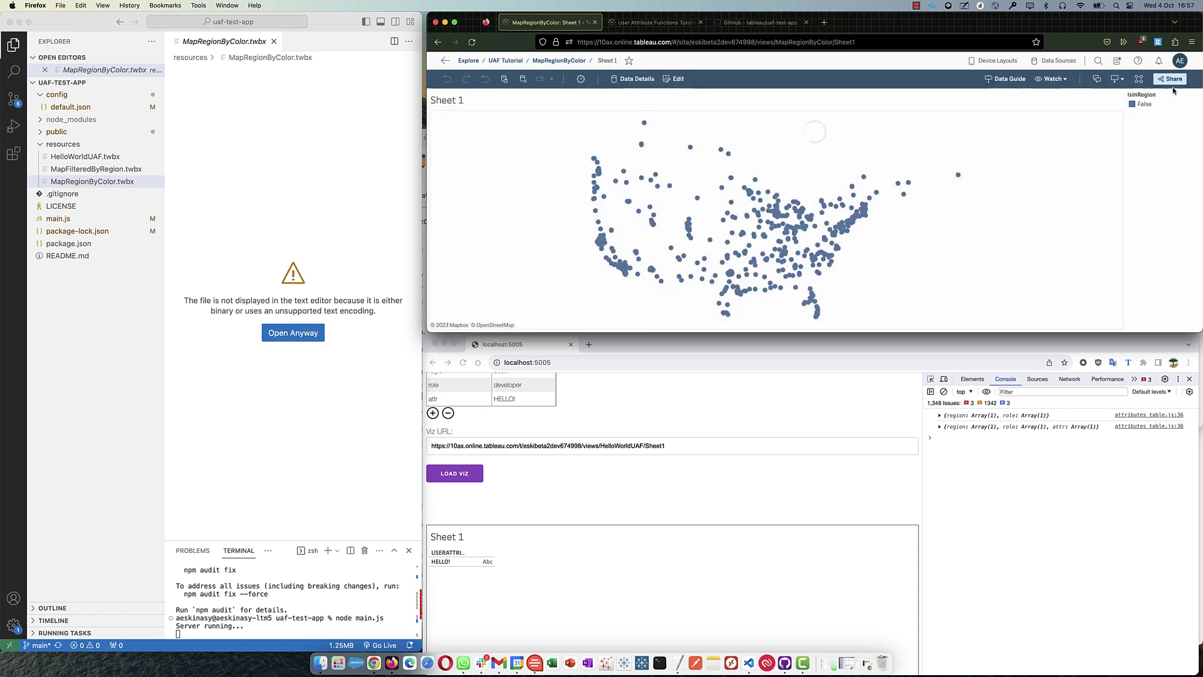
# - Copy the MapRegionByColor Sheet 1 link and paste it as the test app's Viz URL
pyautogui.click(1169, 79)
pyautogui.click(902, 248)
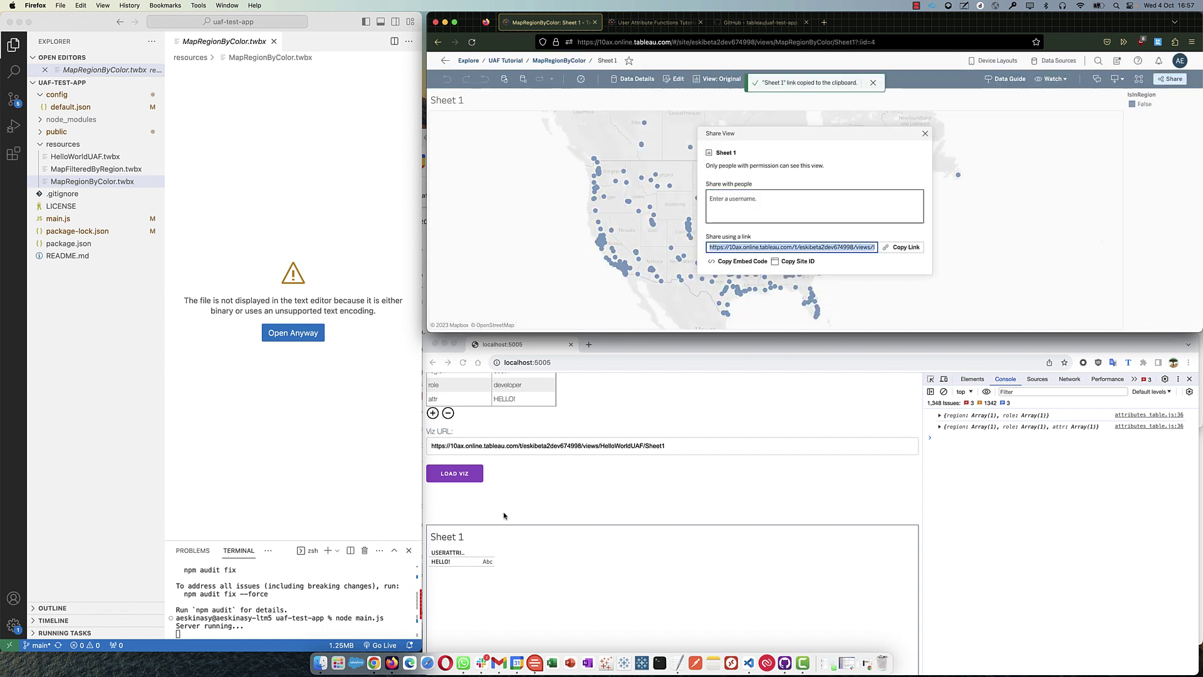
pyautogui.click(527, 446)
pyautogui.tripleClick(527, 445)
pyautogui.press('super+v')
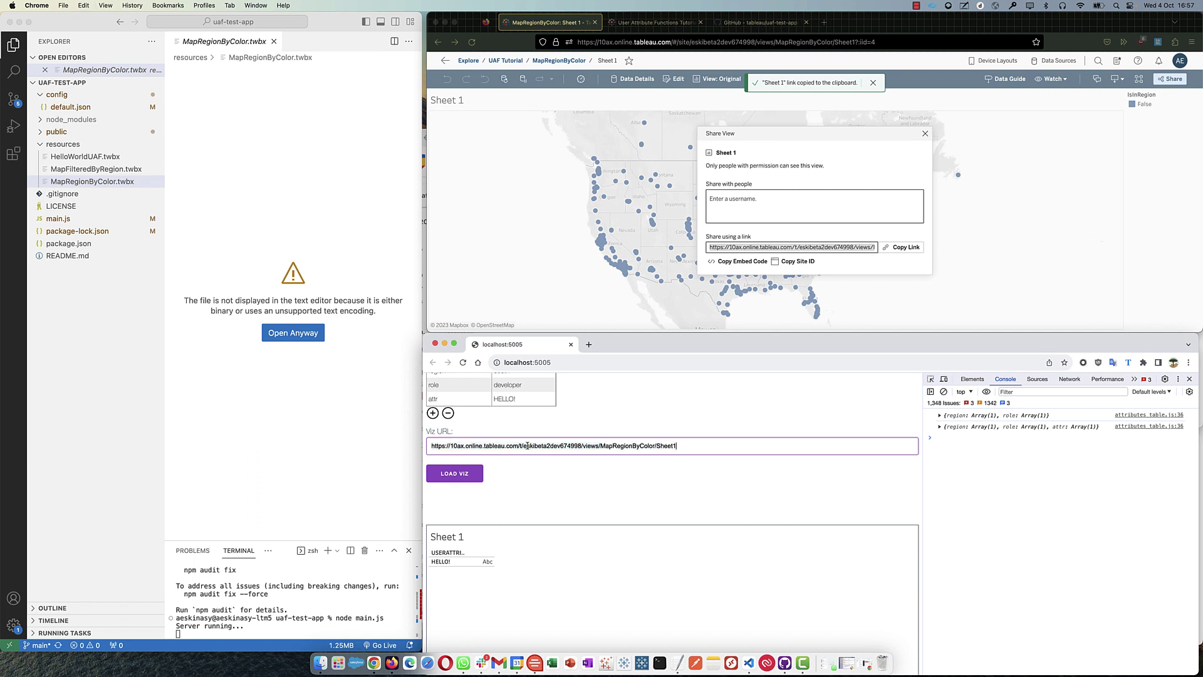
# - Close the sharing panel and open MapRegionByColor Sheet 1 in the web editor
pyautogui.click(717, 321)
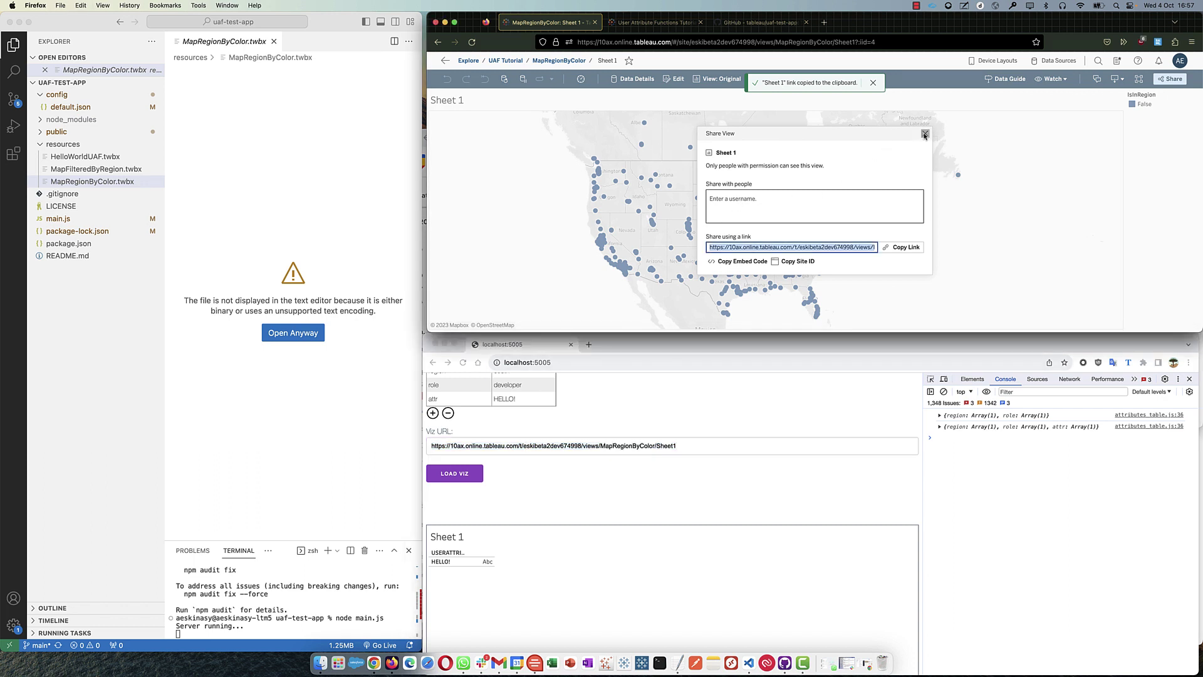
pyautogui.click(925, 134)
pyautogui.click(872, 82)
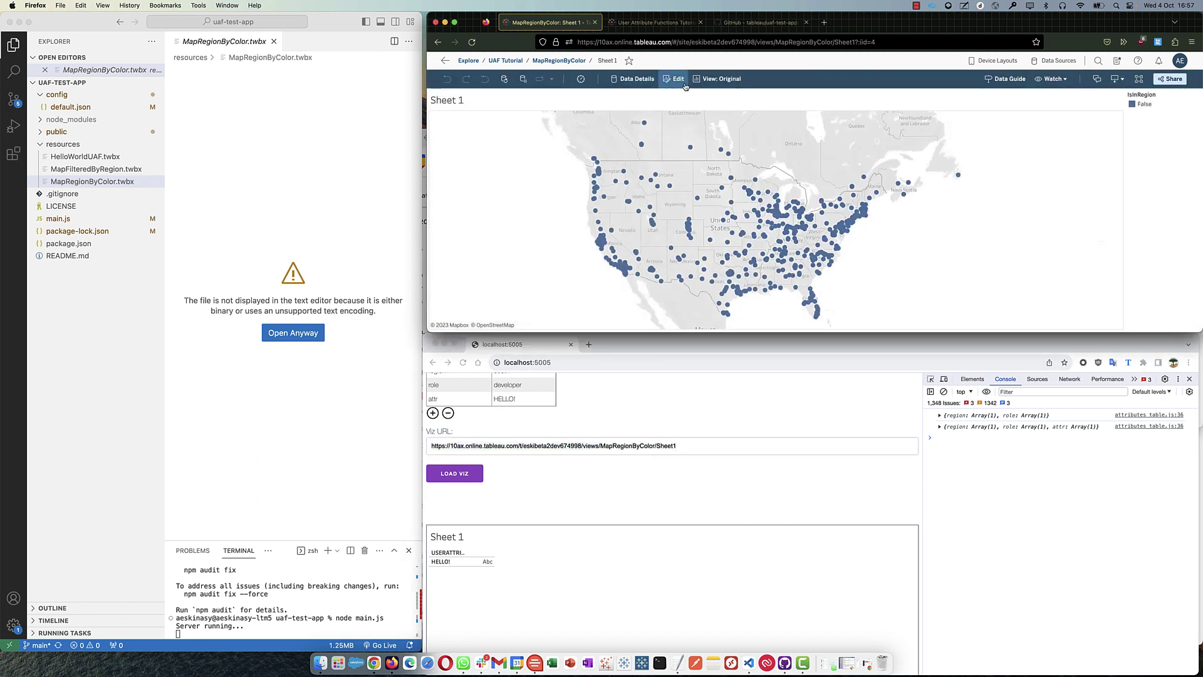
pyautogui.click(675, 79)
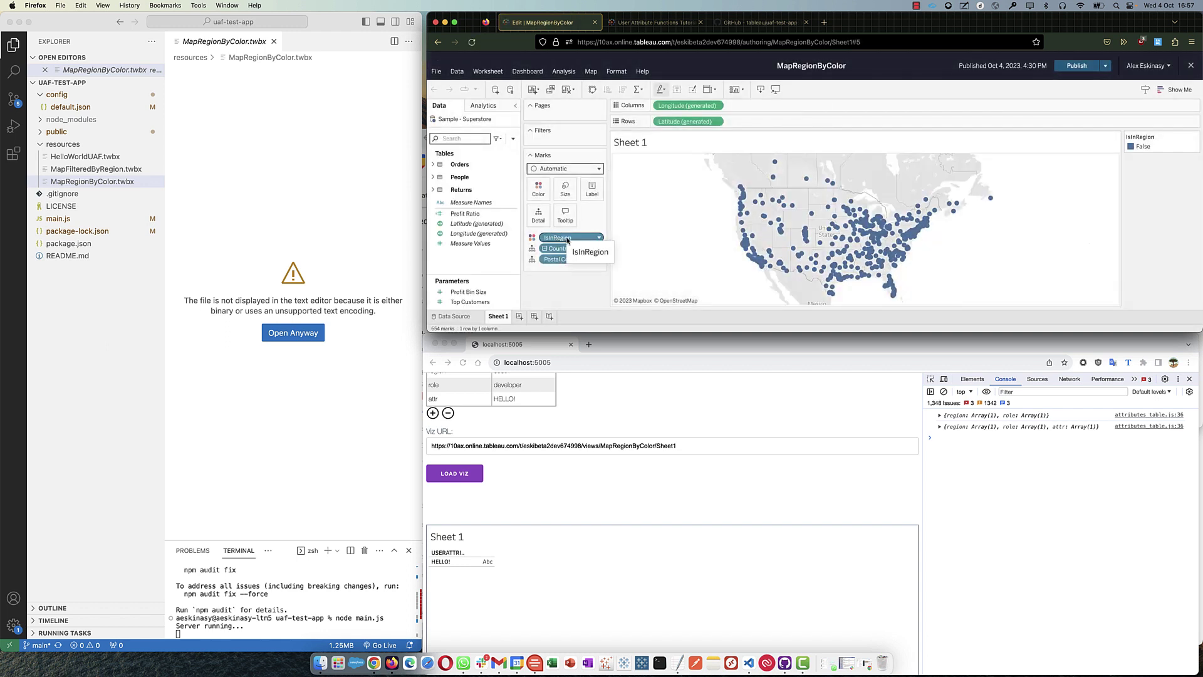
# - Search for the IsInRegion field and inspect its calculation's region argument
pyautogui.click(461, 139)
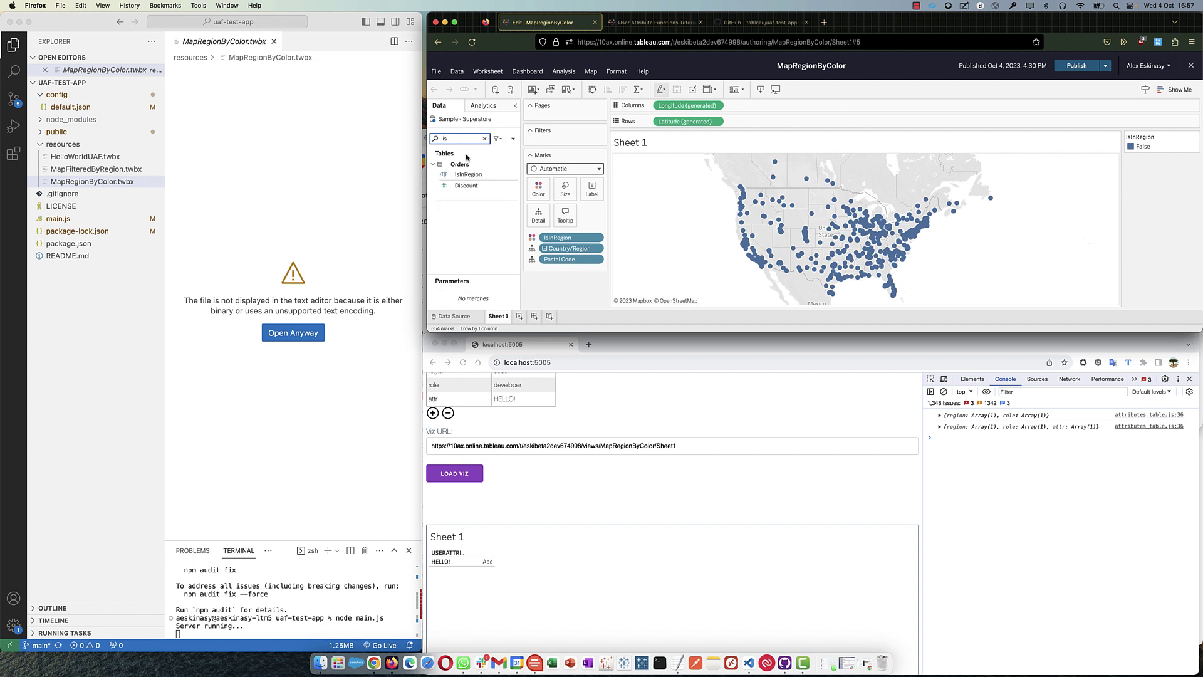
pyautogui.rightClick(469, 174)
pyautogui.click(476, 199)
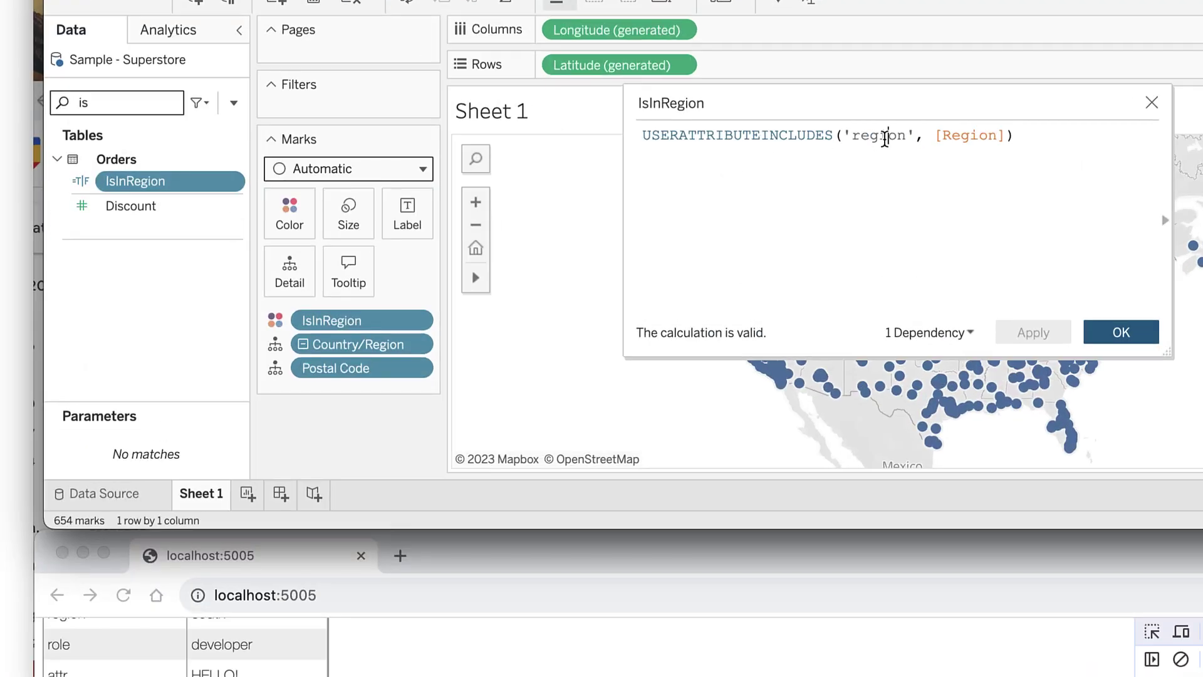
pyautogui.doubleClick(808, 154)
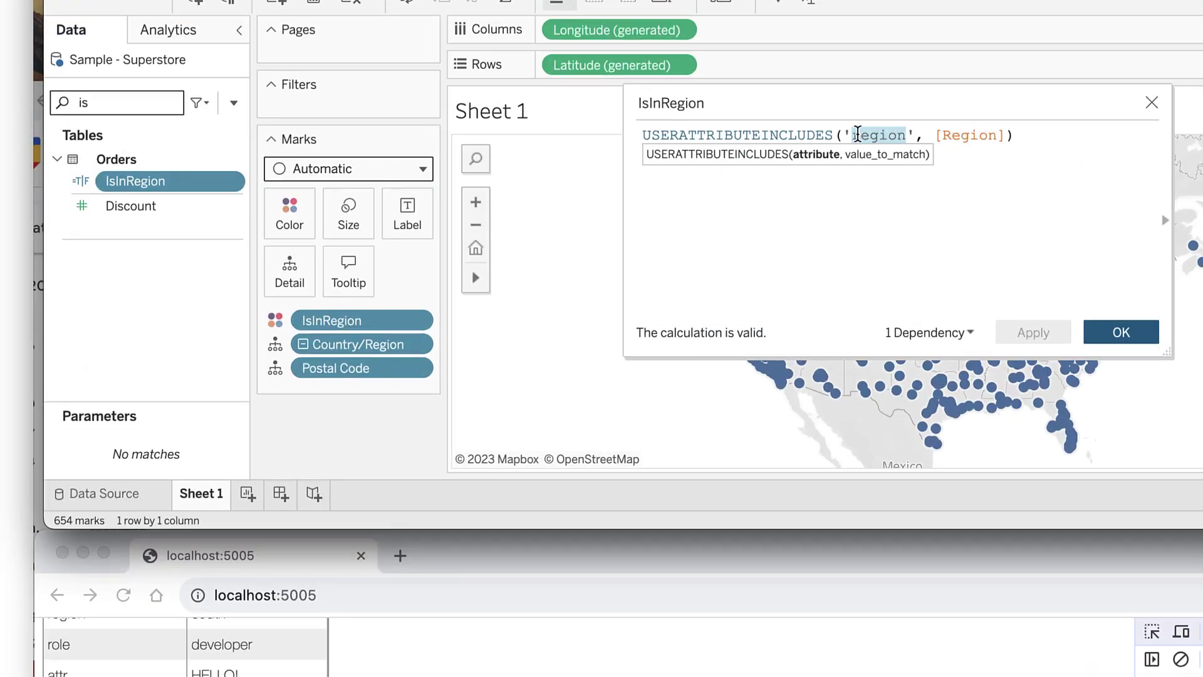
pyautogui.click(965, 137)
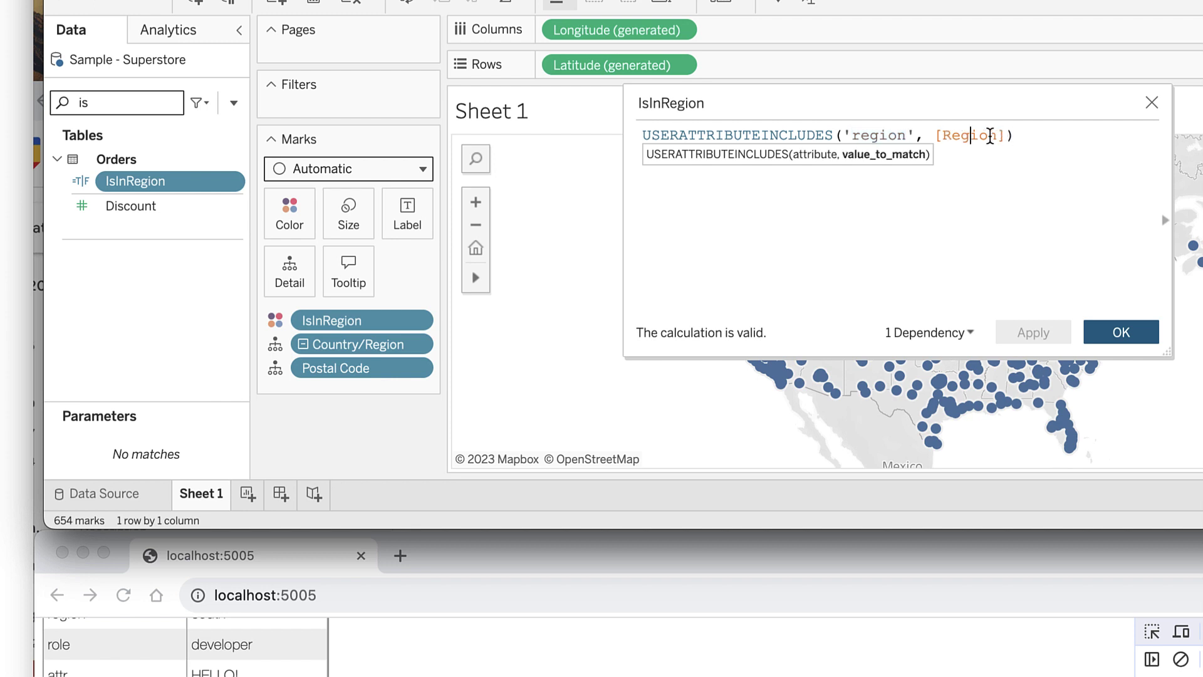
# - Clear the field search and describe the Region field to review Central, East, South, West
pyautogui.click(94, 110)
pyautogui.press('BackSpace')
pyautogui.press('BackSpace')
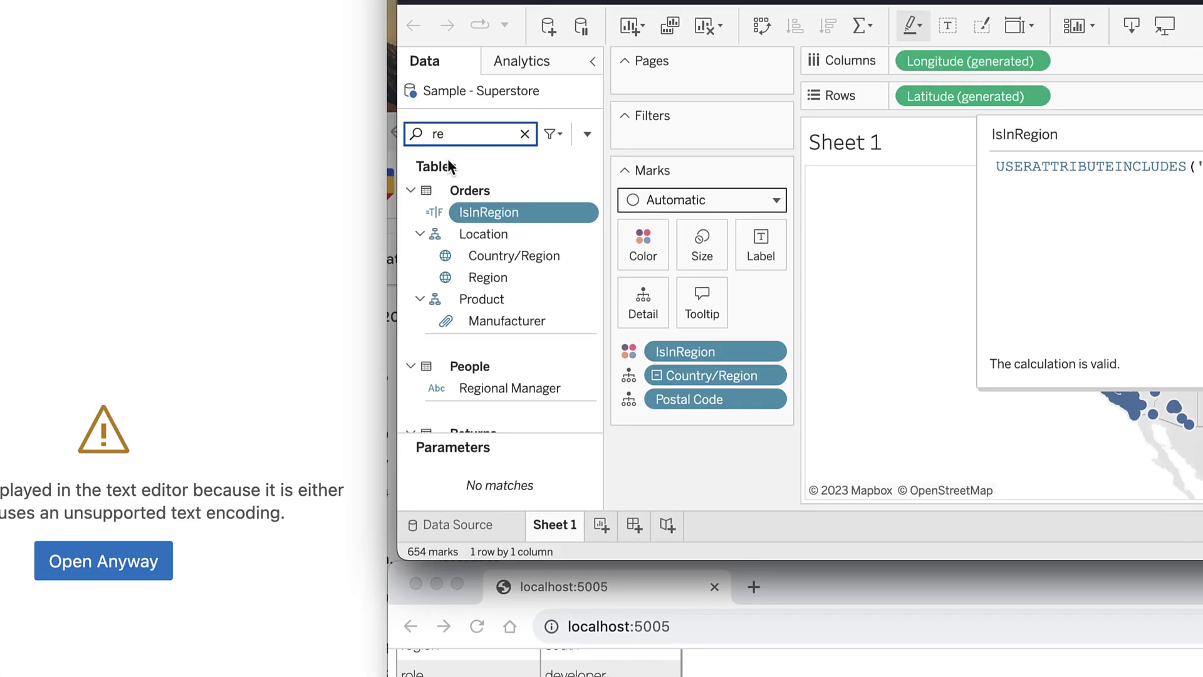
pyautogui.rightClick(494, 277)
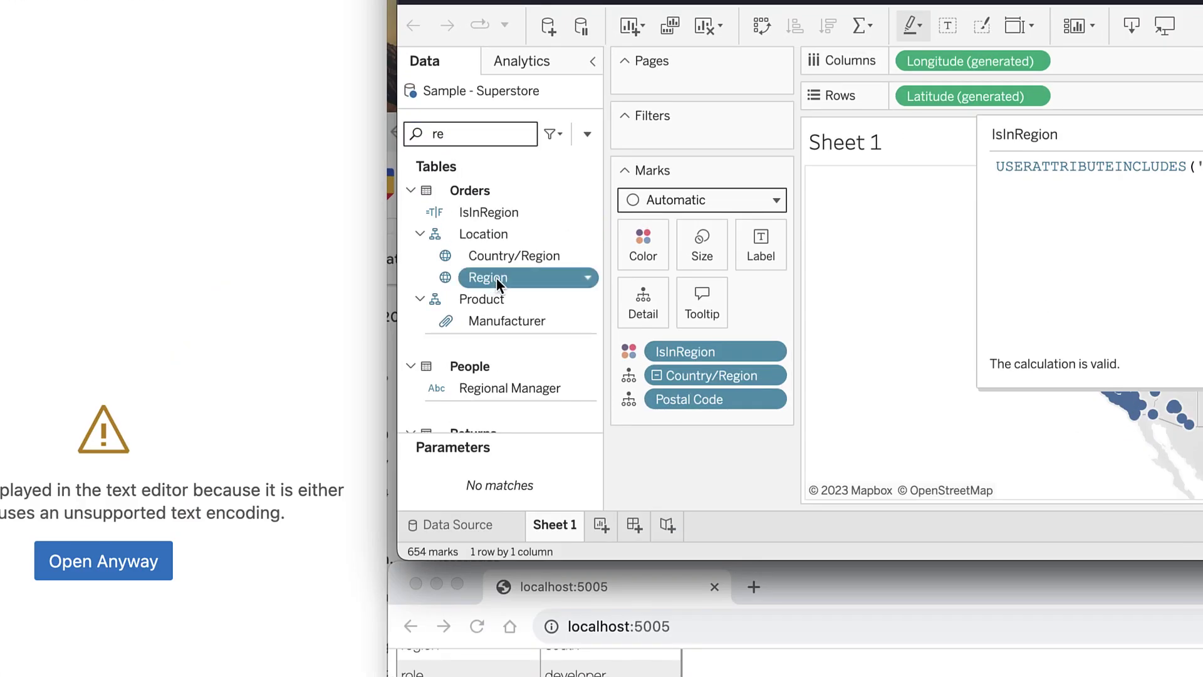
pyautogui.scroll(-3, 540, 247)
pyautogui.click(525, 244)
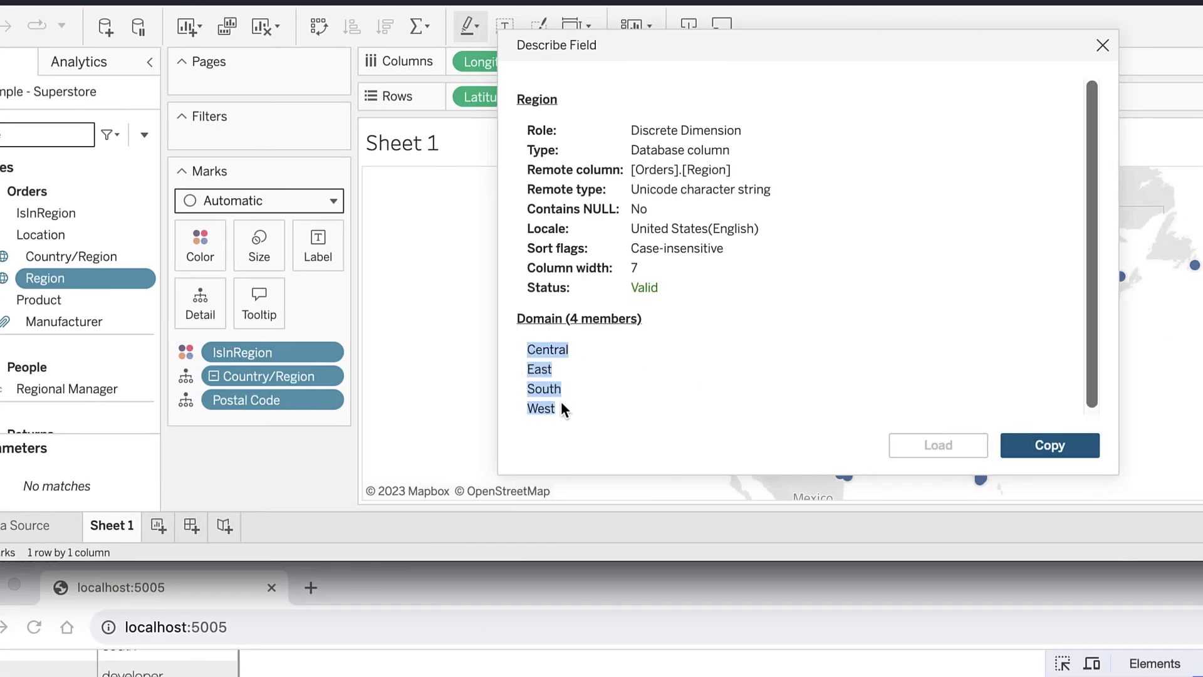
pyautogui.click(542, 367)
pyautogui.moveTo(530, 353); pyautogui.dragTo(560, 411)
pyautogui.click(553, 410)
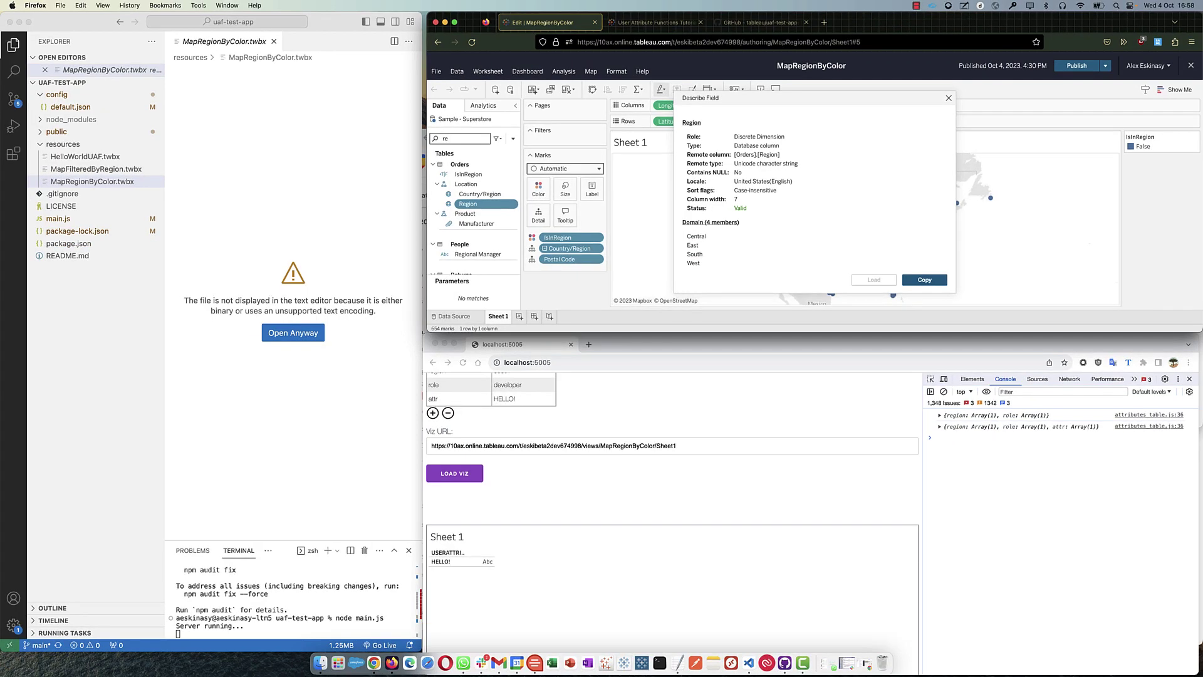
pyautogui.click(381, 651)
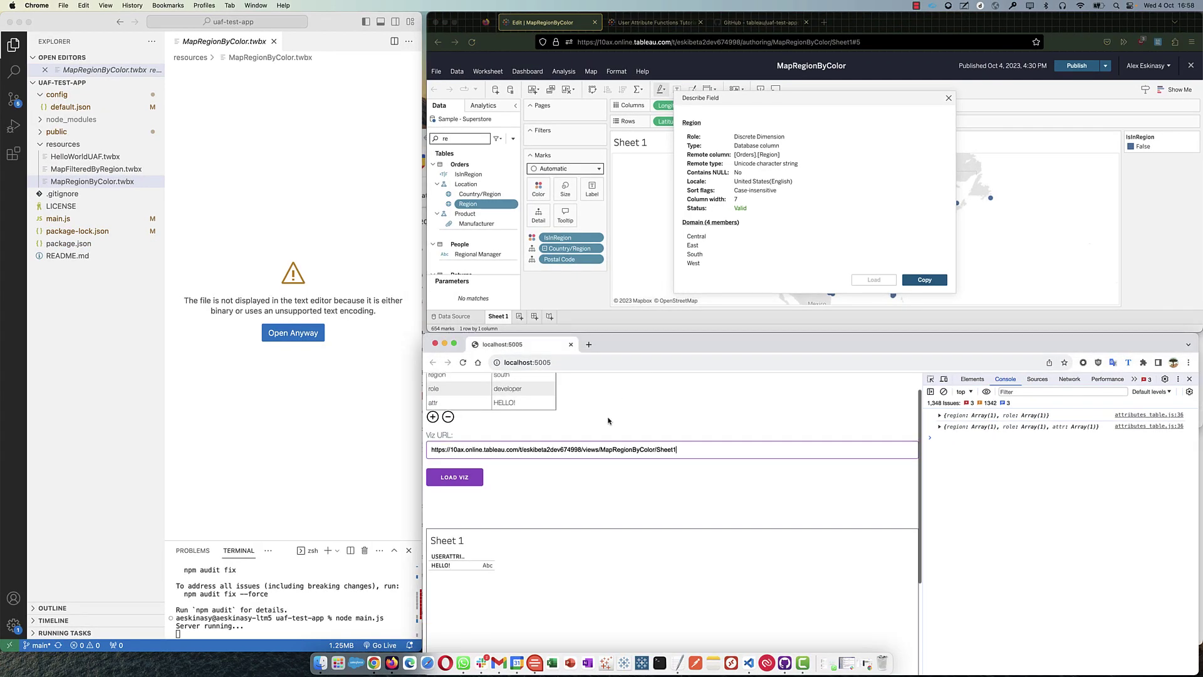
# - Reload the embedded MapRegionByColor map for region south, then close the Region description
pyautogui.scroll(1, 620, 407)
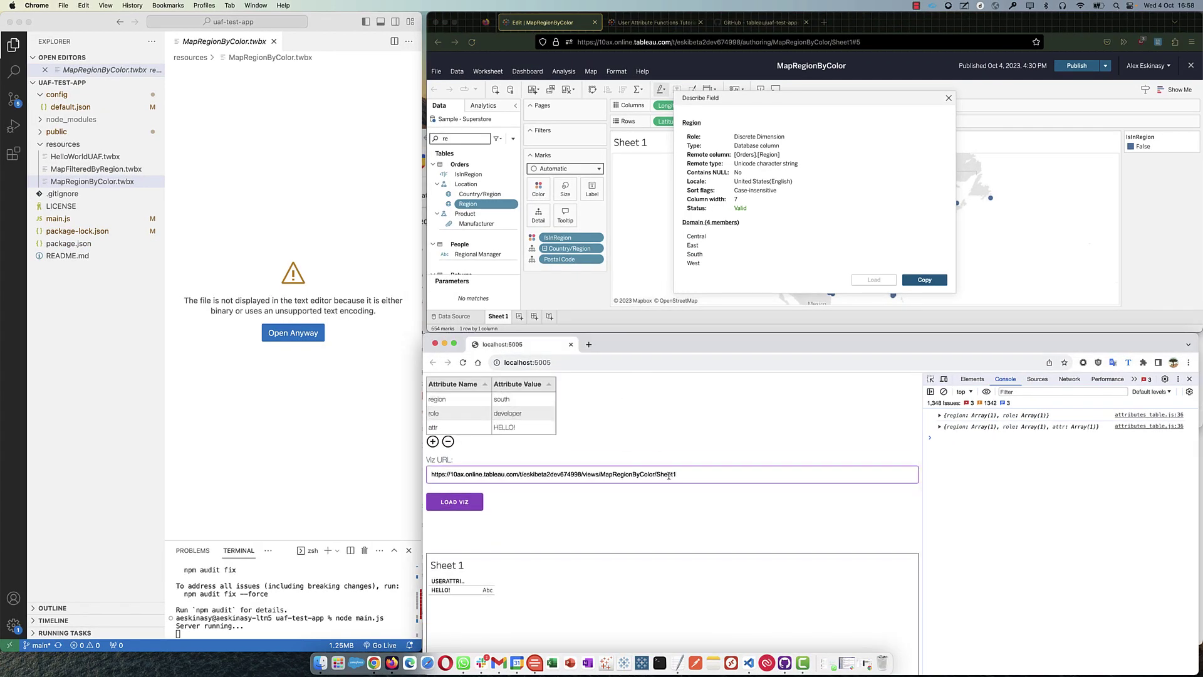
pyautogui.moveTo(672, 475); pyautogui.dragTo(601, 474)
pyautogui.click(426, 503)
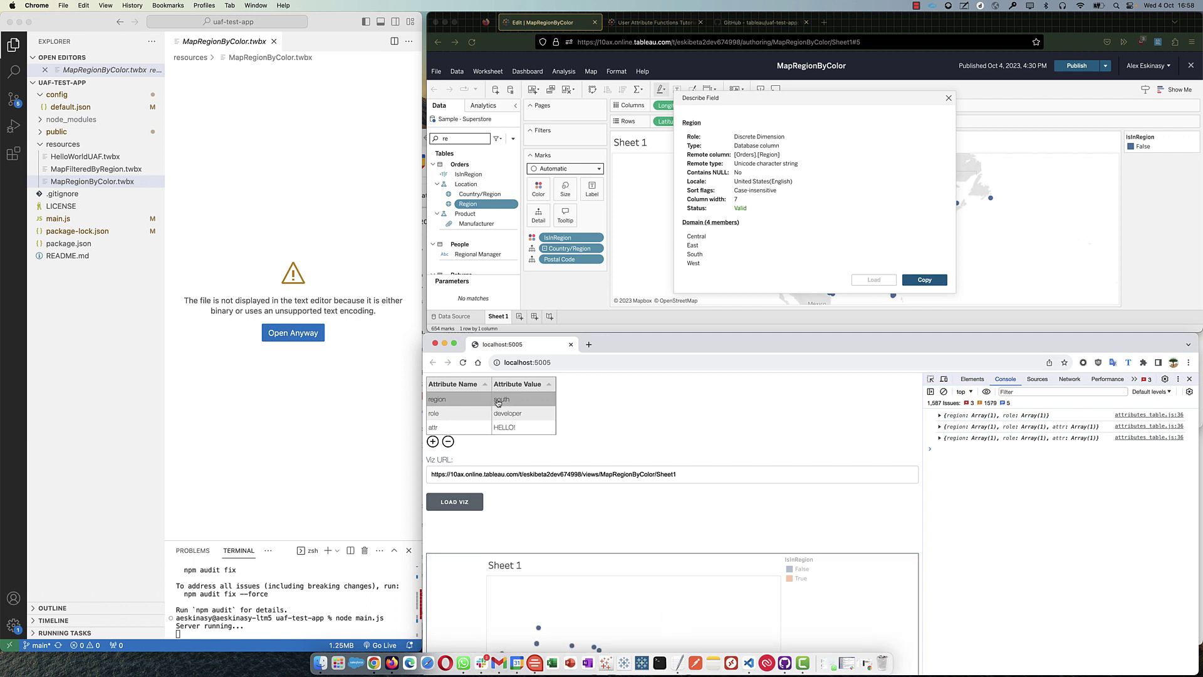
pyautogui.scroll(-3, 695, 455)
pyautogui.scroll(-1, 696, 455)
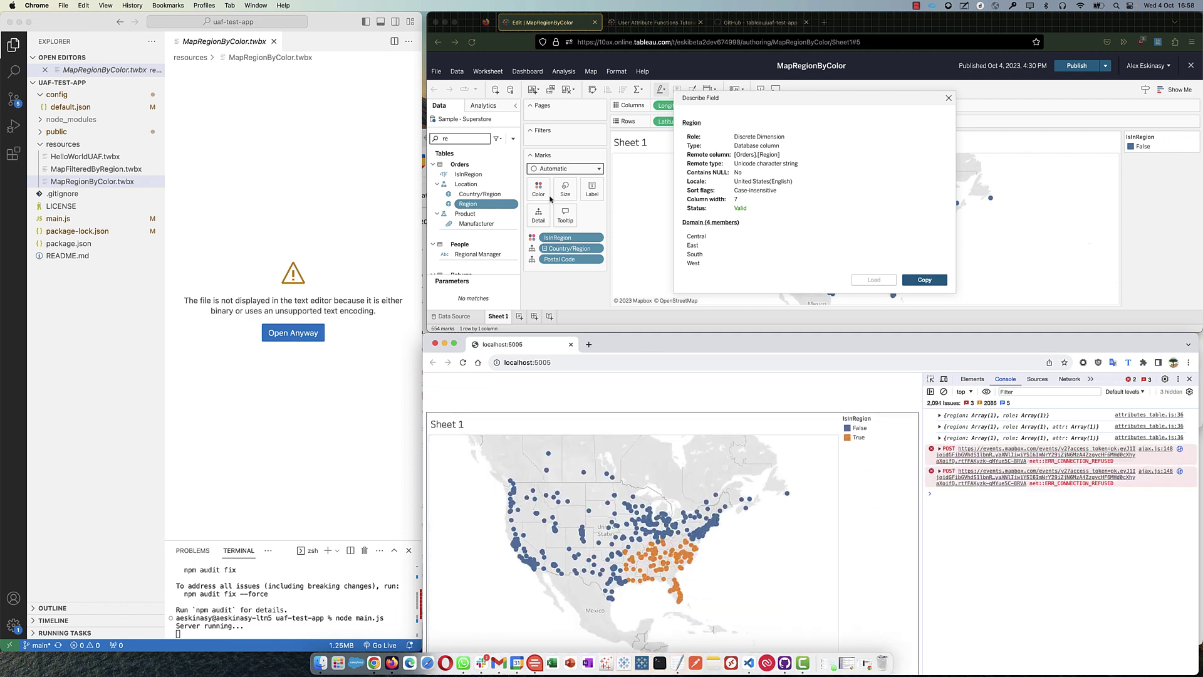
pyautogui.click(948, 99)
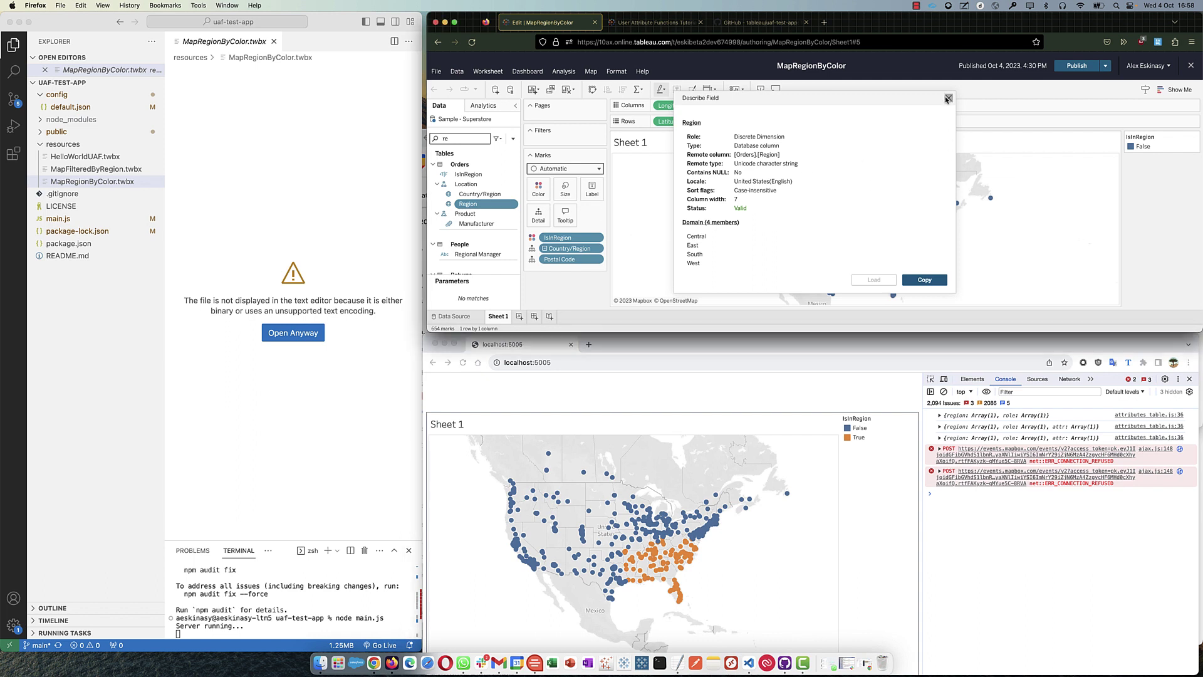
pyautogui.click(949, 99)
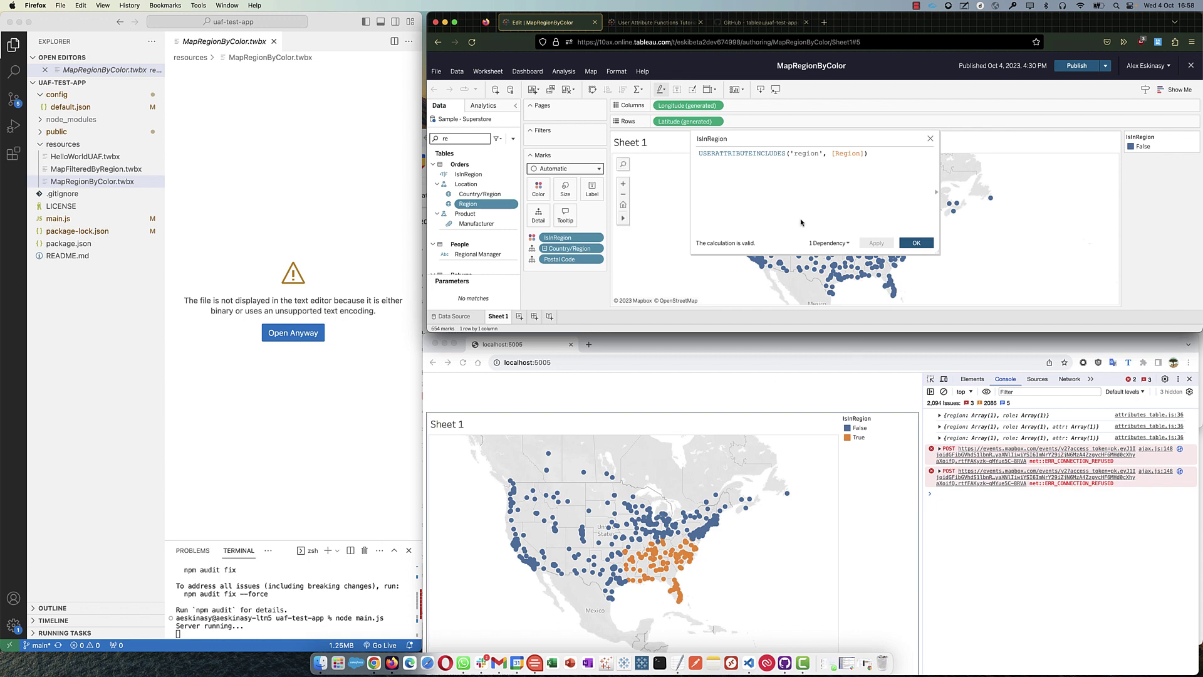
# - Add a USERNAME() equals your email check to the IsInRegion calculation and apply it
pyautogui.click(882, 165)
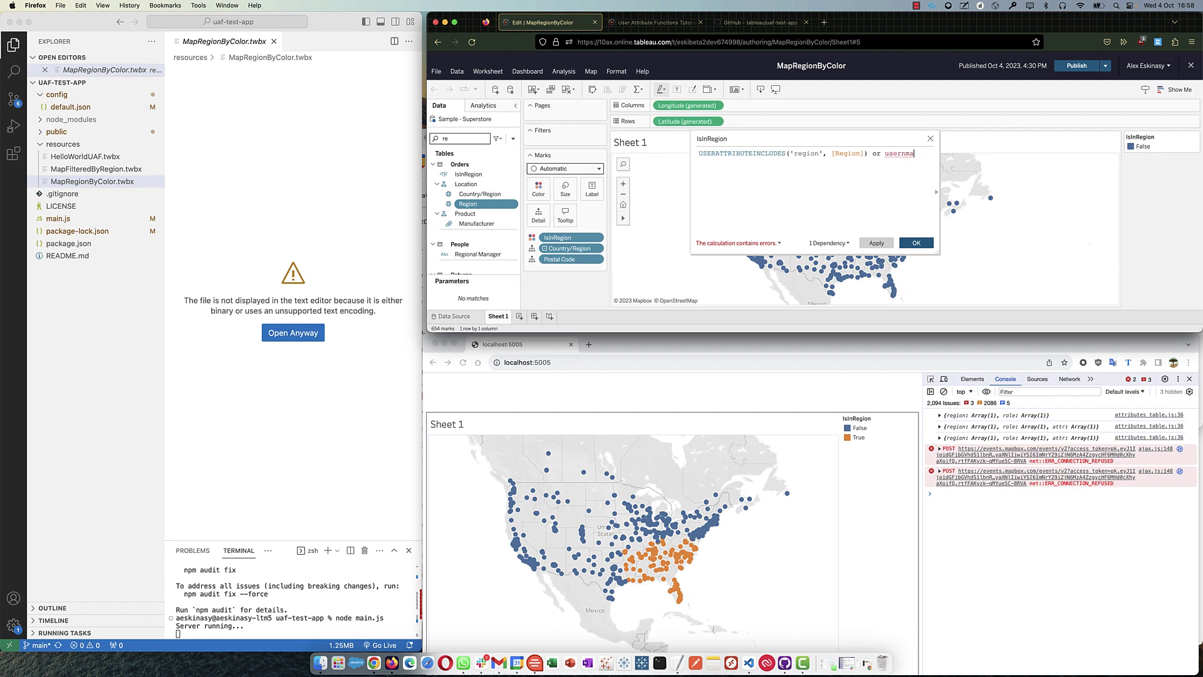
pyautogui.write('username')
pyautogui.press('Return')
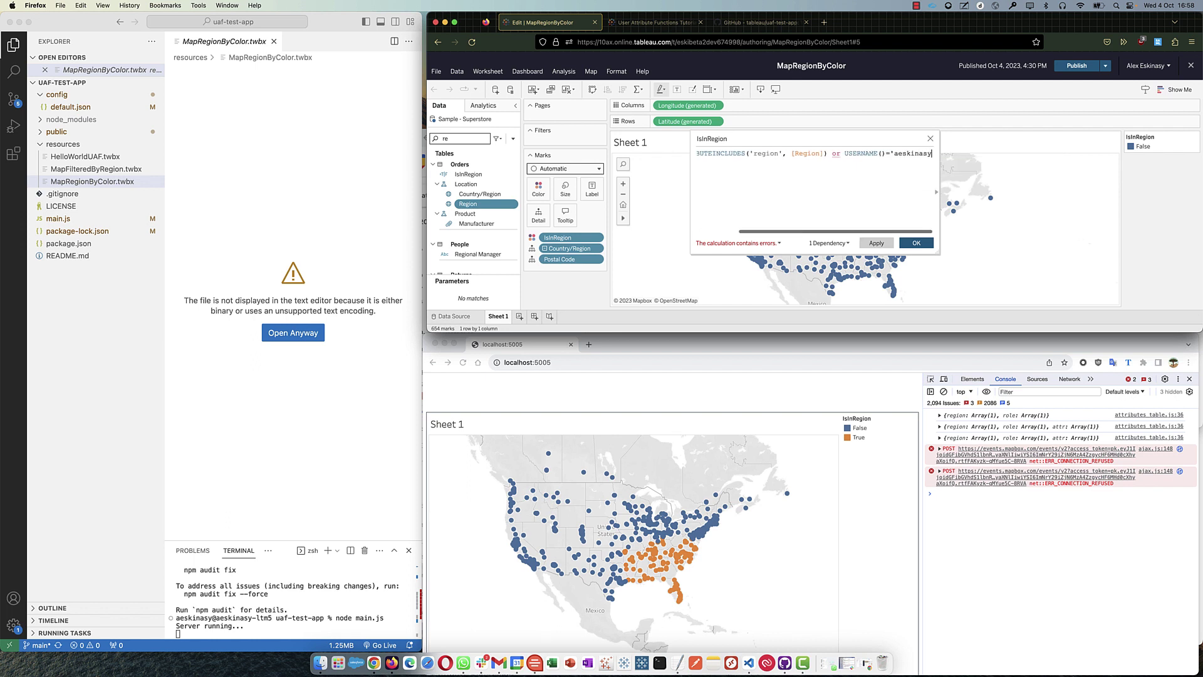
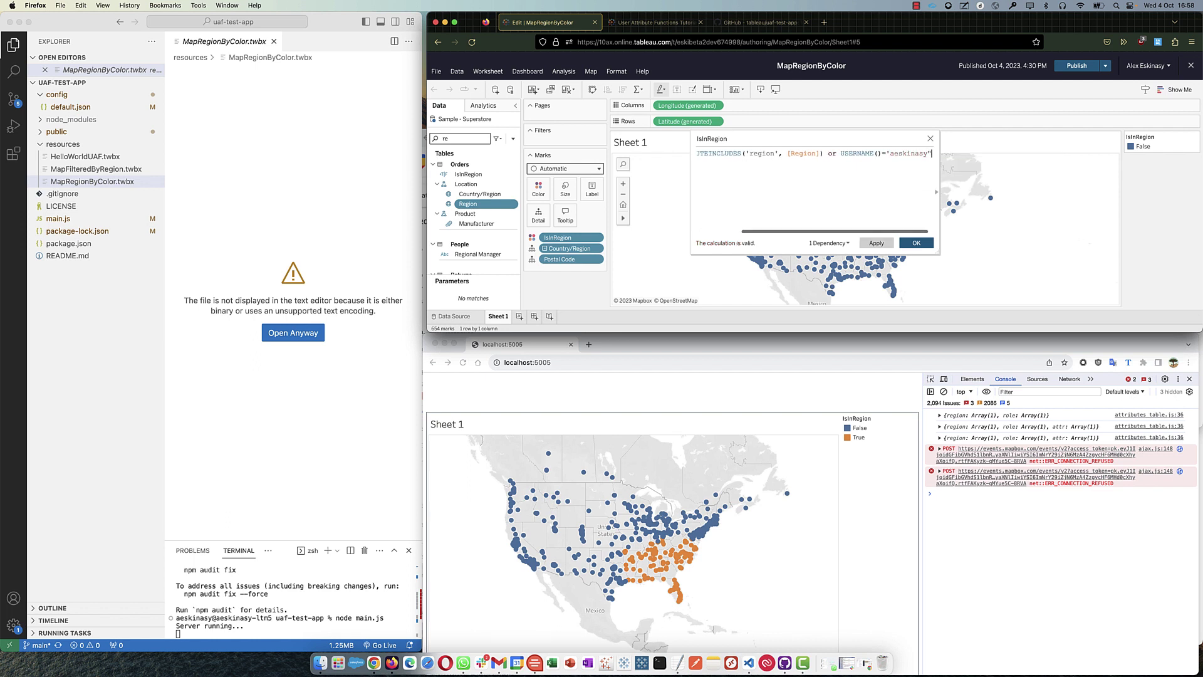
pyautogui.press('Left')
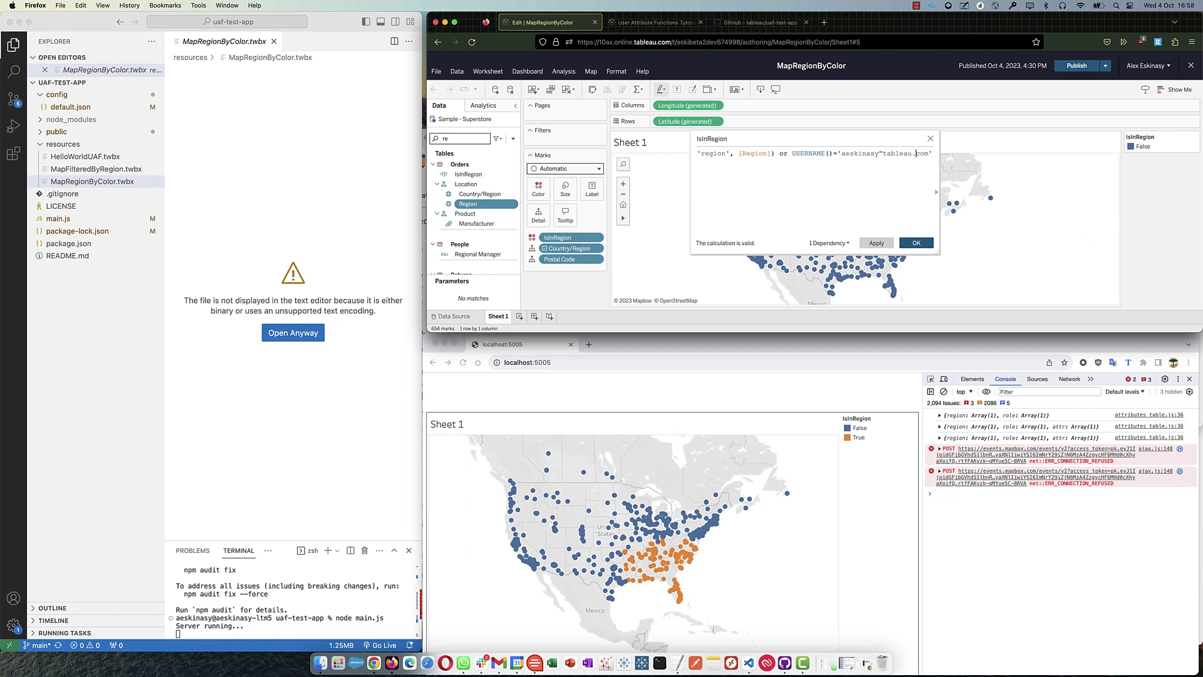
pyautogui.hscroll(-1, 814, 188)
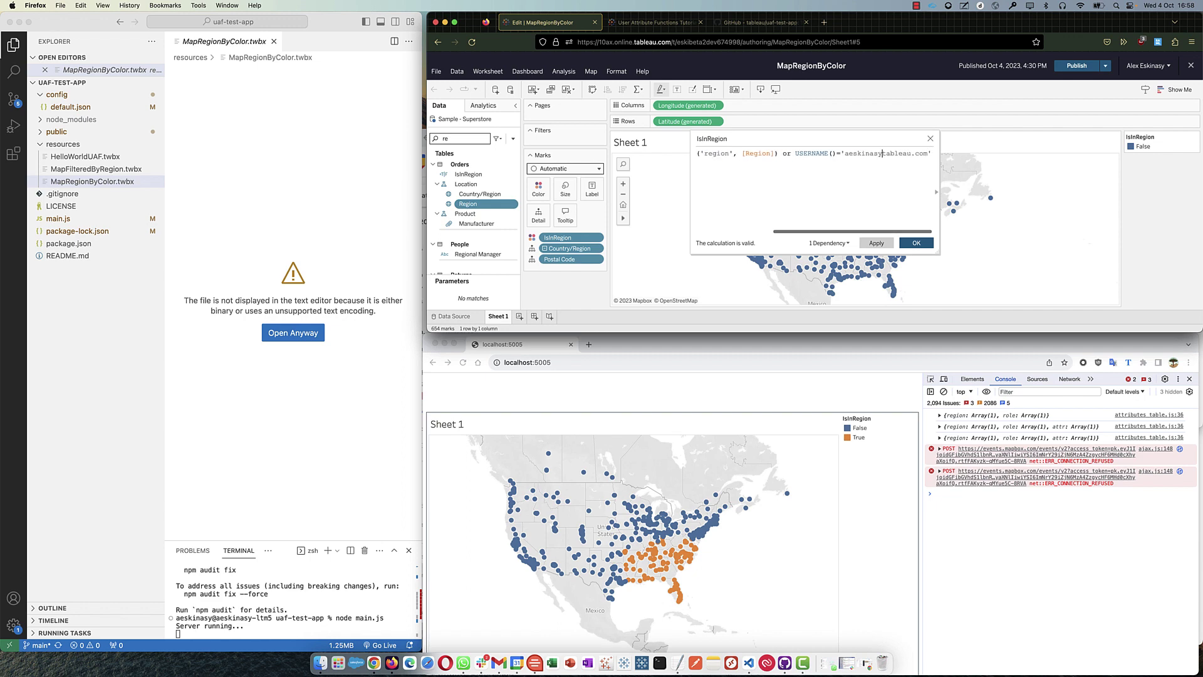
pyautogui.write('@')
pyautogui.click(875, 243)
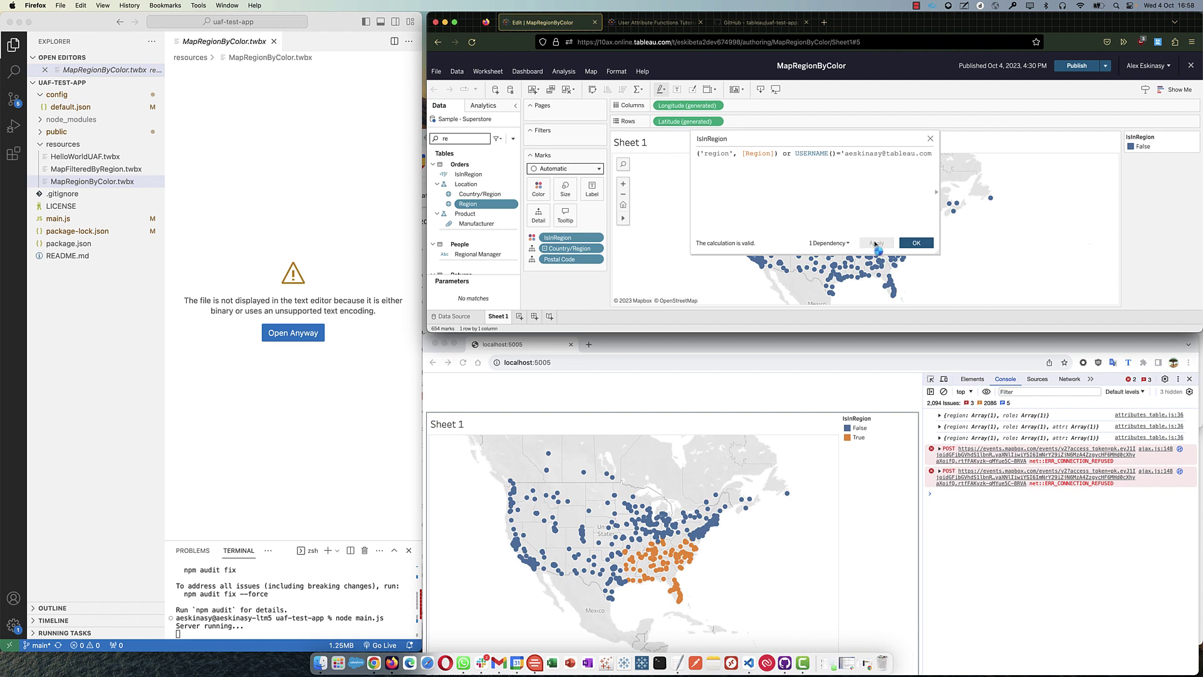
pyautogui.click(931, 139)
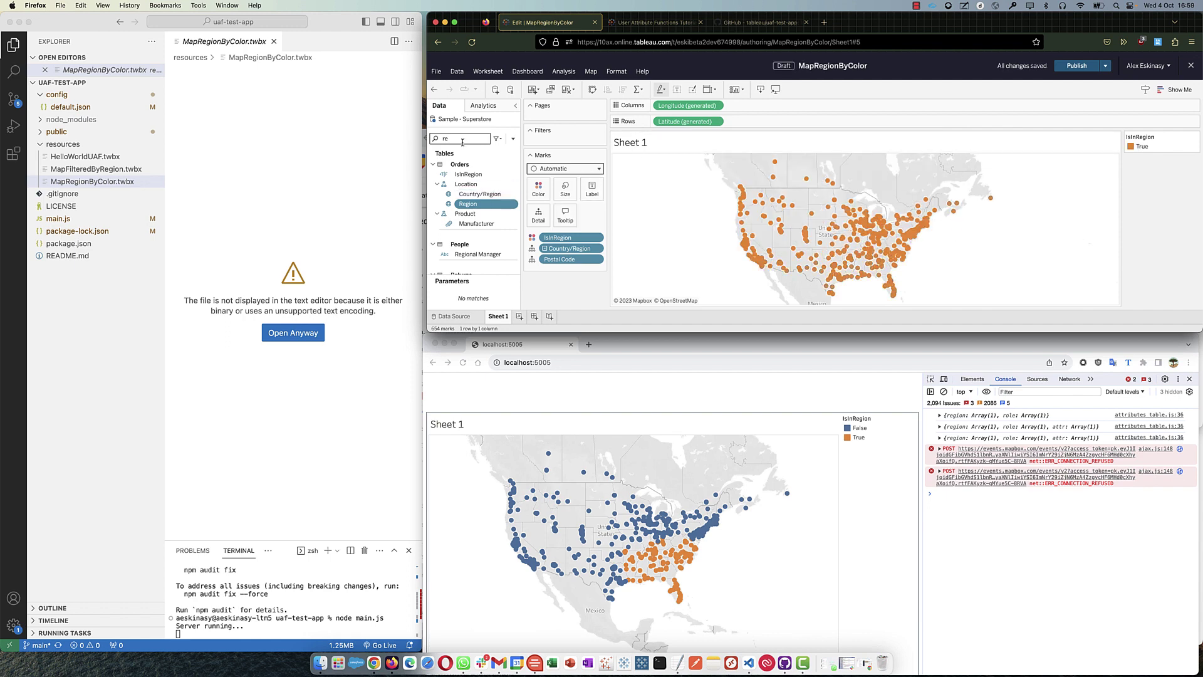
# - Pick True in the colour legend, undo the change, and reset the embedded map view
pyautogui.click(1147, 148)
pyautogui.click(433, 89)
pyautogui.click(614, 392)
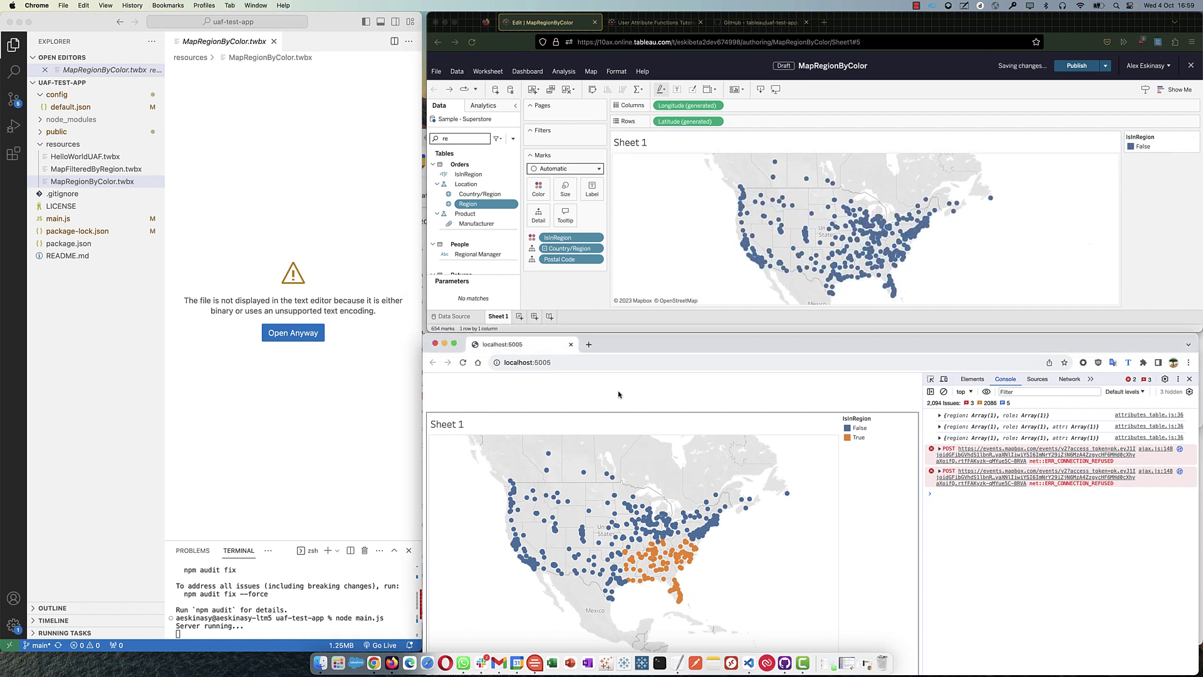
pyautogui.click(439, 463)
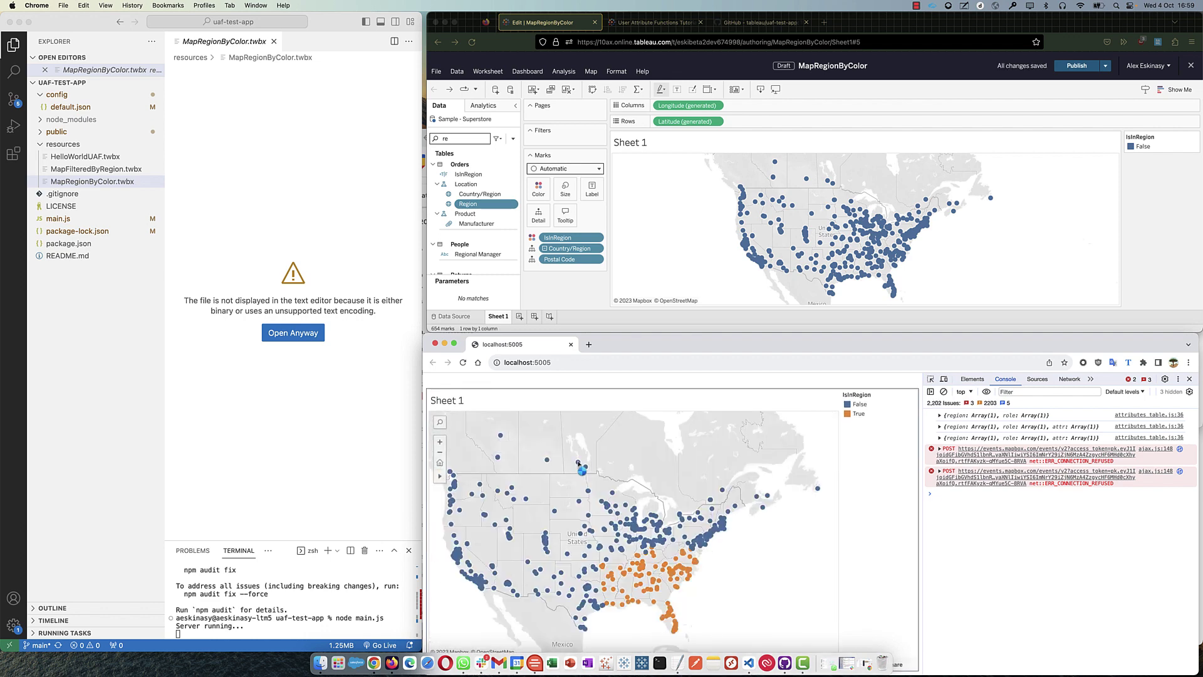
# - Expand the public folder in VS Code and open attributes_table.js
pyautogui.scroll(2, 542, 384)
pyautogui.scroll(3, 542, 384)
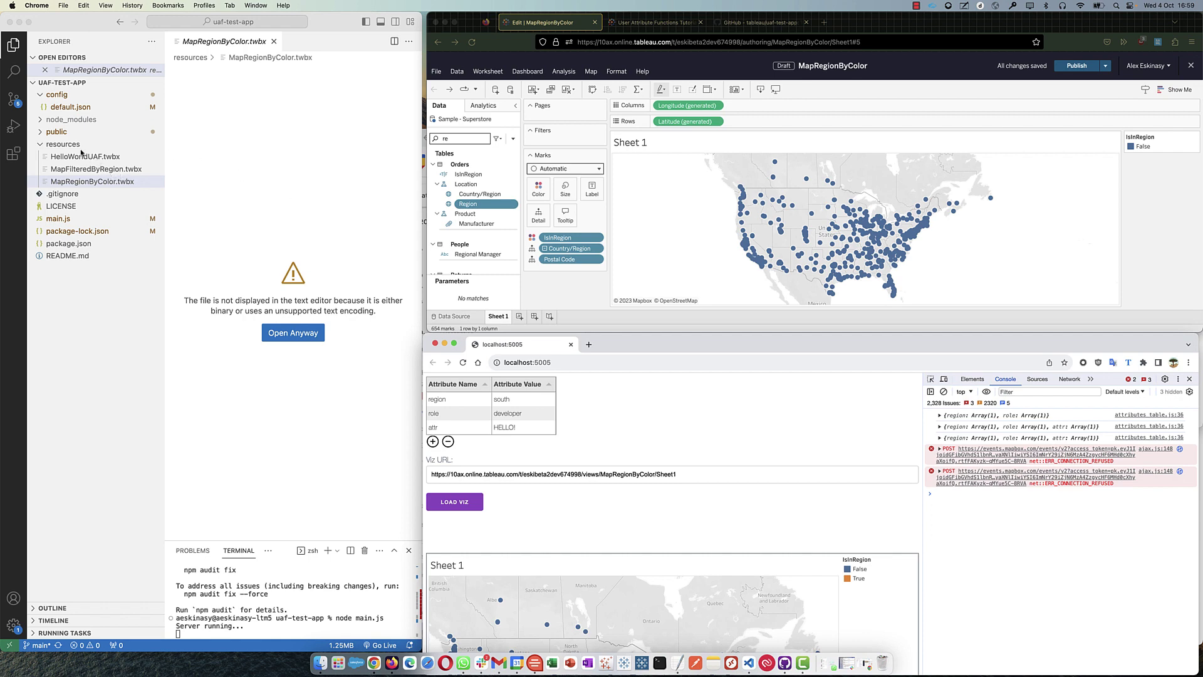
pyautogui.click(58, 132)
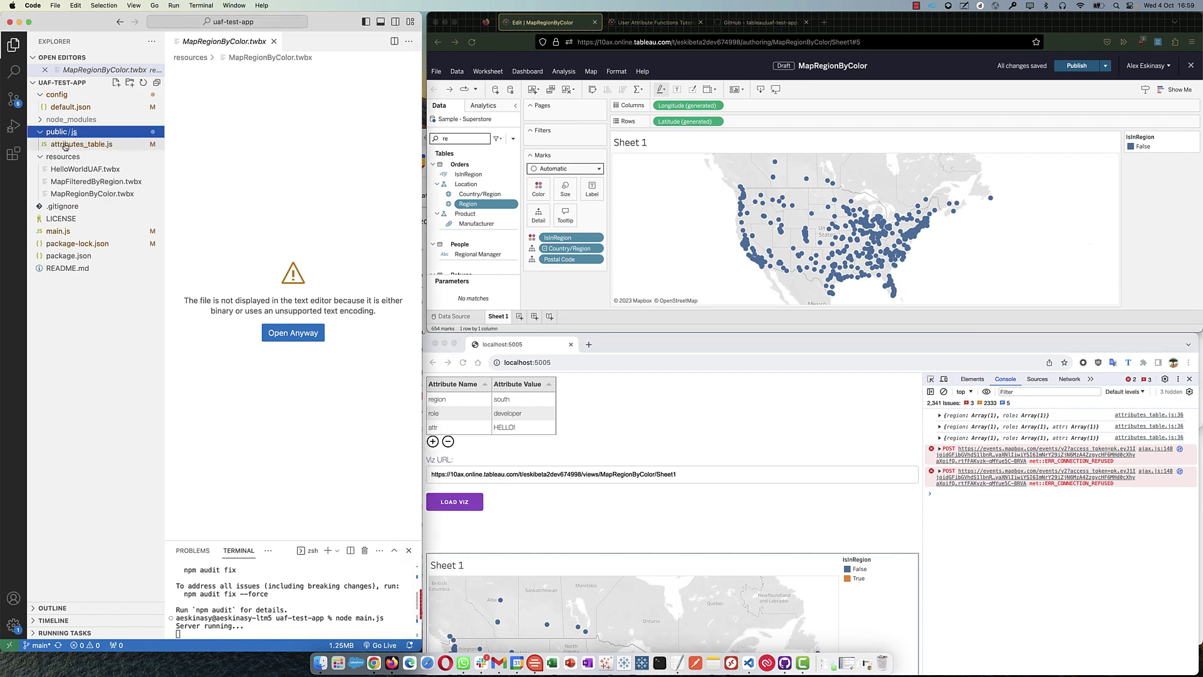
pyautogui.click(67, 144)
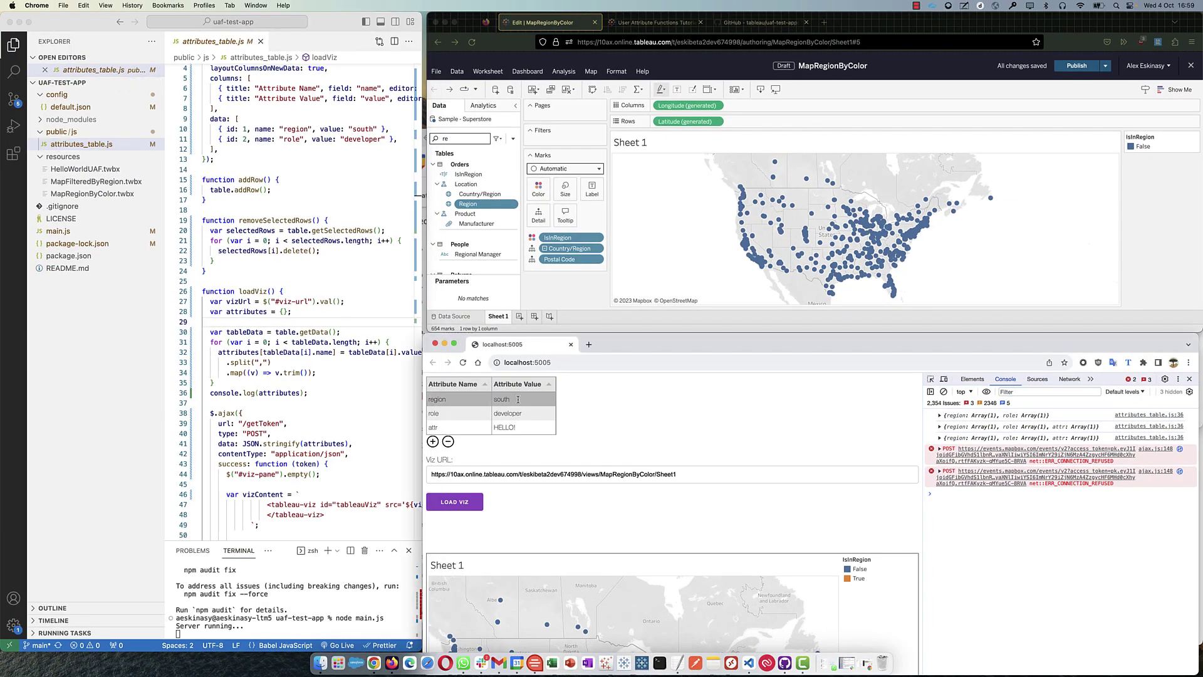
# - Change the region value from south to 'east, west' and reload the embedded map
pyautogui.click(568, 391)
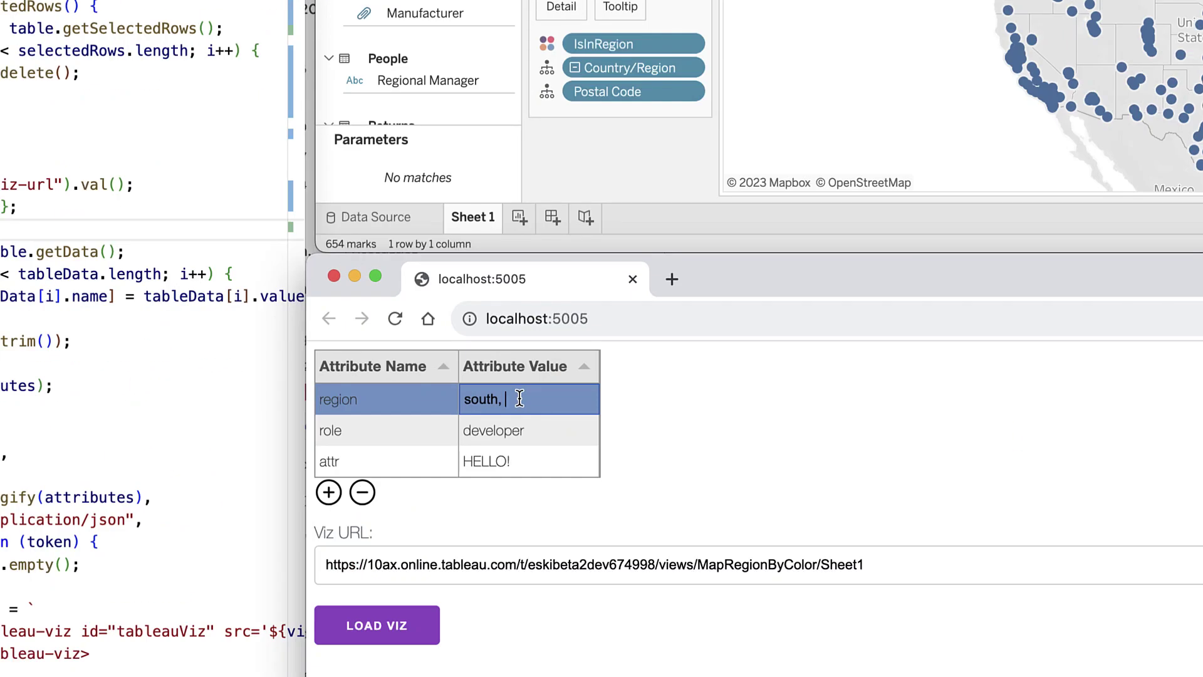
pyautogui.press('BackSpace')
pyautogui.press('BackSpace')
pyautogui.press('BackSpace')
pyautogui.press('BackSpace')
pyautogui.press('BackSpace')
pyautogui.press('BackSpace')
pyautogui.press('BackSpace')
pyautogui.write('east, west')
pyautogui.press('Return')
pyautogui.click(384, 626)
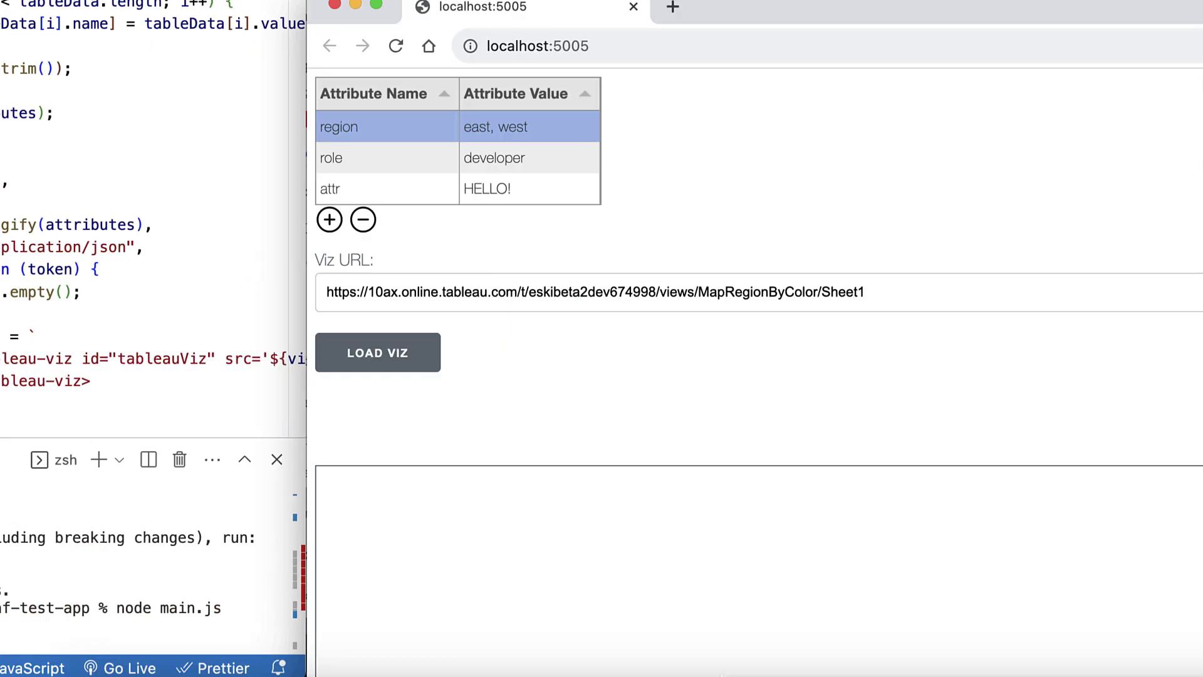
pyautogui.scroll(-3, 874, 487)
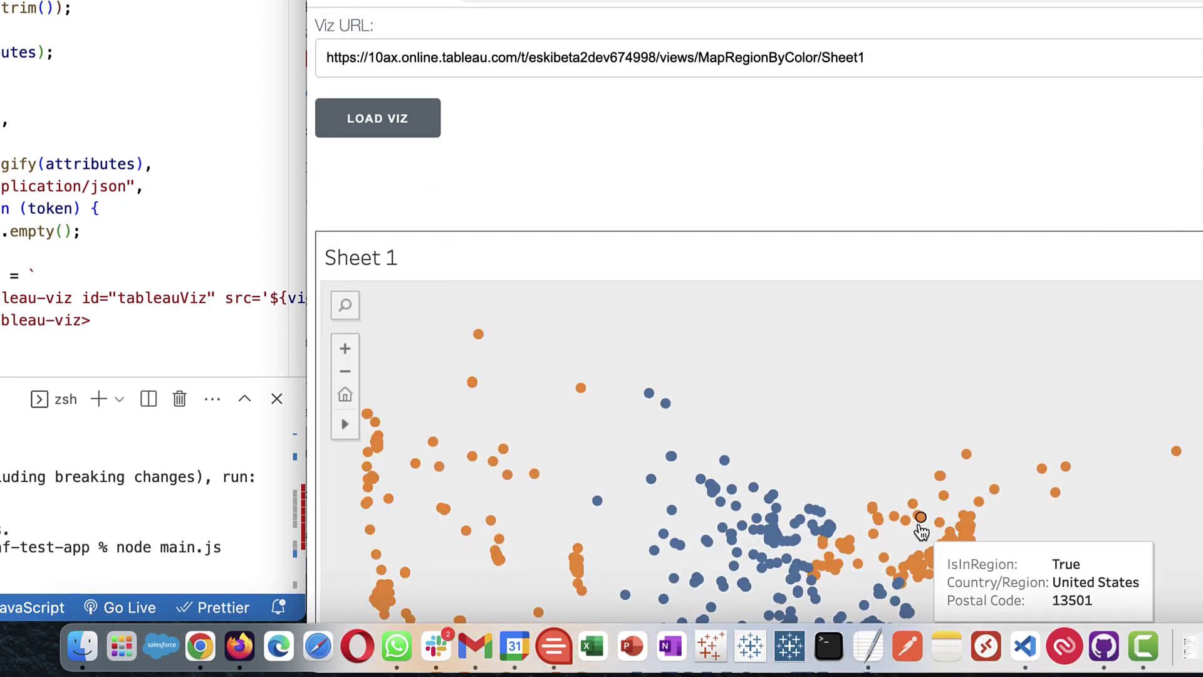
pyautogui.scroll(3, 423, 209)
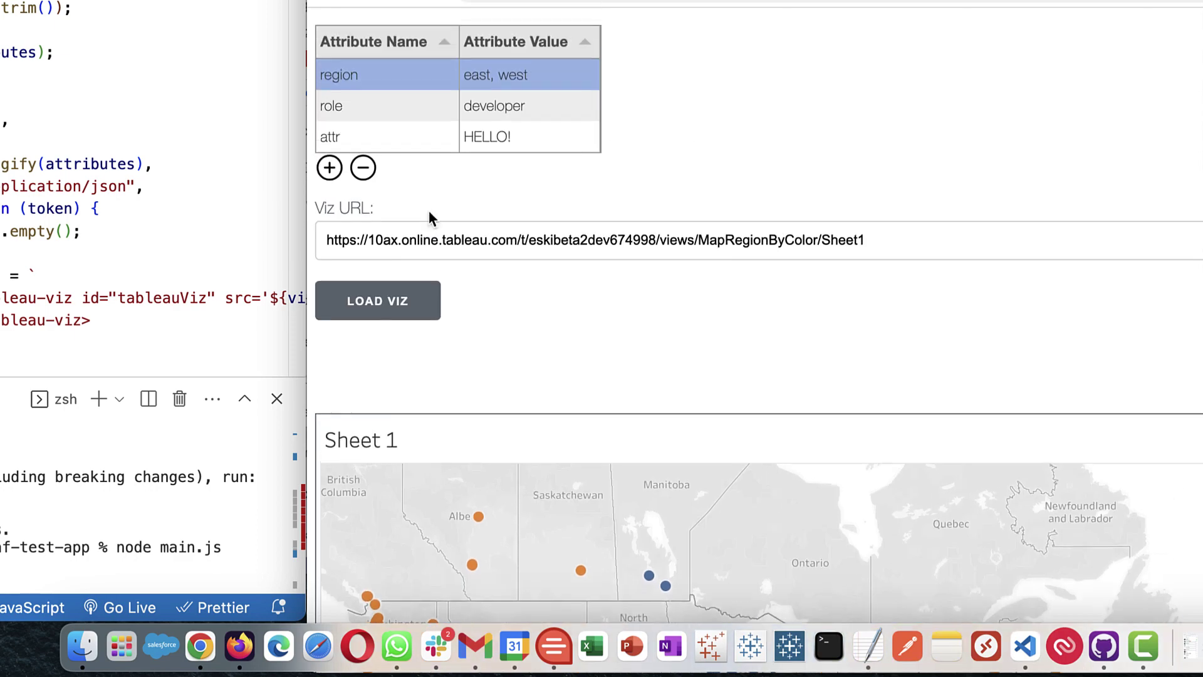
pyautogui.scroll(-1, 515, 94)
pyautogui.scroll(1, 533, 99)
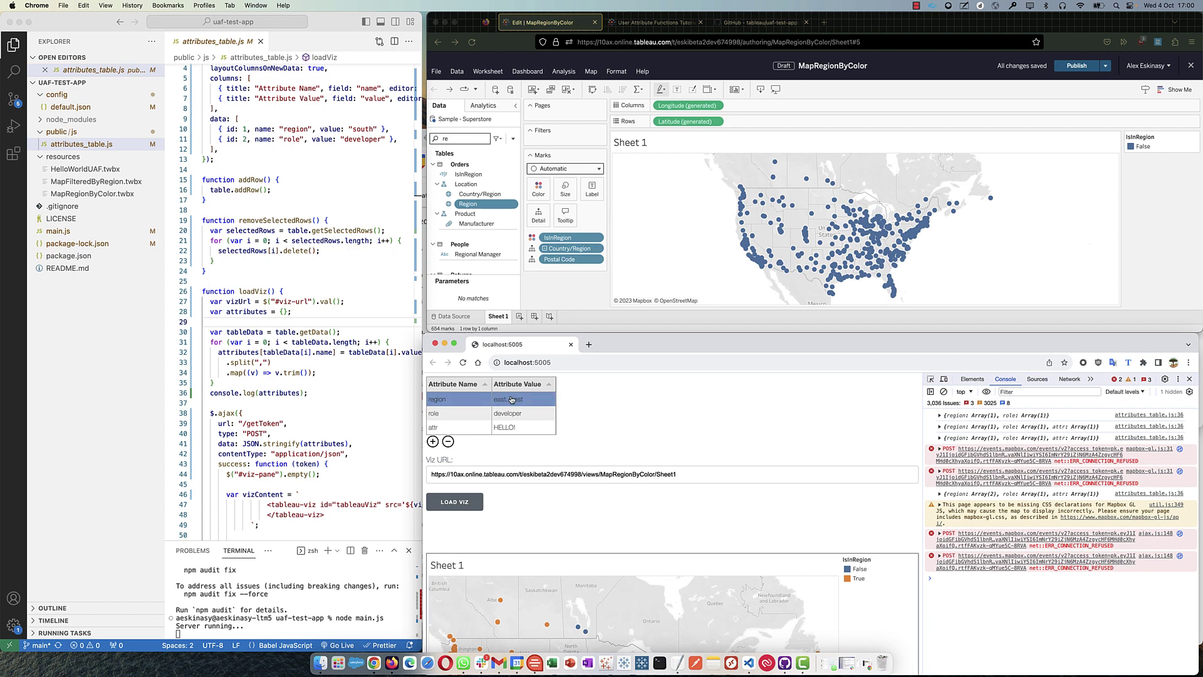
# - Expand the logged attributes object, its region array (east, west) and attr array (HELLO!)
pyautogui.click(939, 494)
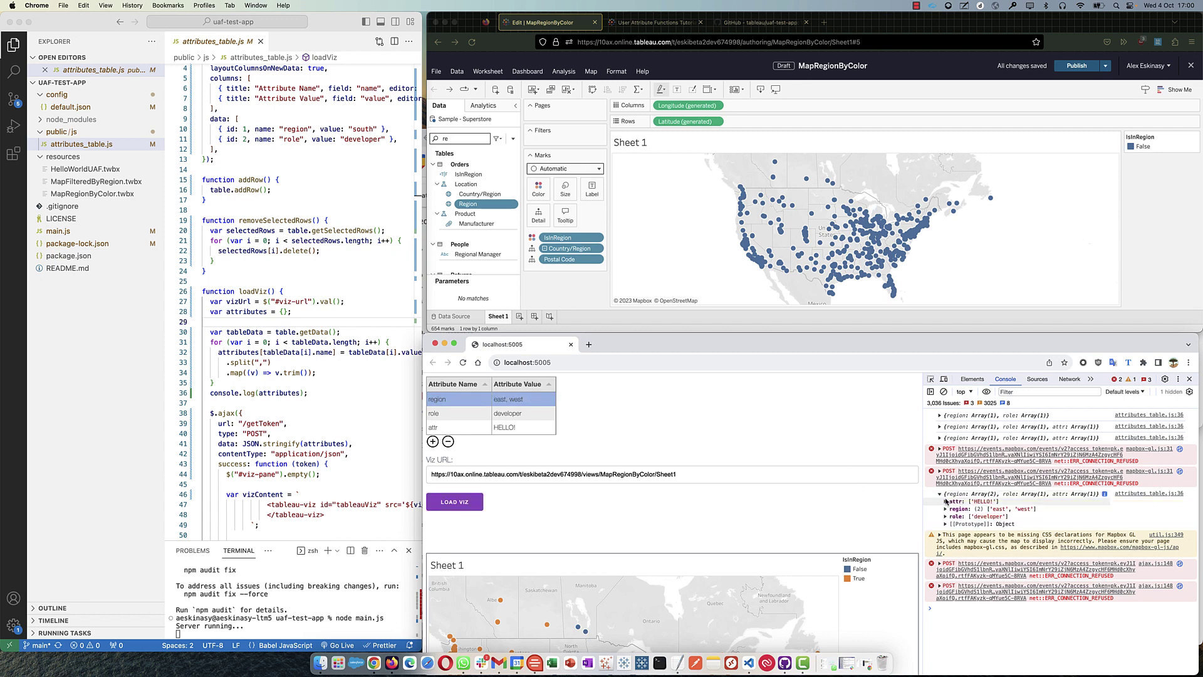
pyautogui.scroll(1, 275, 148)
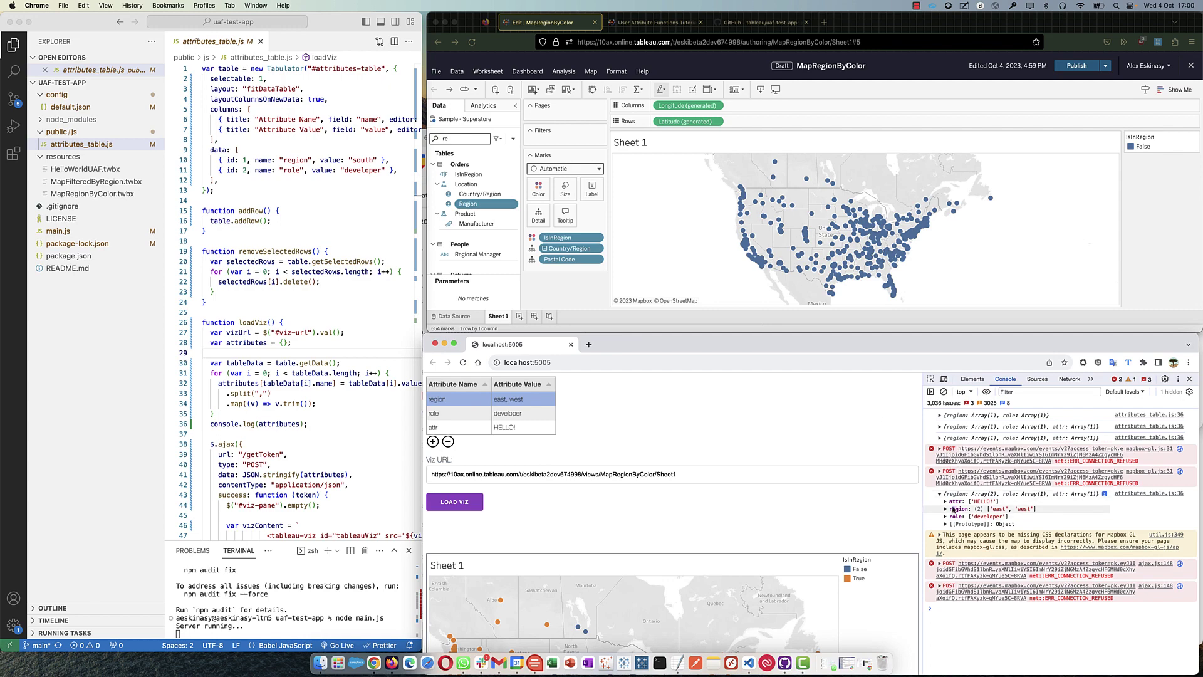
pyautogui.click(945, 509)
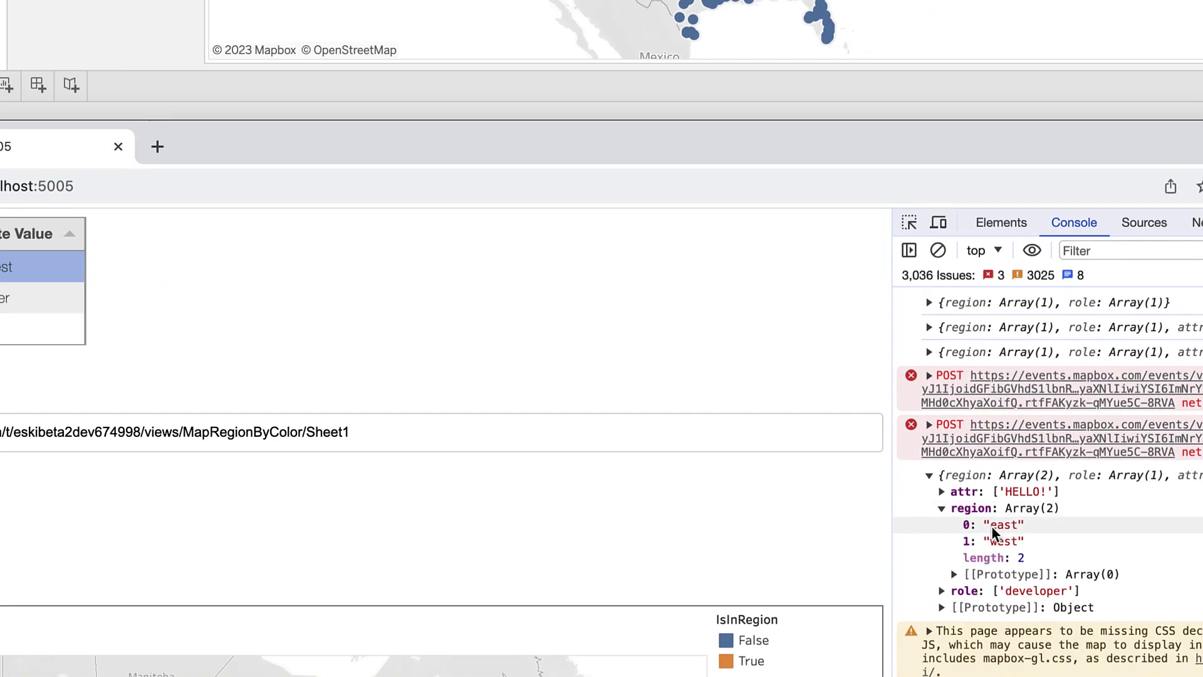
pyautogui.doubleClick(1003, 525)
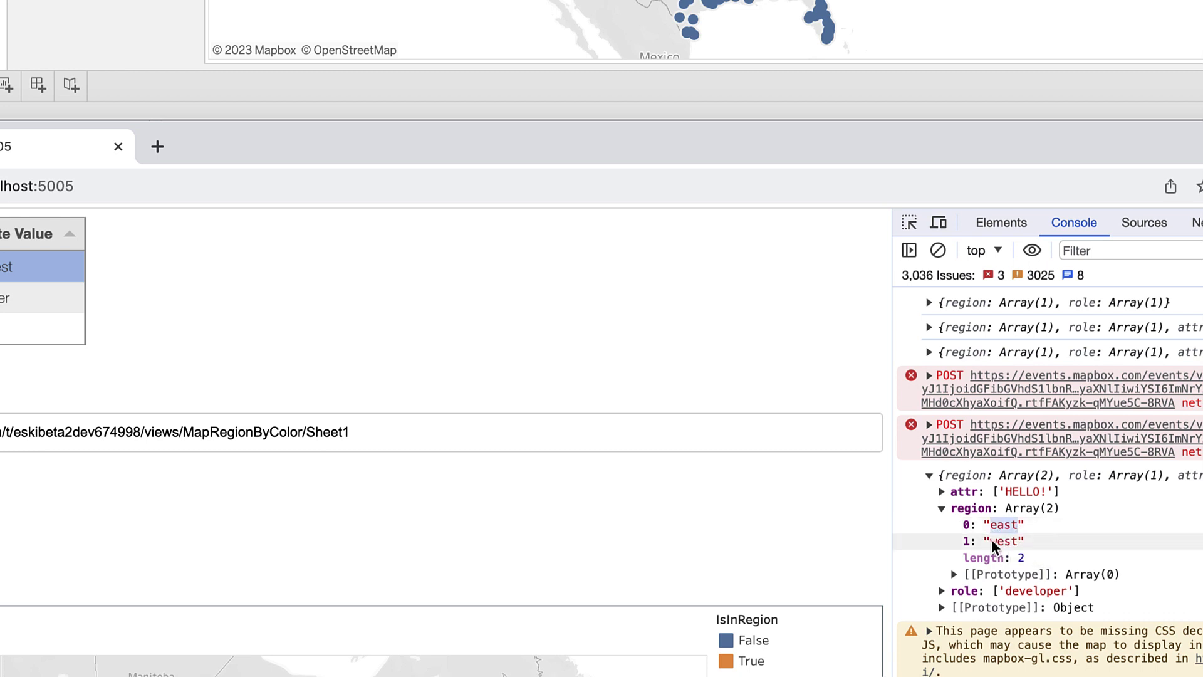
pyautogui.doubleClick(1009, 541)
pyautogui.doubleClick(1002, 525)
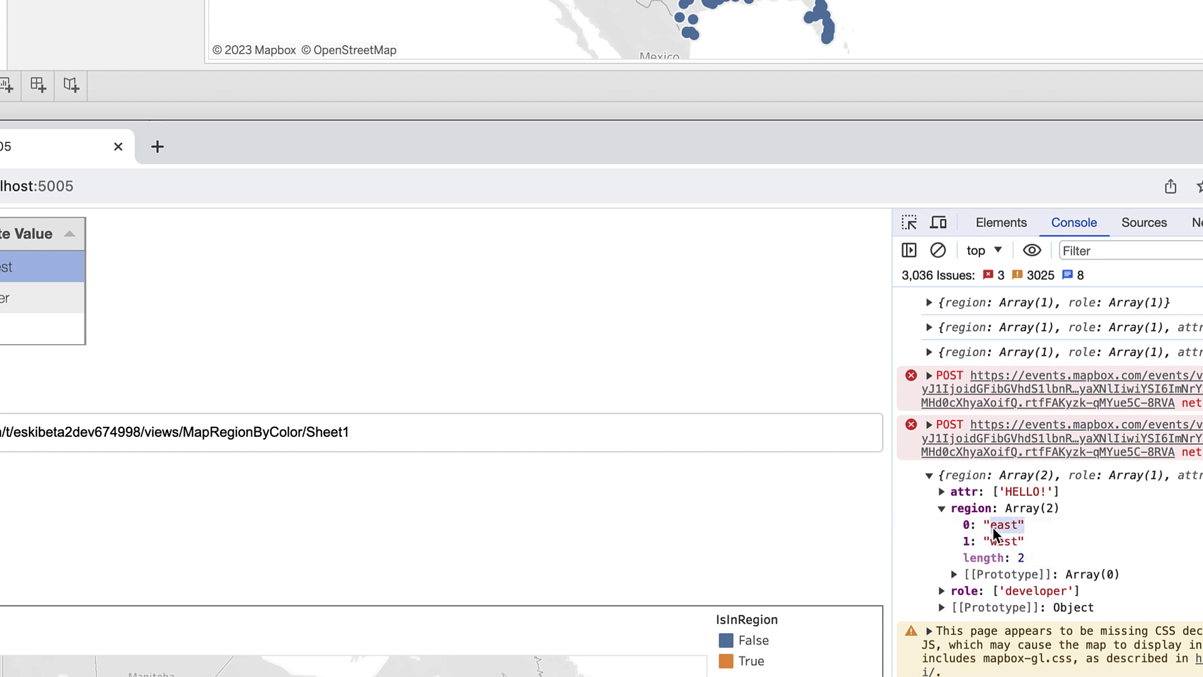
pyautogui.moveTo(999, 493); pyautogui.dragTo(1050, 491)
pyautogui.click(960, 496)
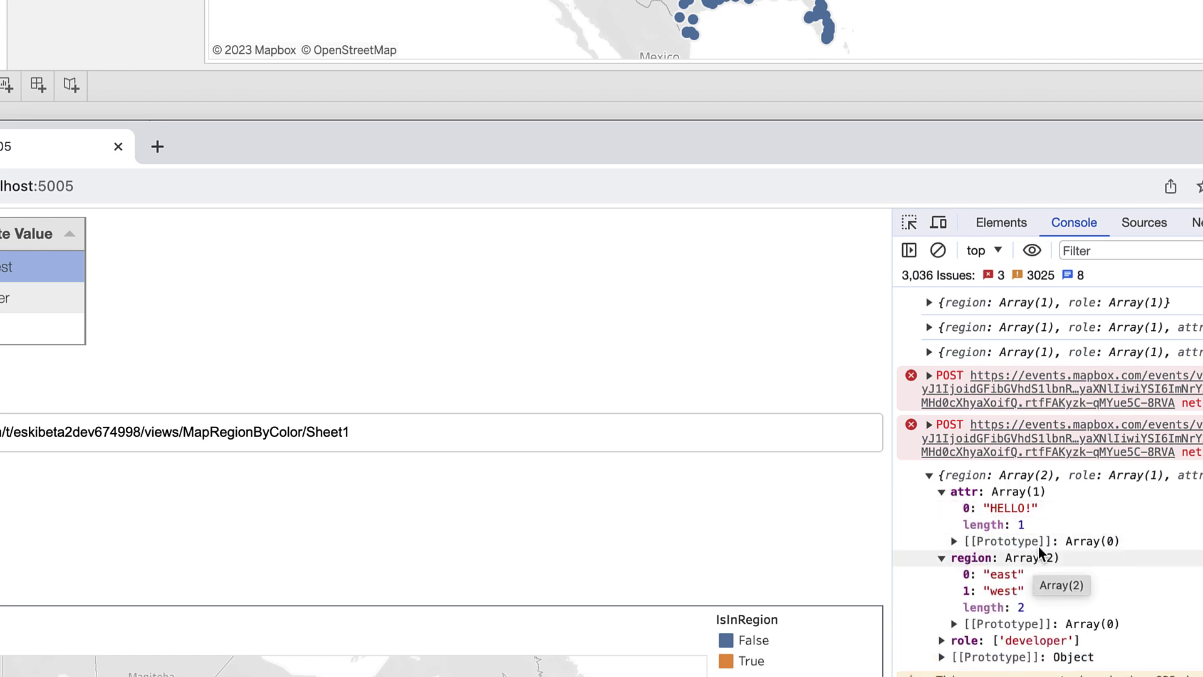
pyautogui.moveTo(995, 508); pyautogui.dragTo(1034, 510)
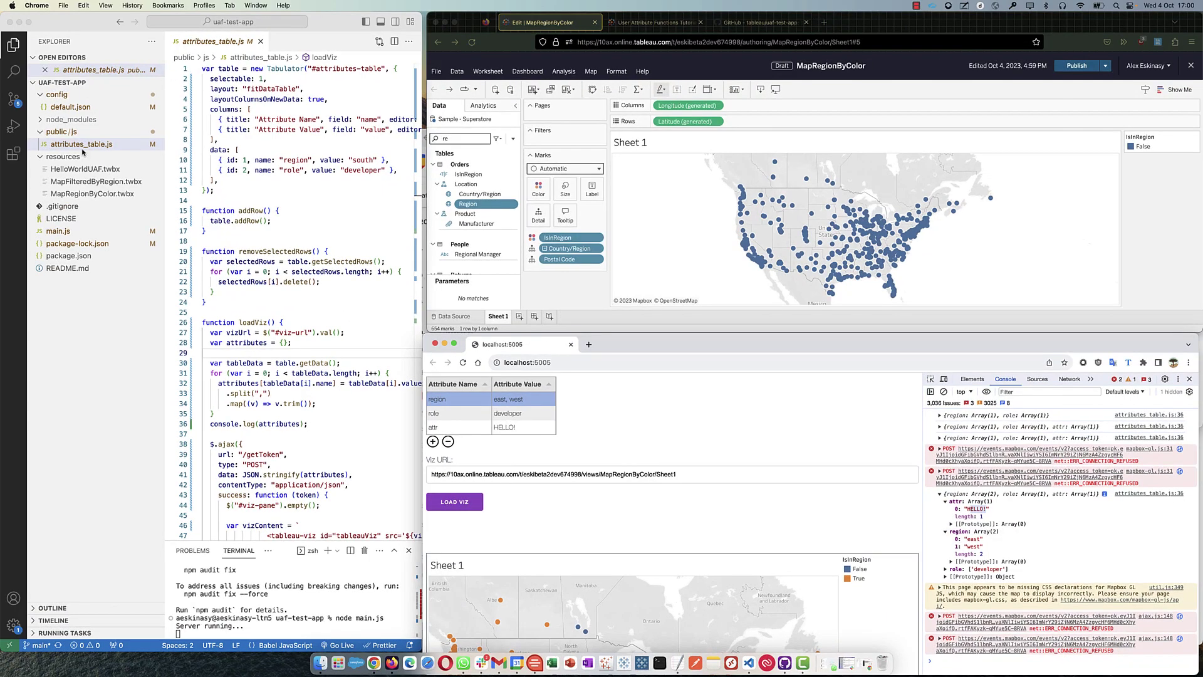
pyautogui.click(58, 230)
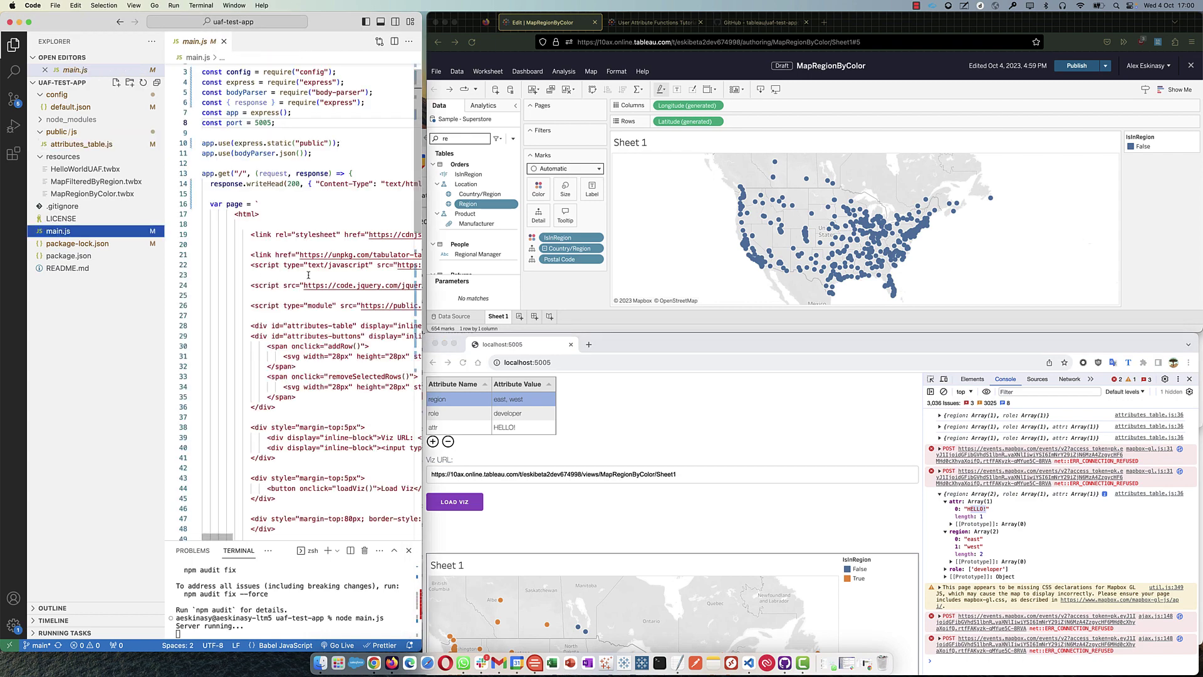
pyautogui.scroll(-10, 308, 274)
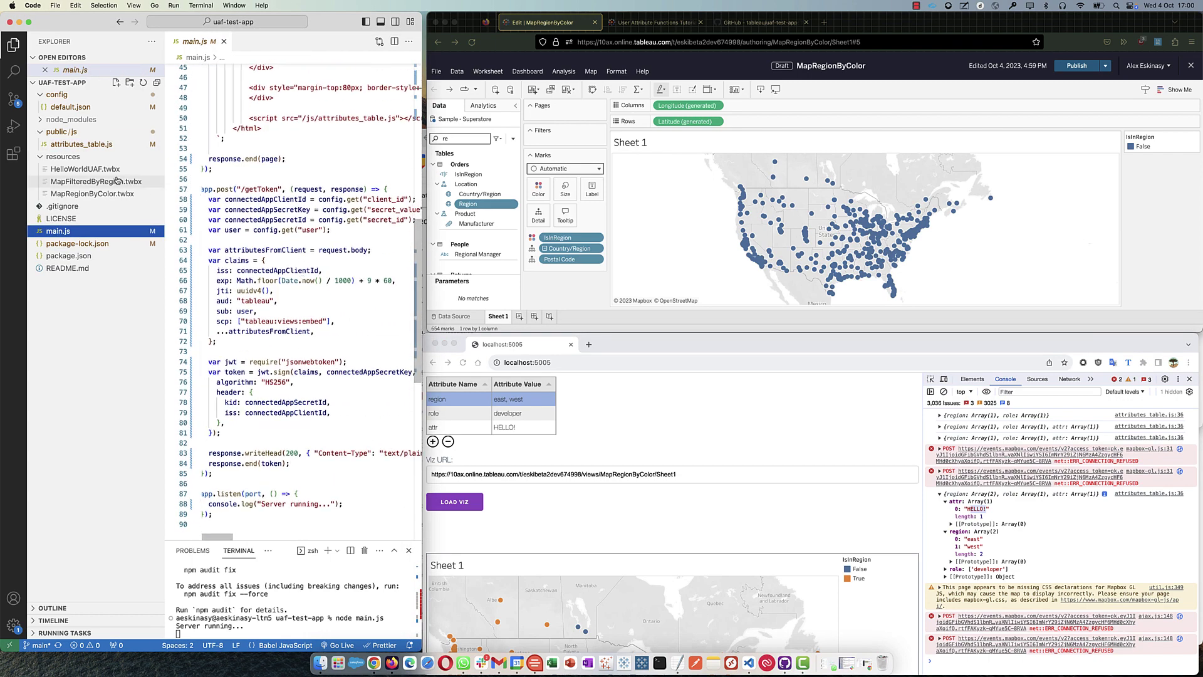
pyautogui.click(81, 143)
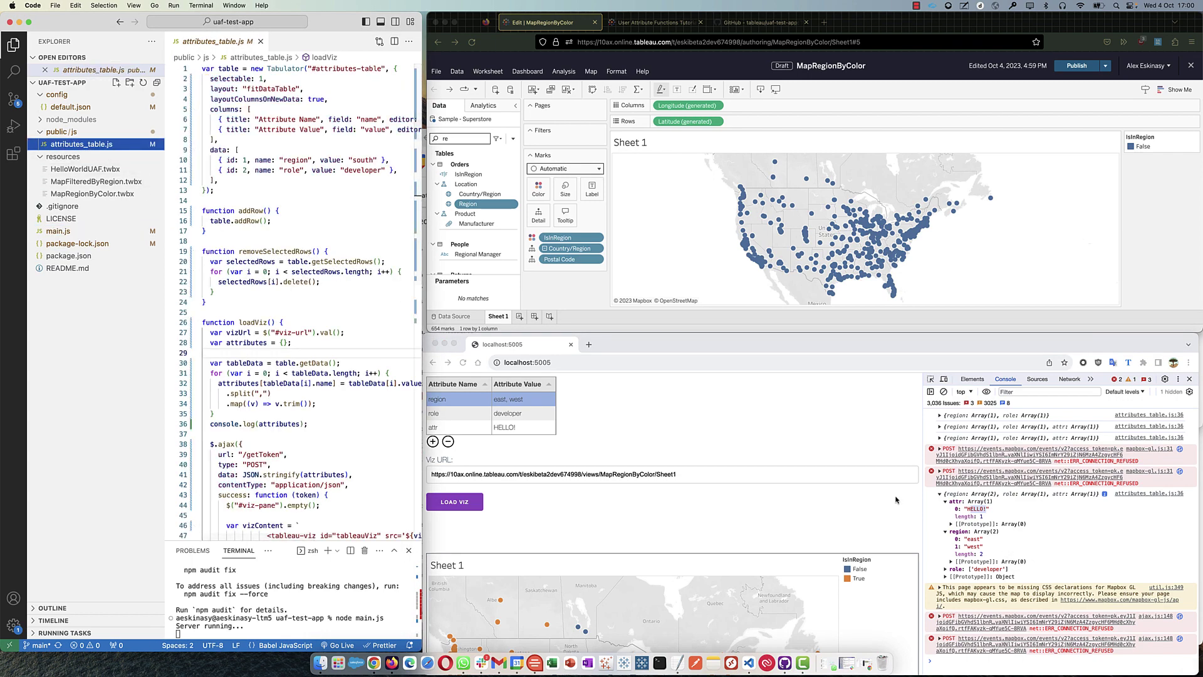
pyautogui.scroll(-10, 280, 270)
pyautogui.scroll(7, 279, 270)
pyautogui.scroll(3, 280, 271)
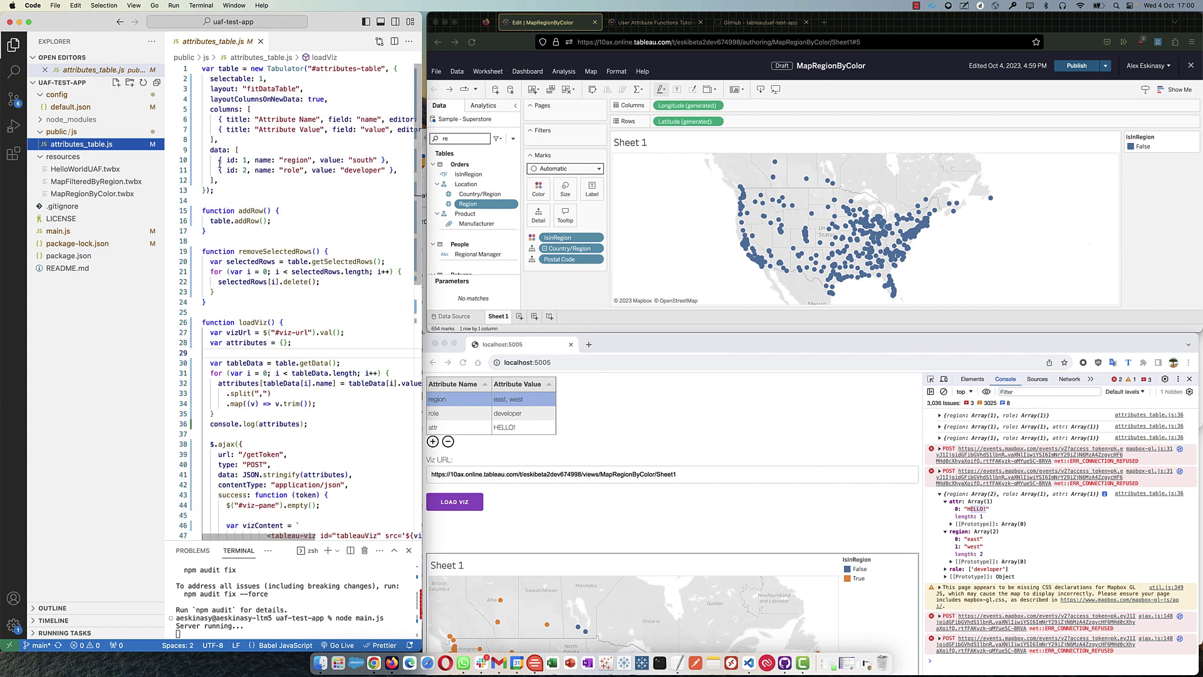
pyautogui.click(306, 195)
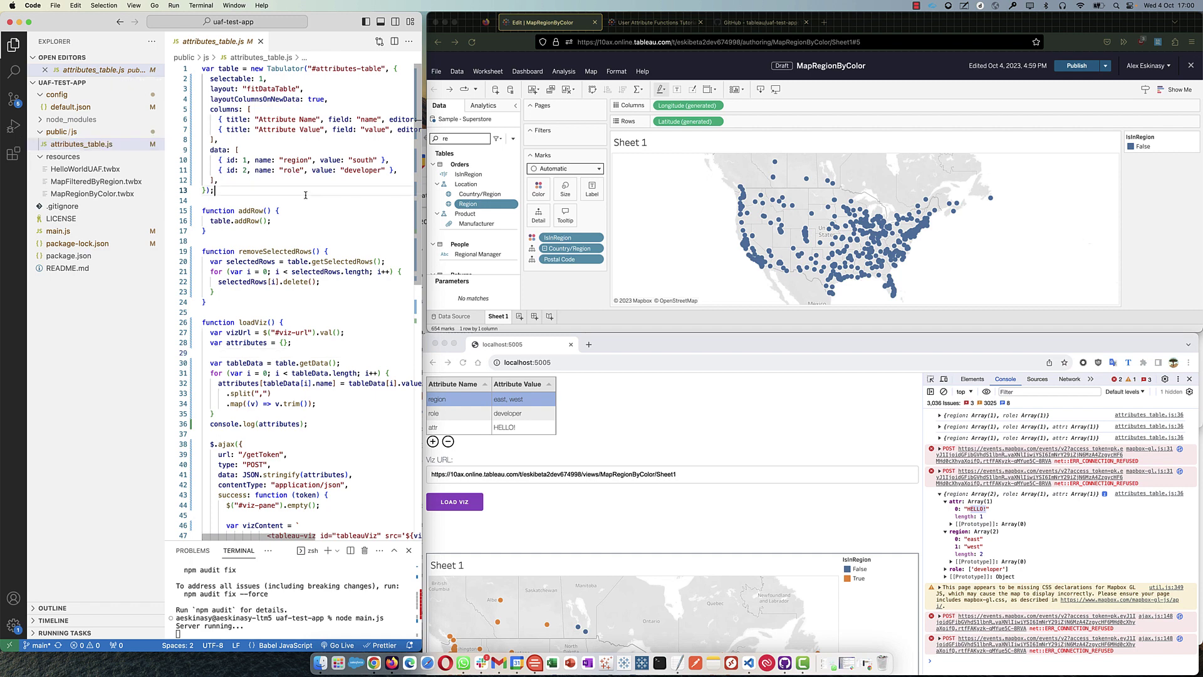
pyautogui.press('super+f')
pyautogui.write('conso')
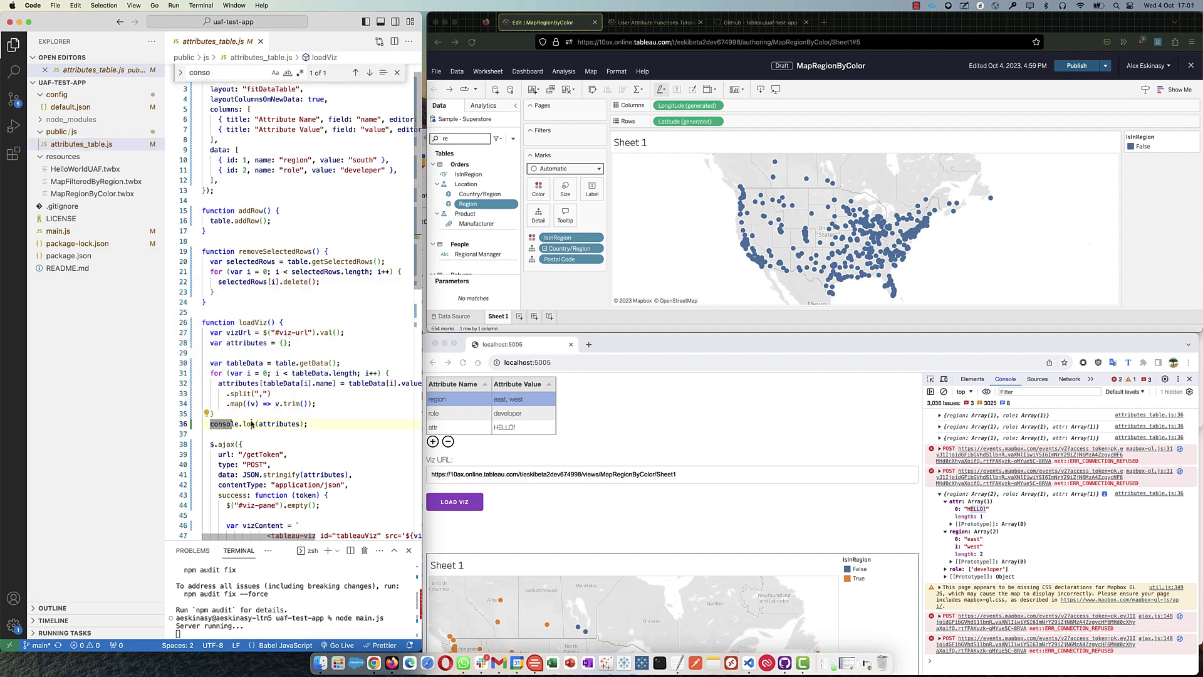
pyautogui.press('Escape')
pyautogui.doubleClick(288, 424)
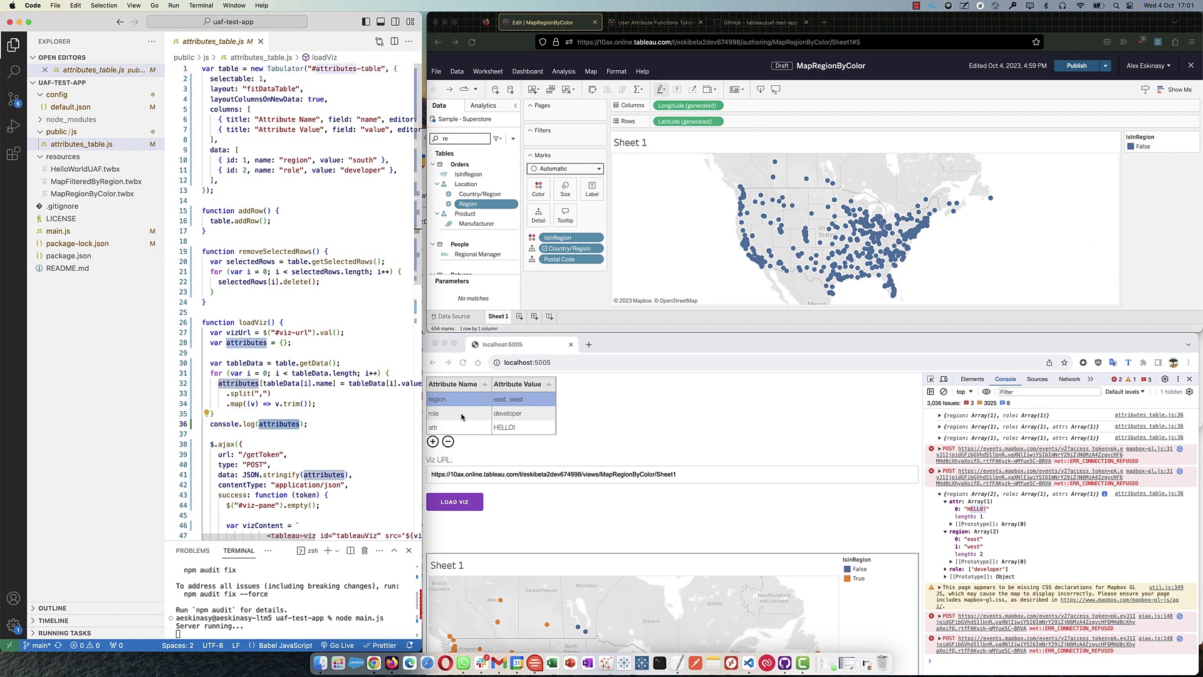
pyautogui.hscroll(5, 343, 389)
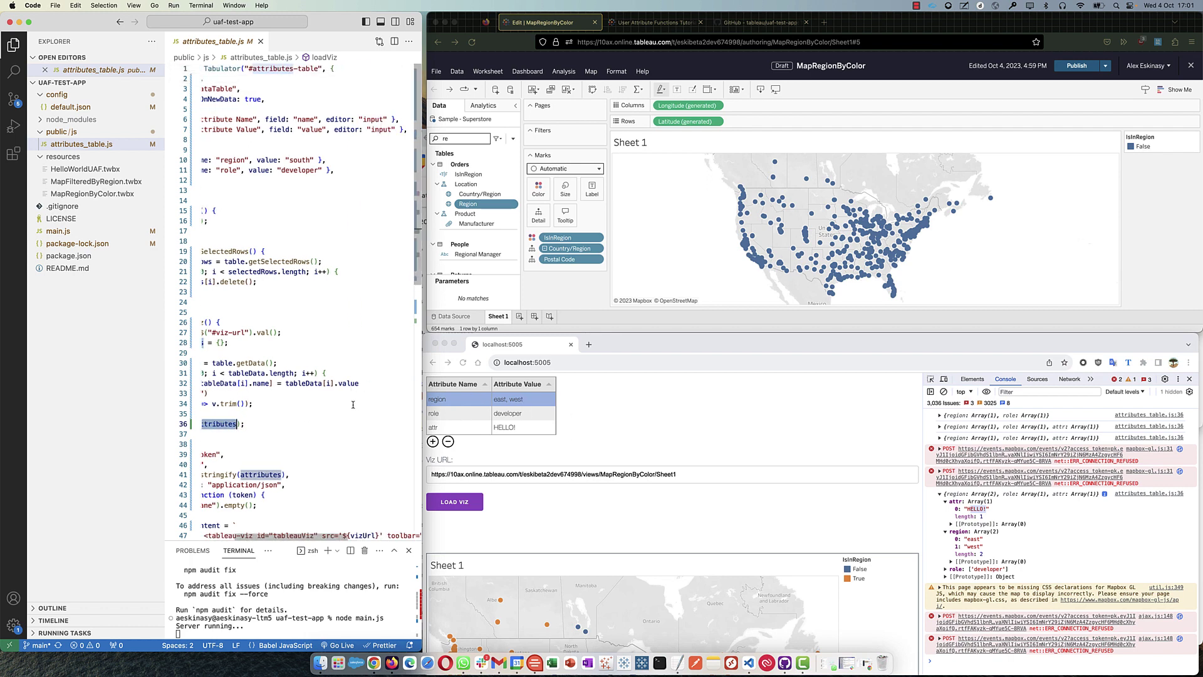
pyautogui.hscroll(-5, 351, 401)
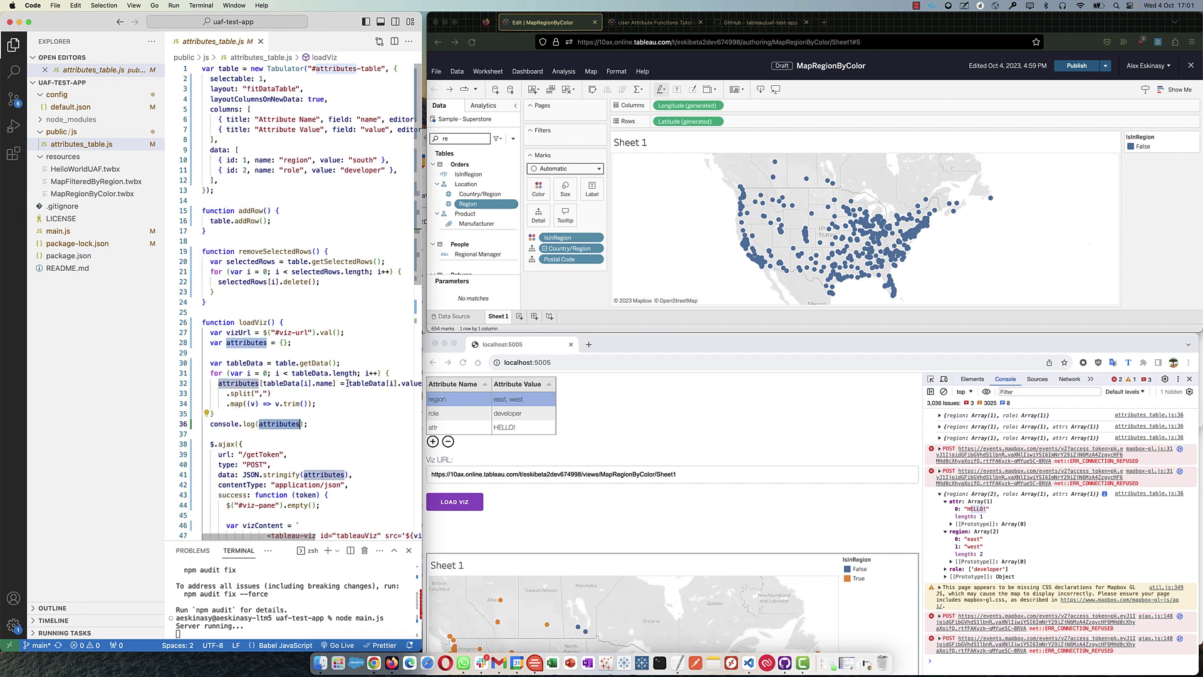
pyautogui.hscroll(3, 347, 383)
pyautogui.hscroll(-3, 296, 388)
pyautogui.moveTo(254, 394); pyautogui.dragTo(268, 393)
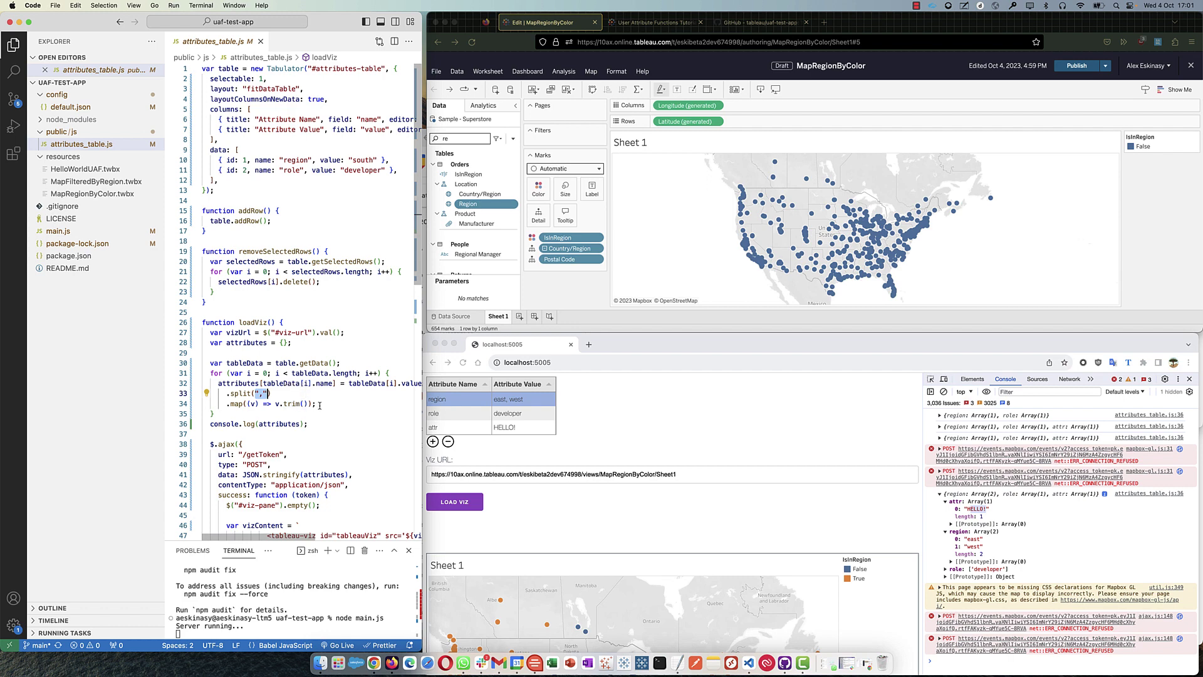
pyautogui.click(320, 400)
pyautogui.scroll(-5, 320, 399)
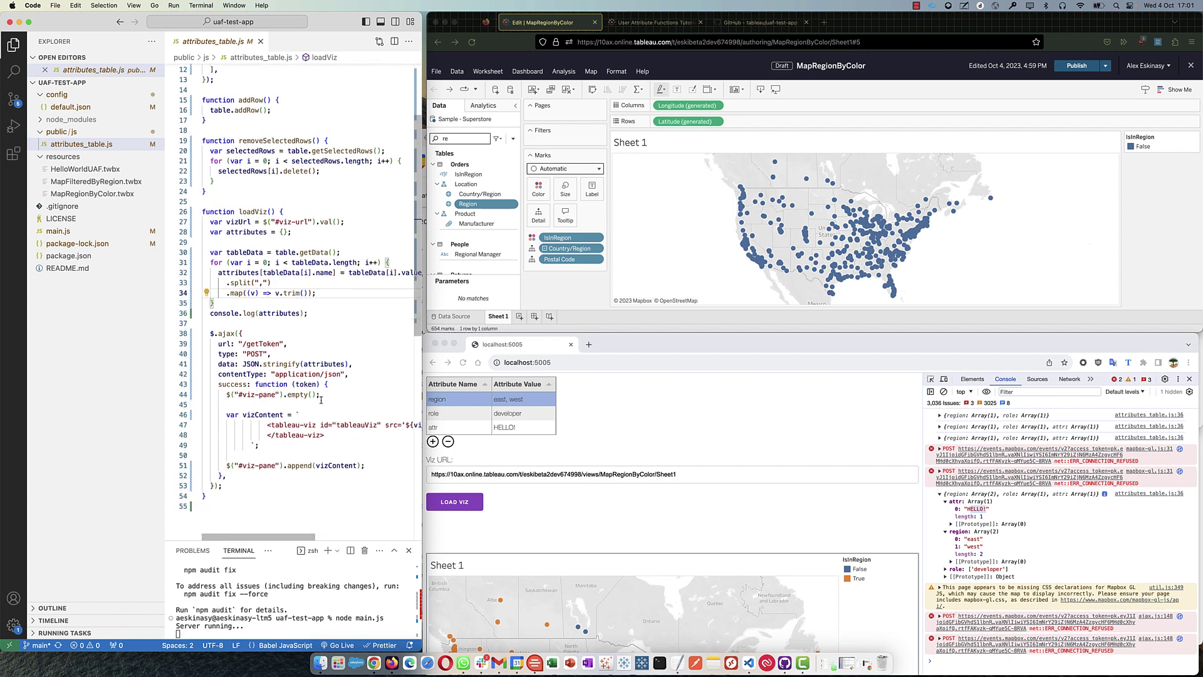
pyautogui.scroll(4, 320, 399)
pyautogui.scroll(1, 321, 400)
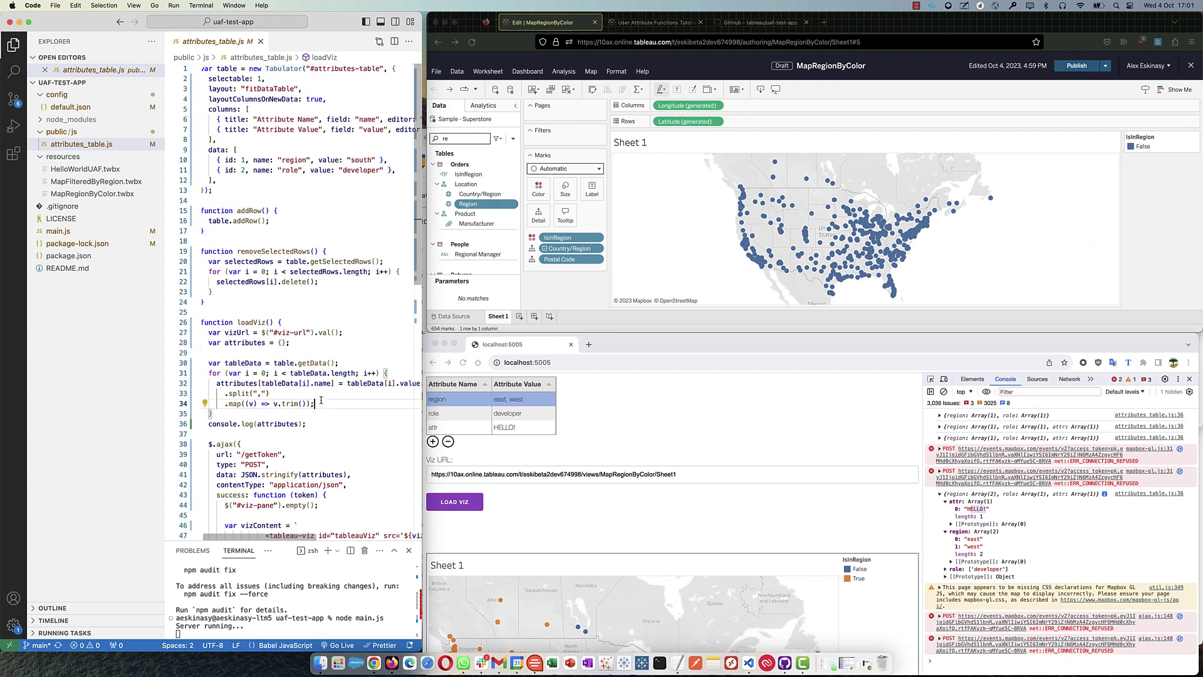
pyautogui.hscroll(5, 364, 140)
pyautogui.hscroll(-6, 364, 140)
# - Change the region attribute value to West and reload the embedded MapRegionByColor viz
pyautogui.click(500, 399)
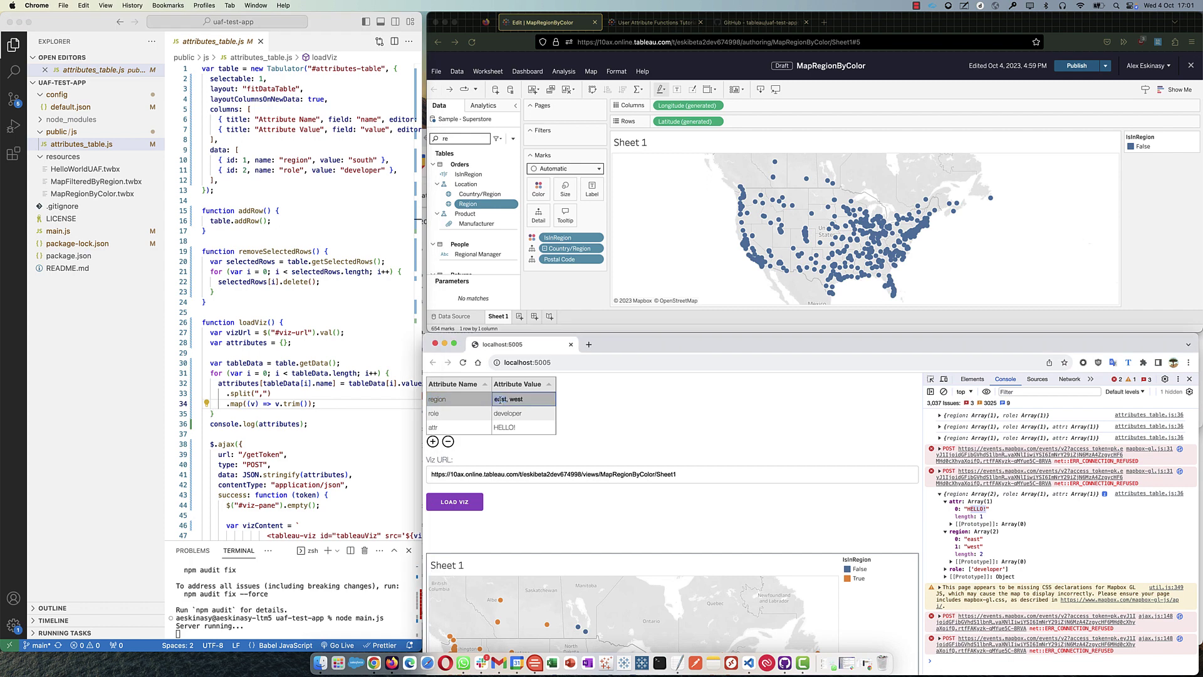
pyautogui.press('BackSpace')
pyautogui.write('W')
pyautogui.press('Return')
pyautogui.click(530, 399)
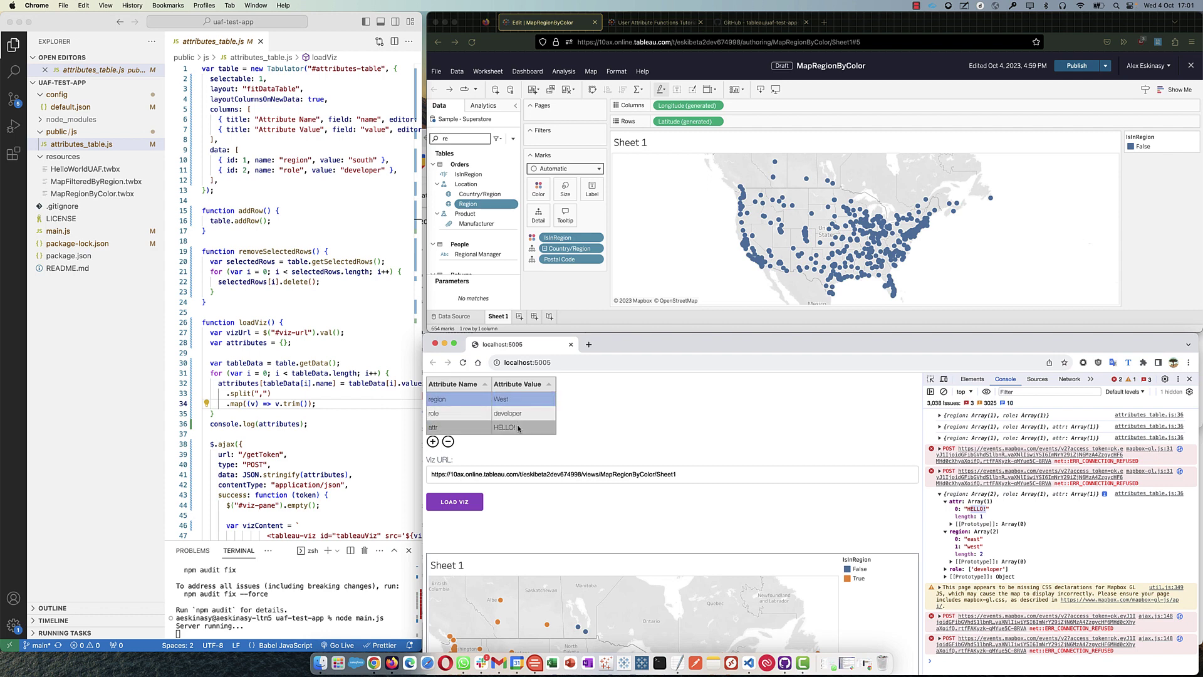
pyautogui.click(470, 505)
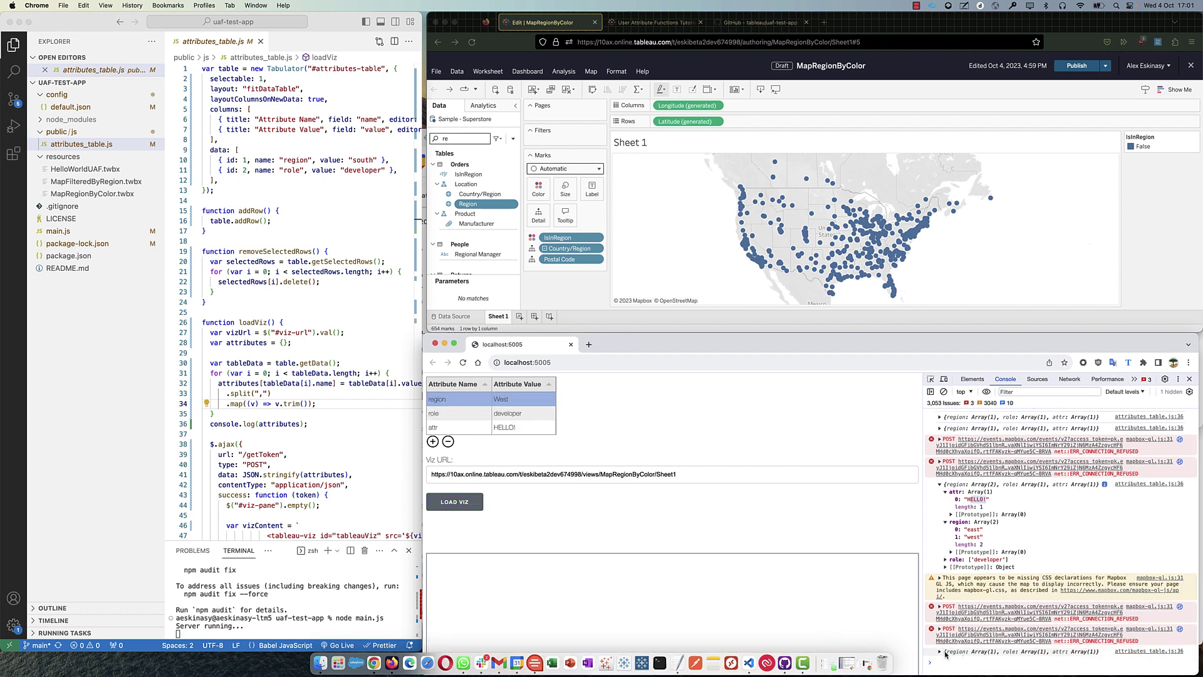
pyautogui.scroll(-2, 783, 486)
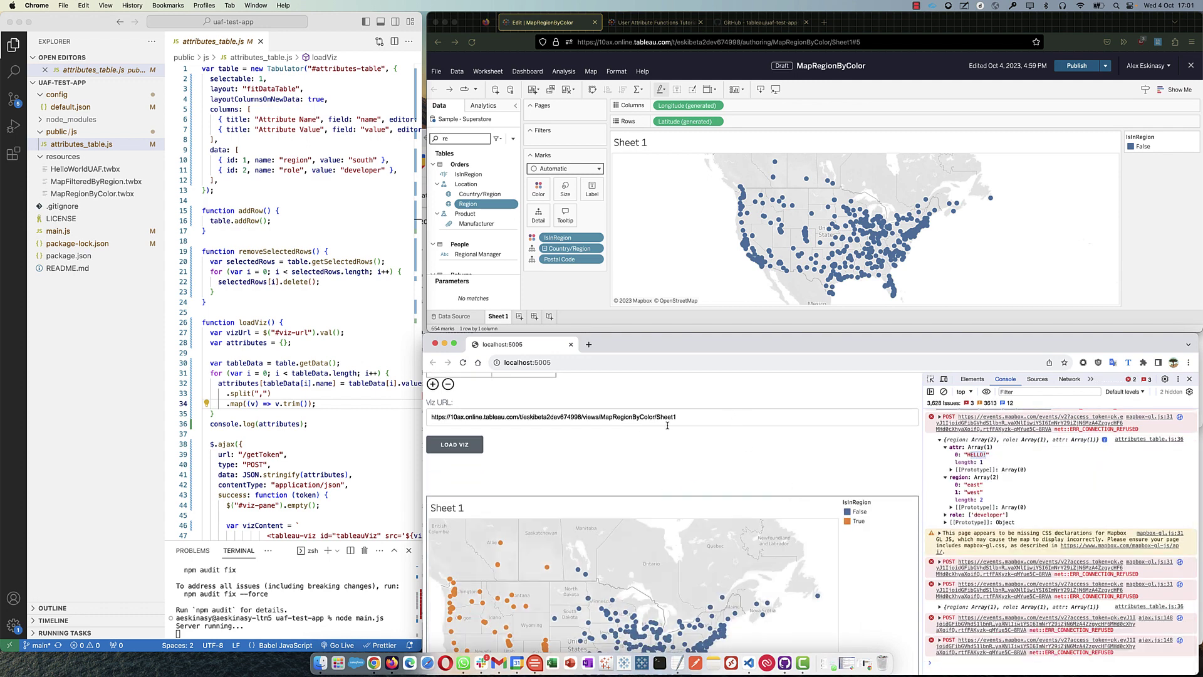
# - Describe the Region field and highlight its domain members Central, East, South and West
pyautogui.rightClick(479, 204)
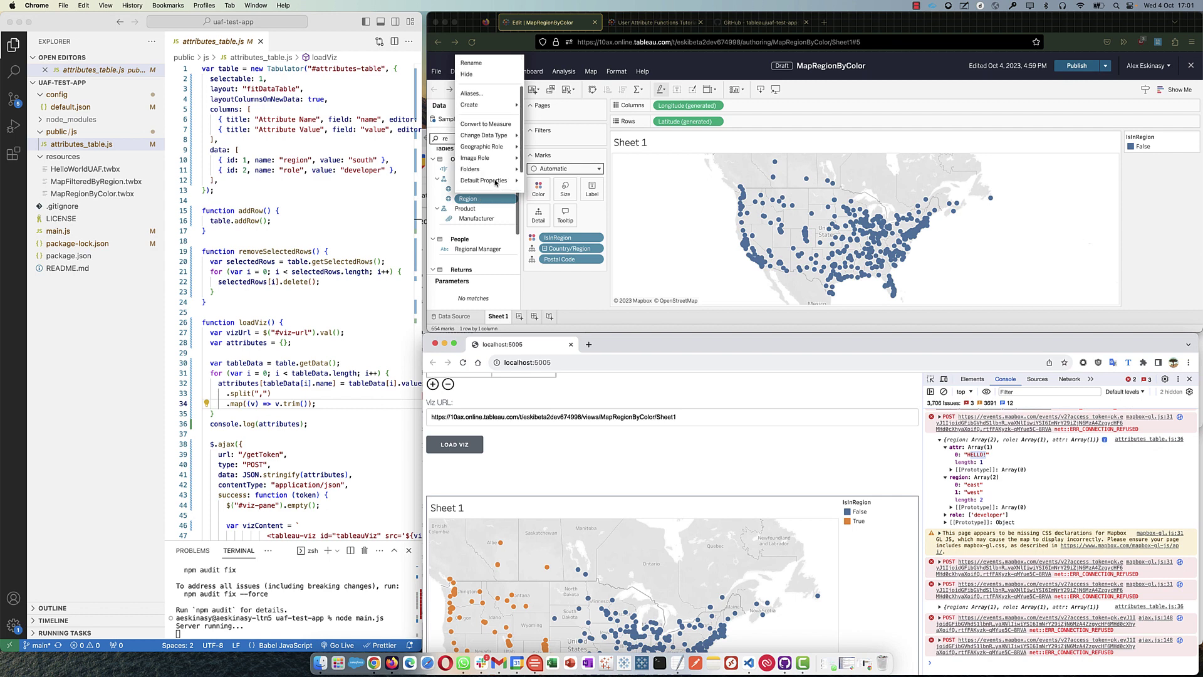
pyautogui.click(486, 184)
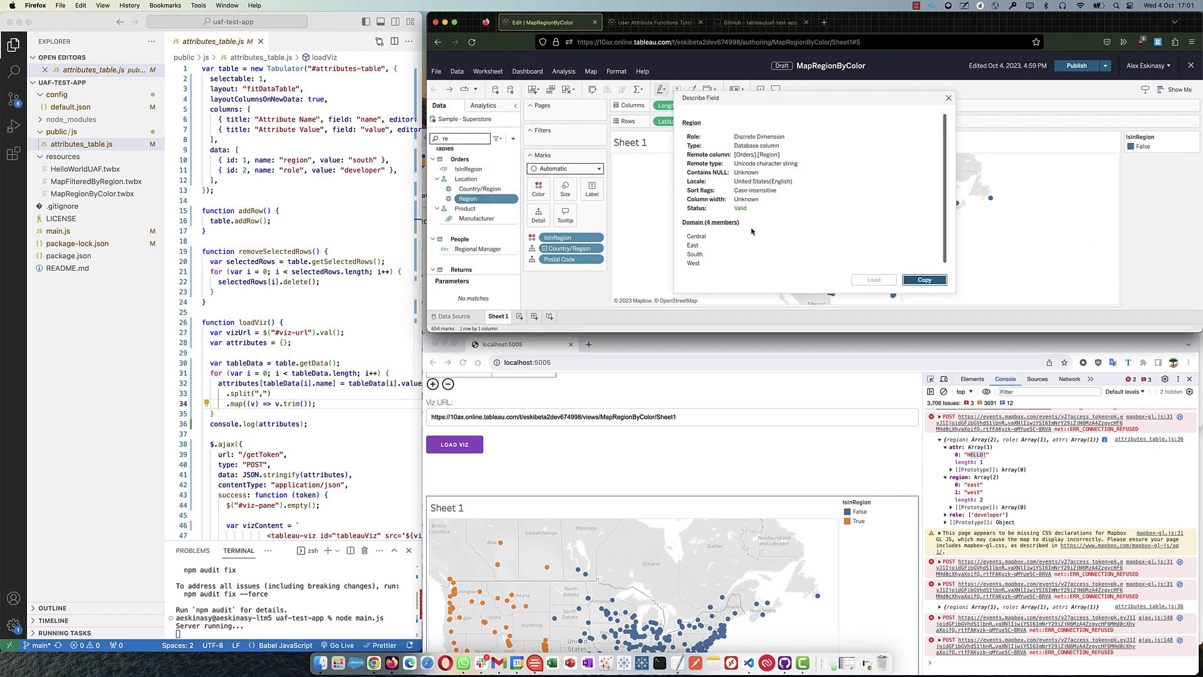
pyautogui.moveTo(691, 238); pyautogui.dragTo(701, 266)
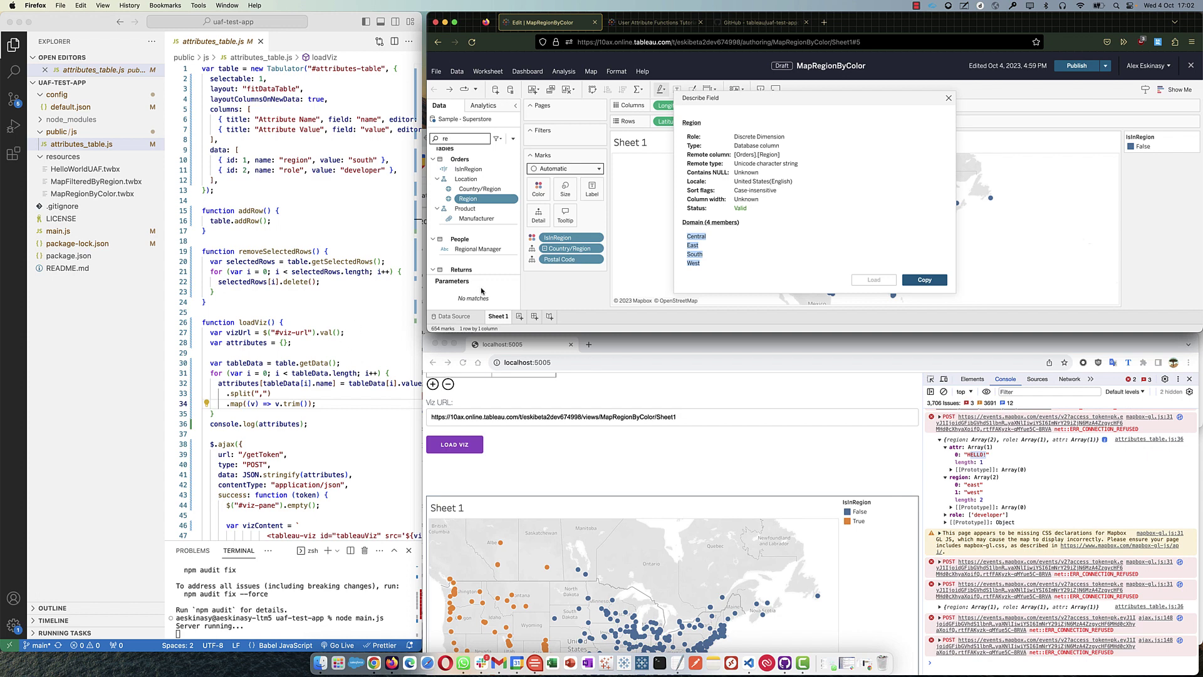
# - Return to the User Attribute Functions tutorial and scroll up to the sample JWT code
pyautogui.click(803, 662)
pyautogui.click(656, 22)
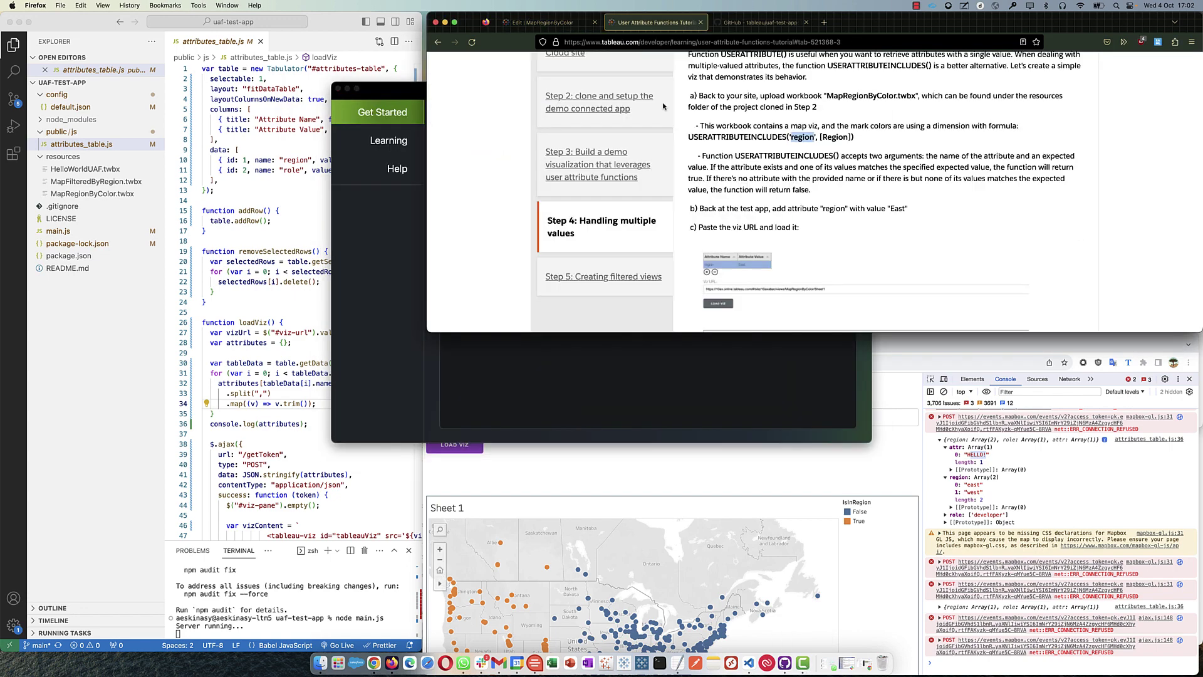
pyautogui.scroll(10, 754, 174)
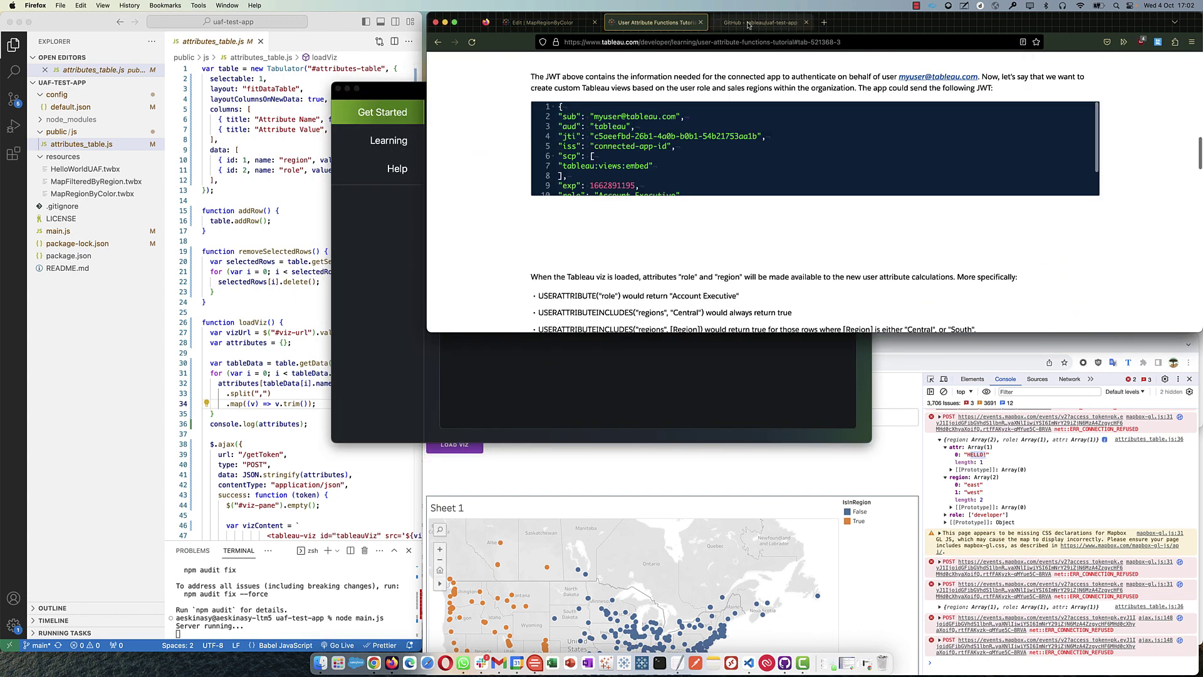
pyautogui.scroll(5, 699, 162)
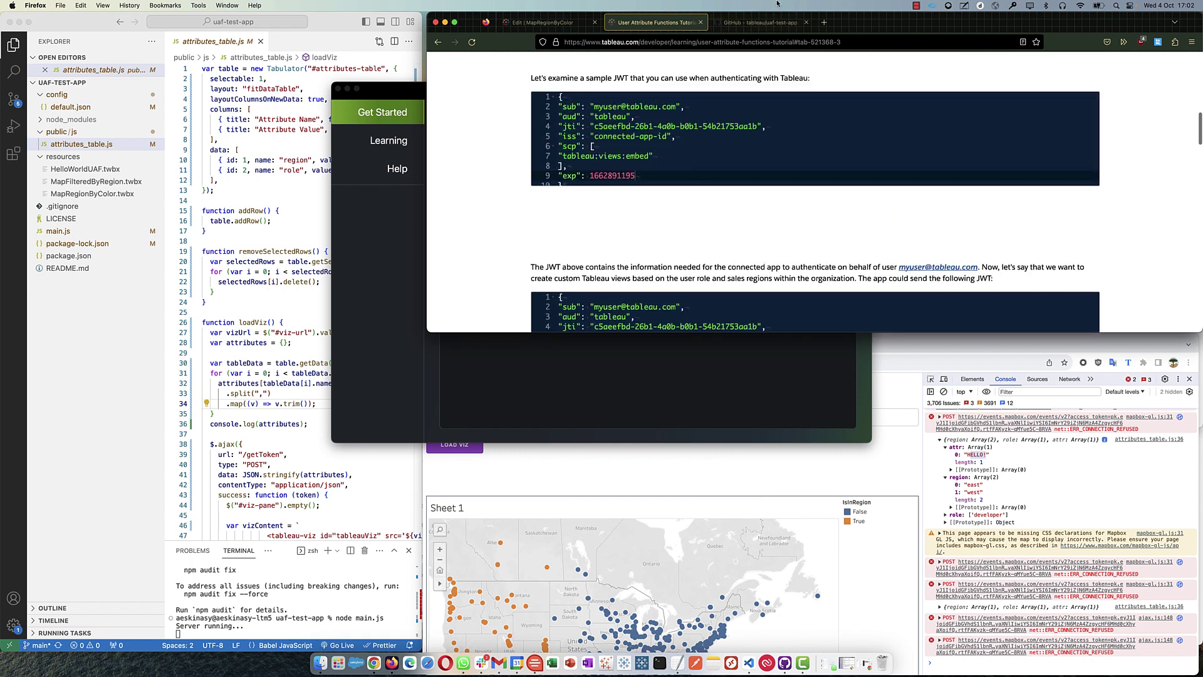
pyautogui.click(915, 6)
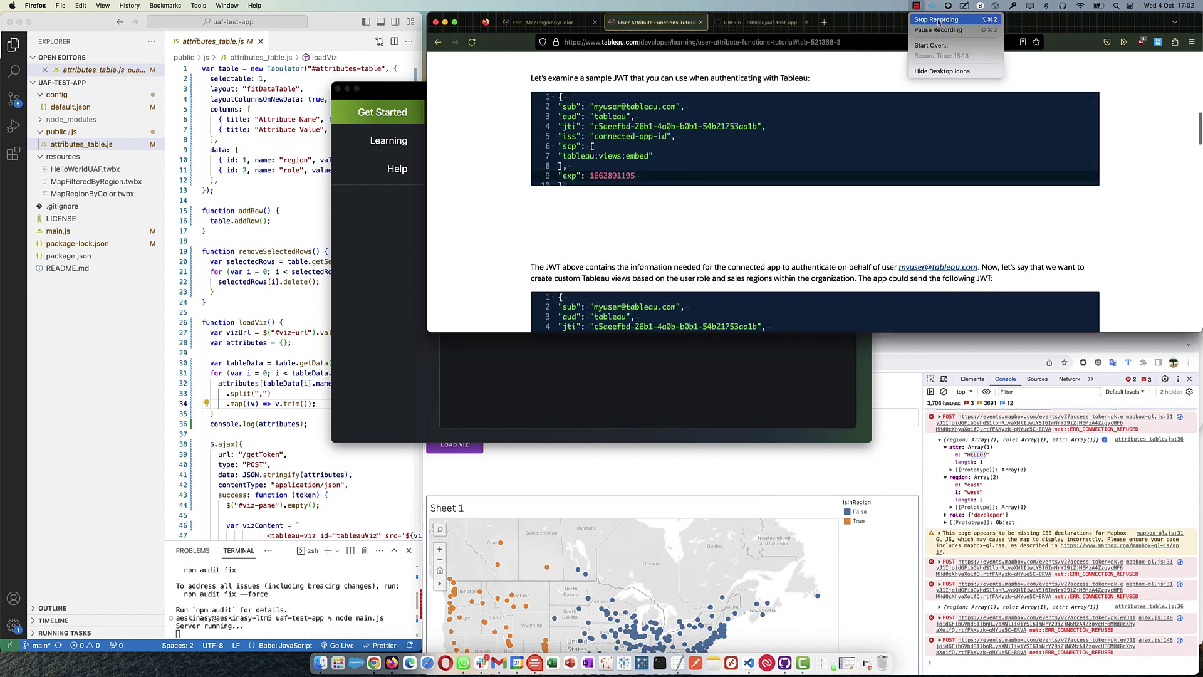